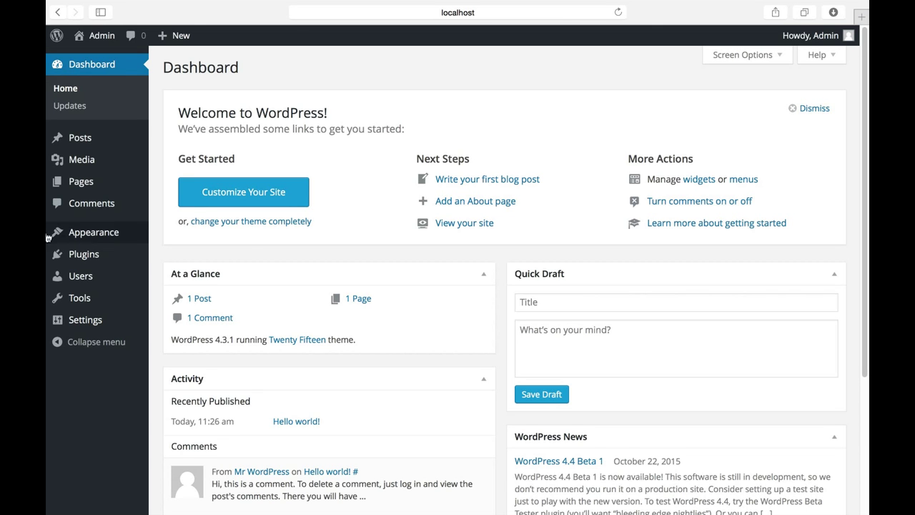
# Bring up the Plugins menu in the admin sidebar from the Dashboard
pyautogui.moveTo(62, 264)
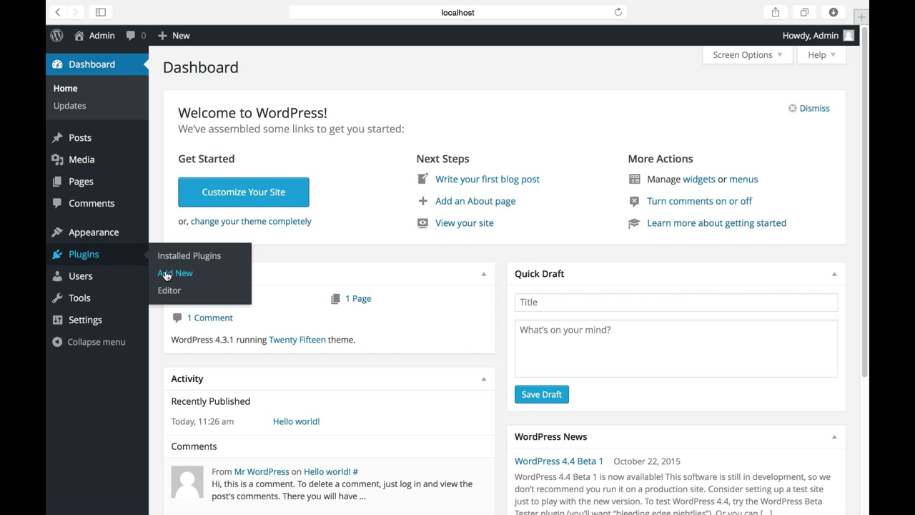
# Search the plugin directory for 'catalog' and install Product Catalog 1.2.6
pyautogui.click(170, 279)
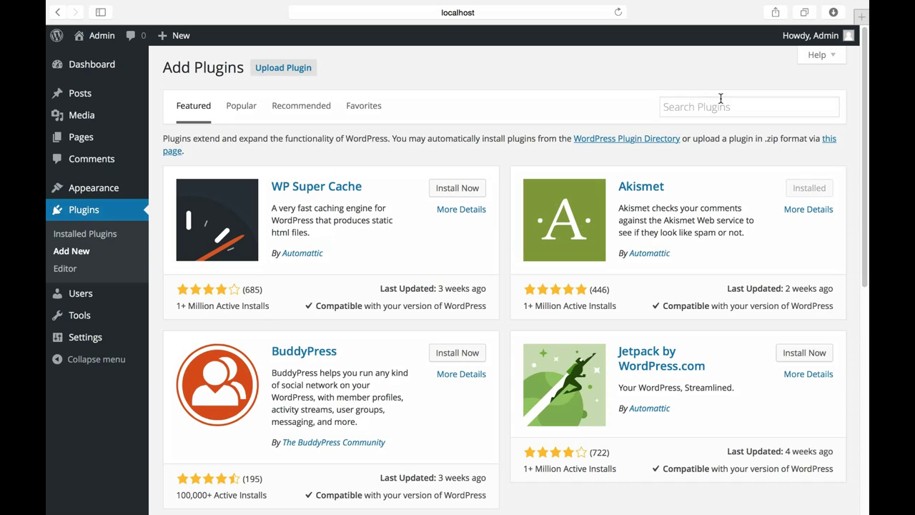
pyautogui.click(722, 107)
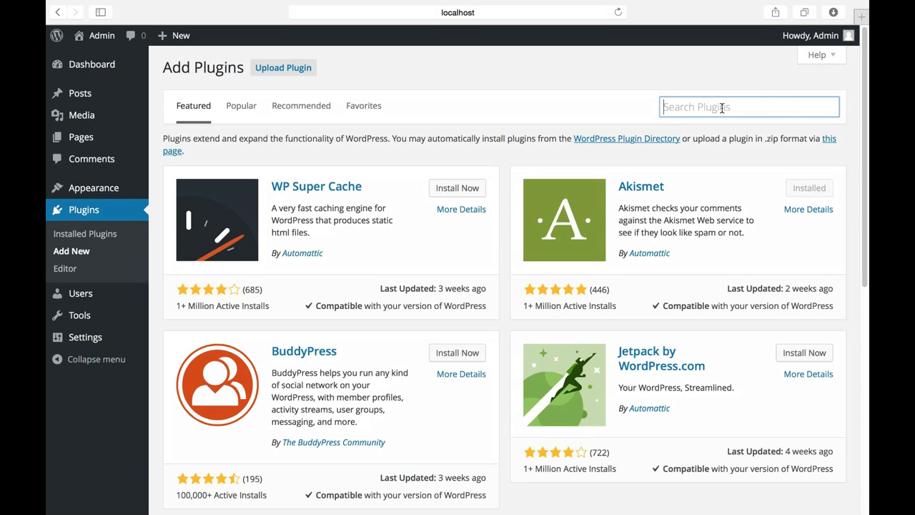
pyautogui.write('catalog')
pyautogui.press('Return')
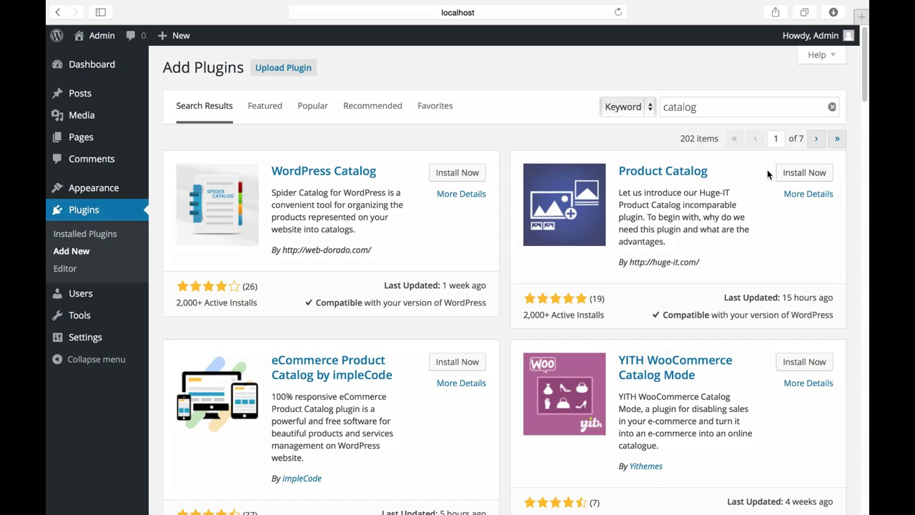
pyautogui.click(792, 179)
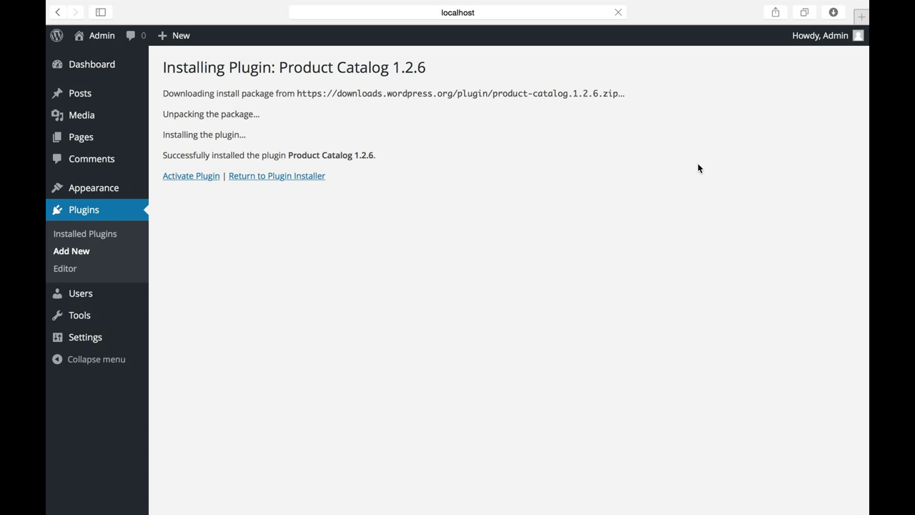
# Activate the newly installed Product Catalog plugin
pyautogui.click(189, 180)
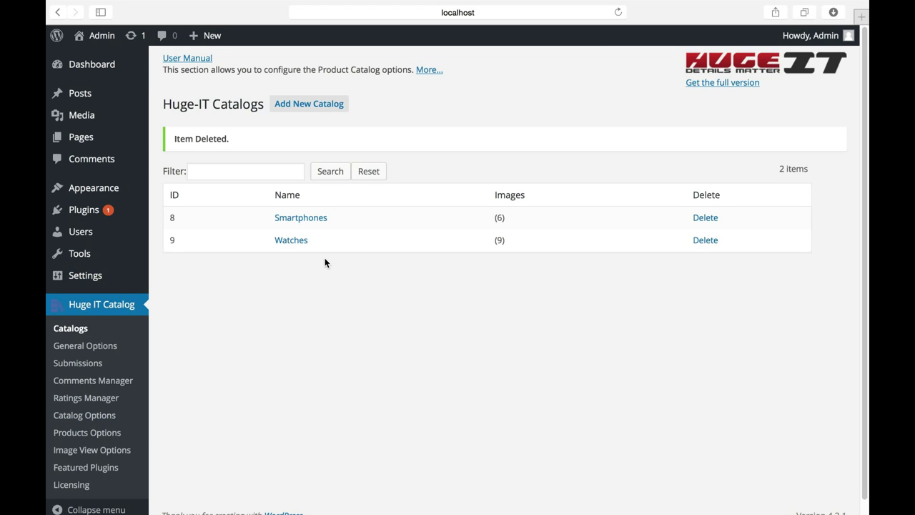
# Add a New Catalog, then open the Smartphones catalog editor
pyautogui.click(320, 108)
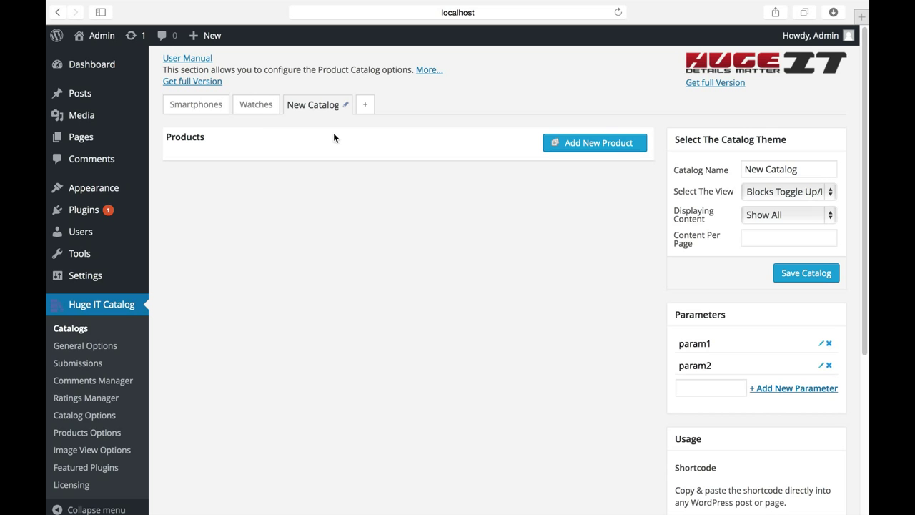
pyautogui.click(192, 111)
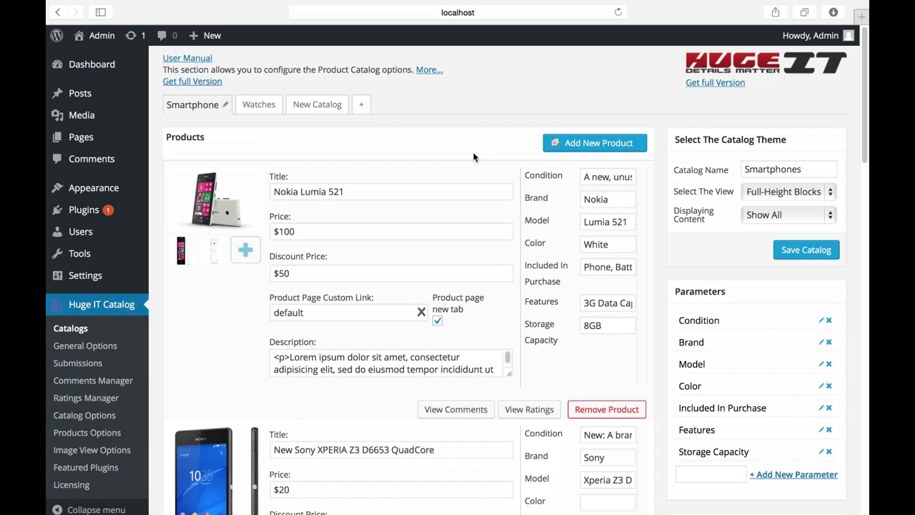
# Add a new product to Smartphones with the red sofa photo as its main image
pyautogui.click(587, 144)
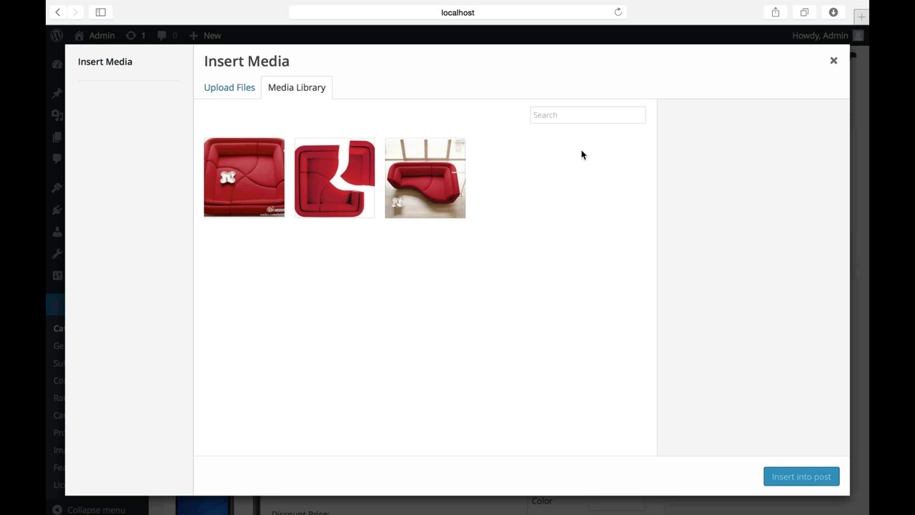
pyautogui.click(411, 187)
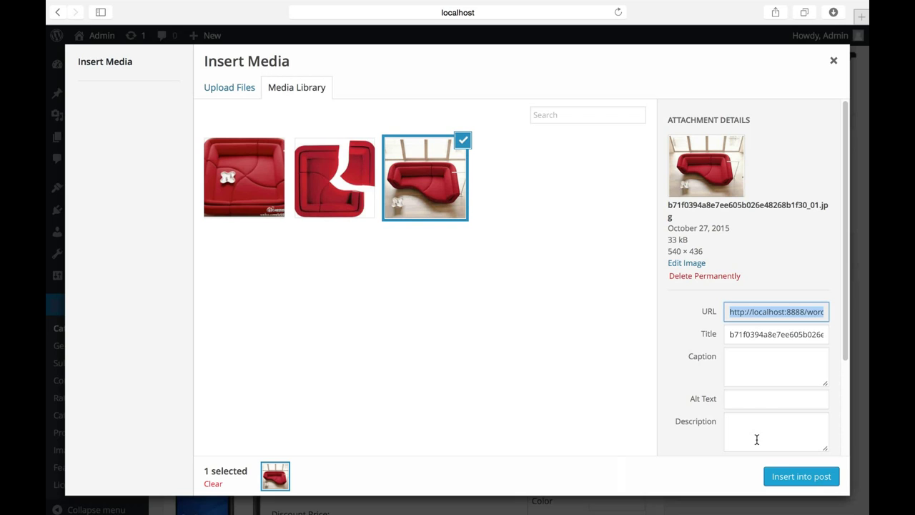
pyautogui.click(793, 478)
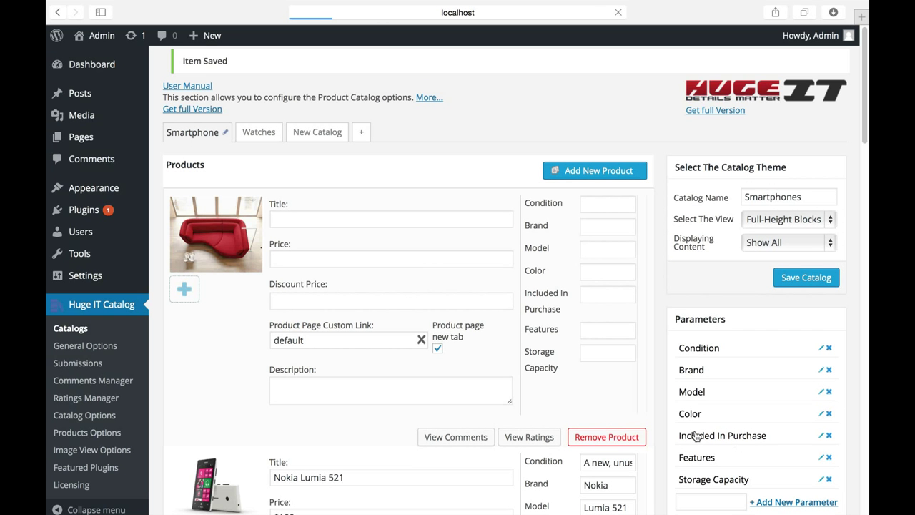
# Attach the first and second sofa images as extra product images
pyautogui.moveTo(210, 243)
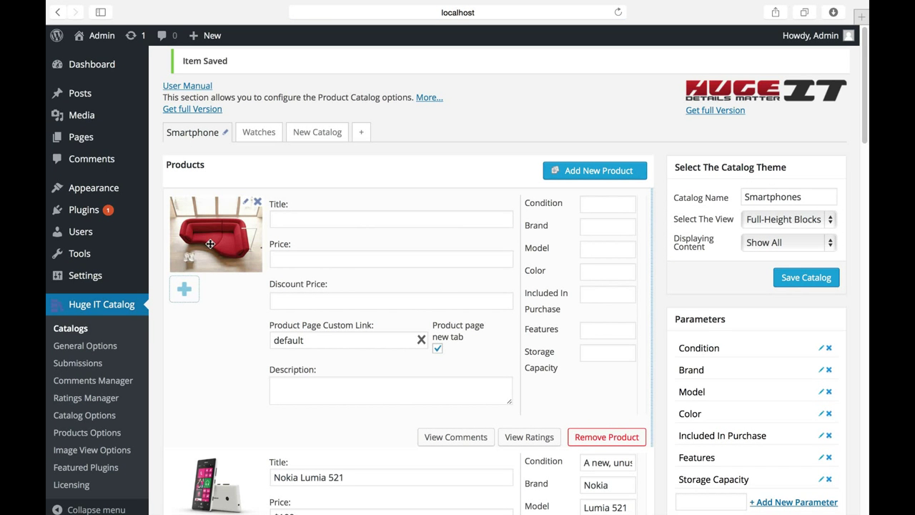
pyautogui.click(184, 289)
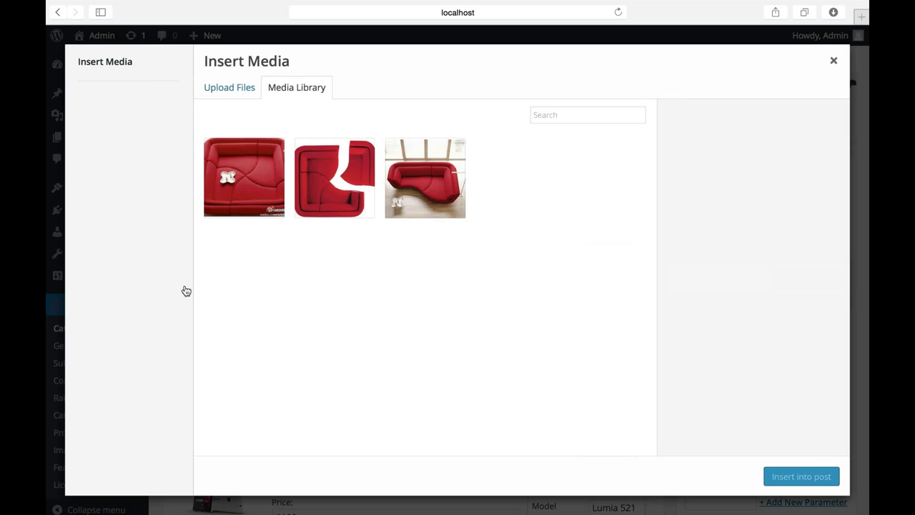
pyautogui.click(226, 199)
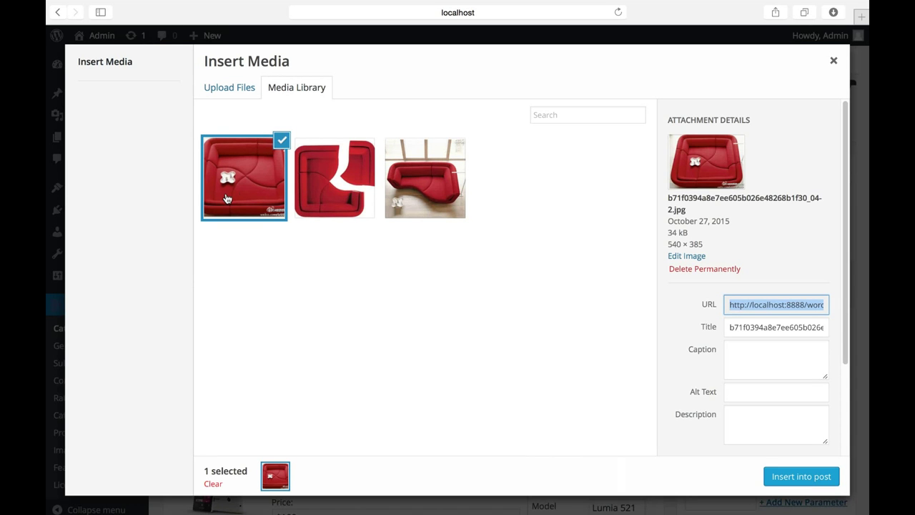
pyautogui.click(300, 194)
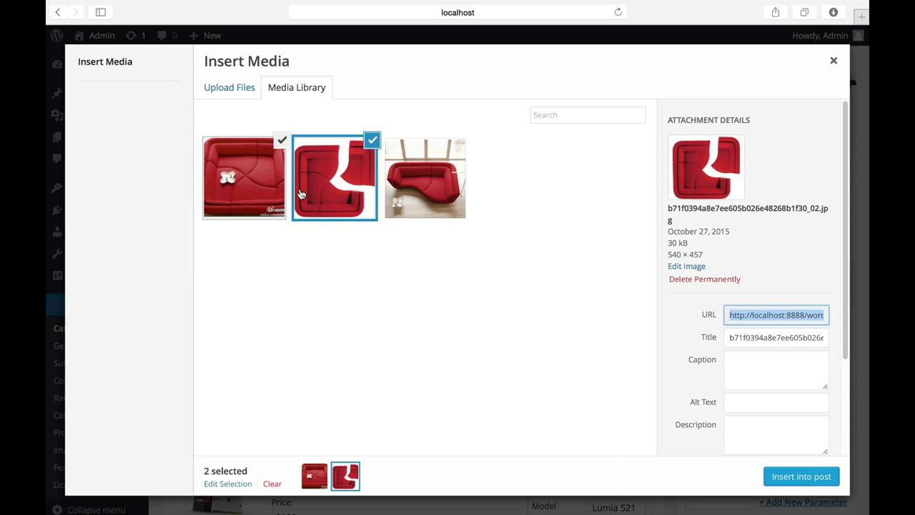
pyautogui.click(829, 477)
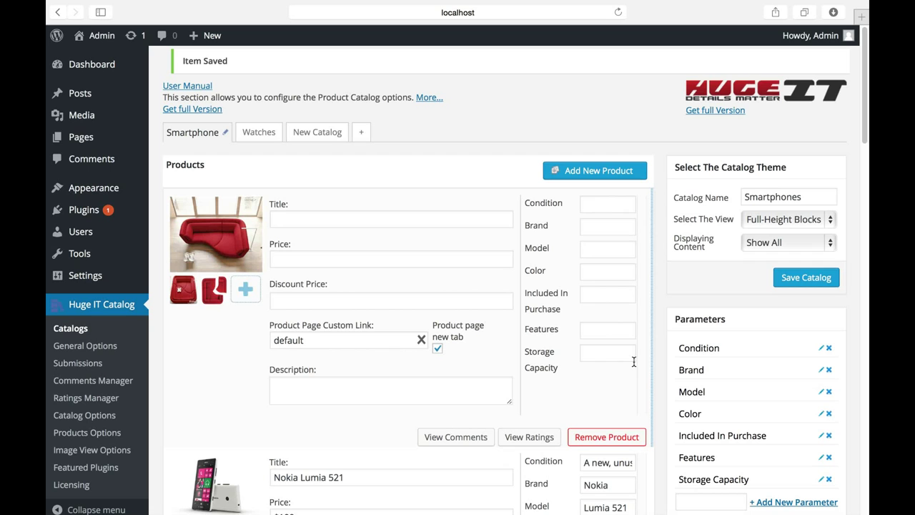
# Enter title 'my product', price $100 and discount price $85
pyautogui.moveTo(259, 207)
pyautogui.click(274, 218)
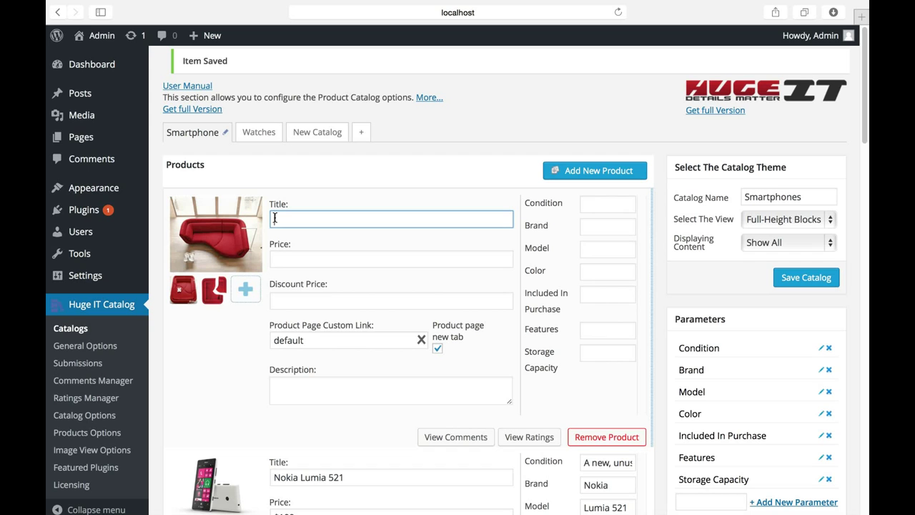
pyautogui.write('myproduct')
pyautogui.click(288, 218)
pyautogui.click(298, 257)
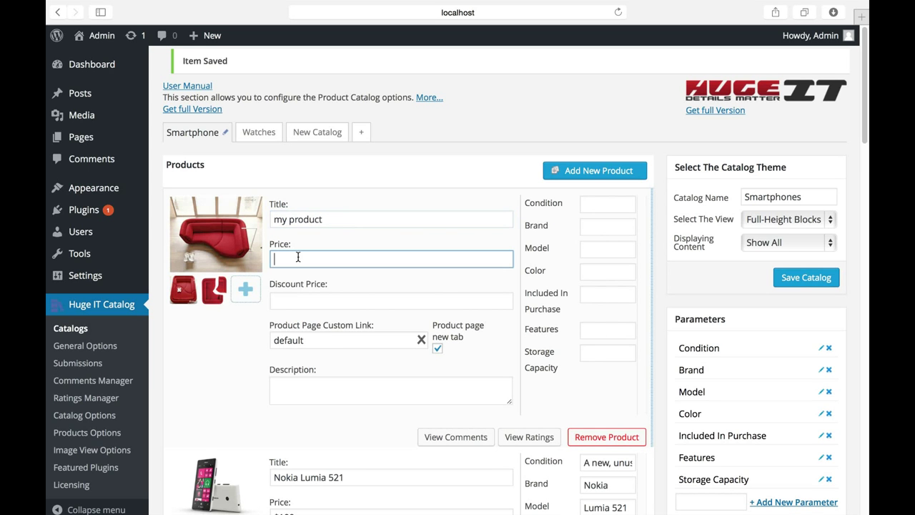
pyautogui.write('$100')
pyautogui.click(306, 301)
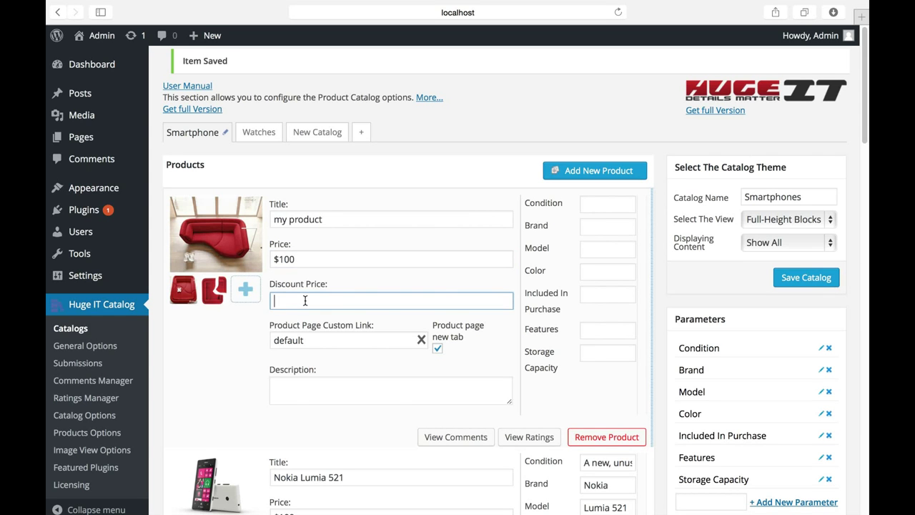
pyautogui.write('$85')
# Reset the custom link to default and paste Lorem Ipsum into an enlarged description
pyautogui.click(317, 341)
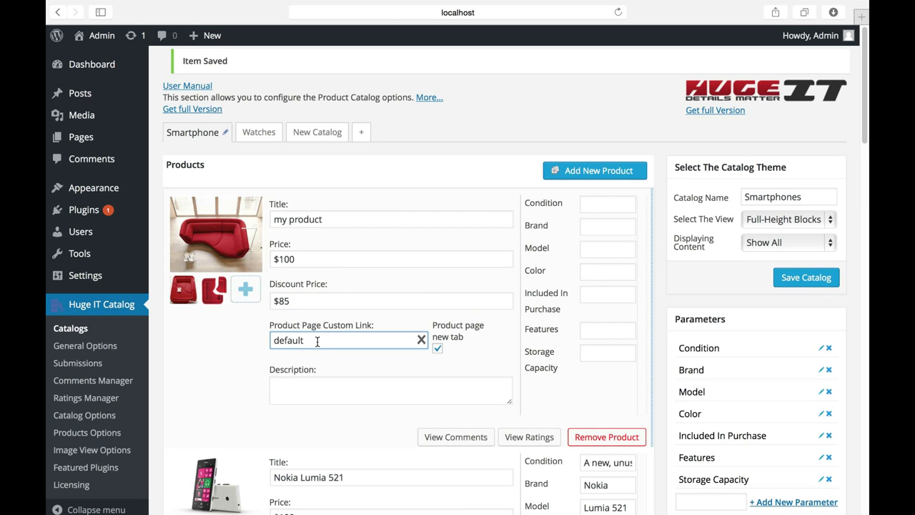
pyautogui.press('BackSpace')
pyautogui.press('BackSpace')
pyautogui.press('BackSpace')
pyautogui.press('BackSpace')
pyautogui.press('BackSpace')
pyautogui.press('BackSpace')
pyautogui.click(422, 343)
pyautogui.moveTo(510, 401); pyautogui.dragTo(510, 432)
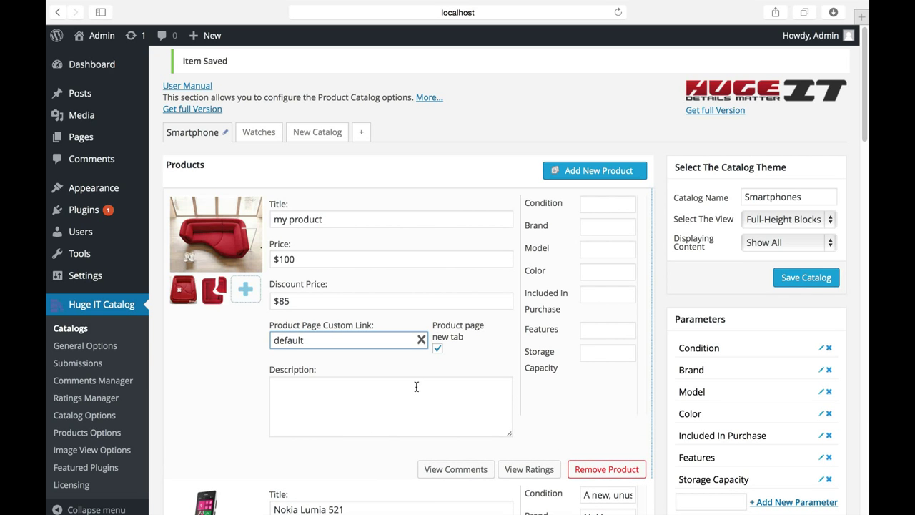
pyautogui.rightClick(416, 387)
pyautogui.click(469, 417)
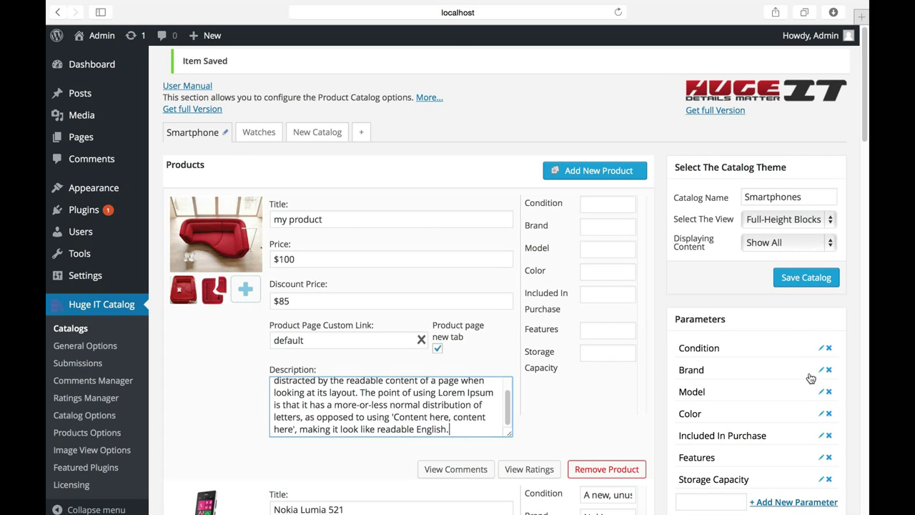
pyautogui.moveTo(862, 101); pyautogui.dragTo(865, 128)
pyautogui.click(703, 422)
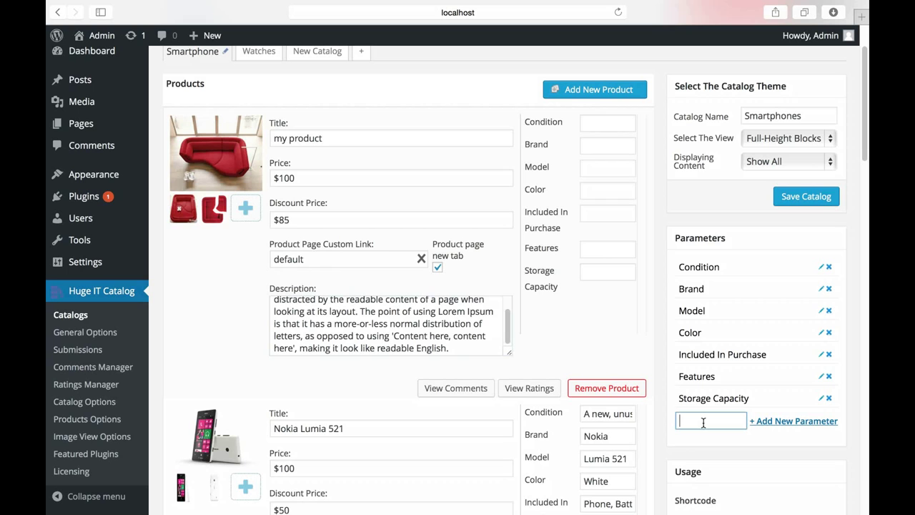
pyautogui.write('type')
pyautogui.click(792, 423)
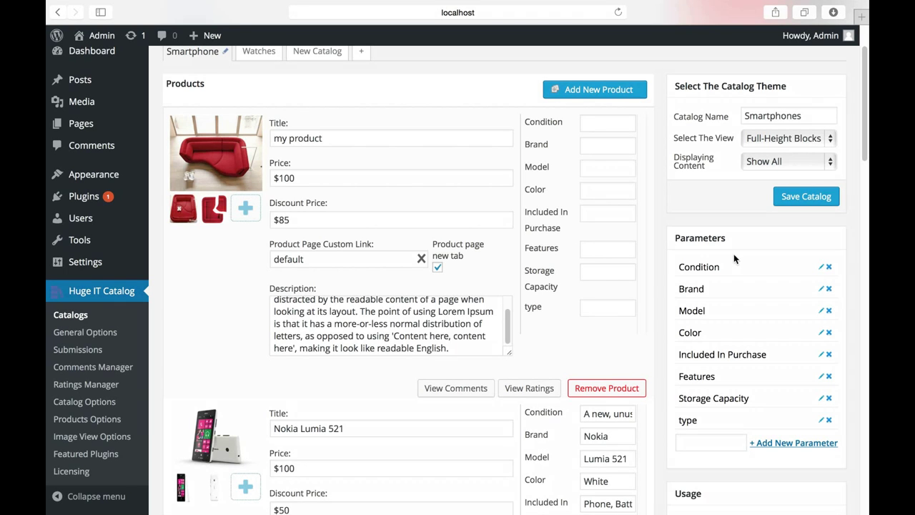
pyautogui.click(756, 398)
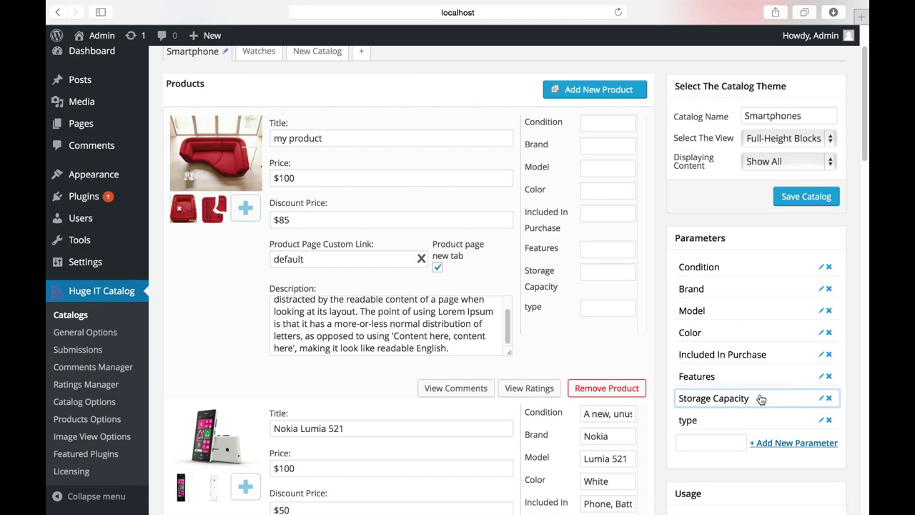
pyautogui.click(829, 399)
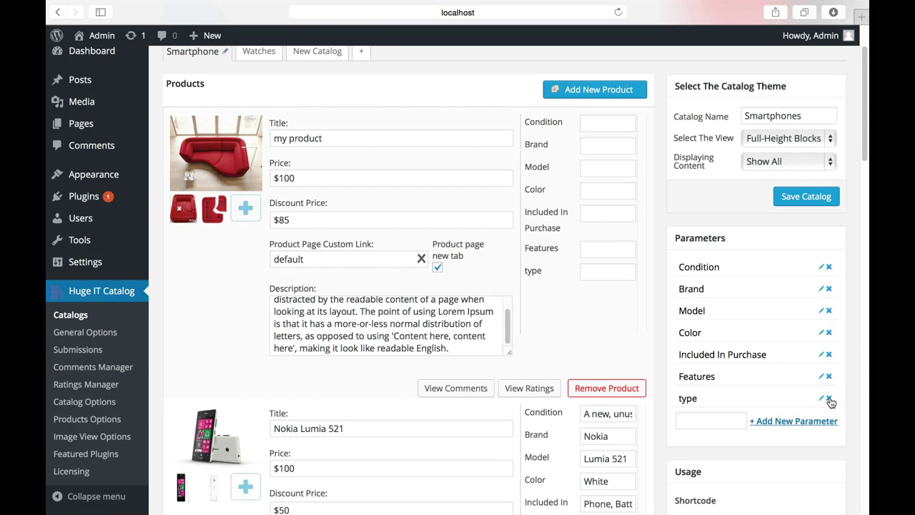
pyautogui.scroll(1, 680, 254)
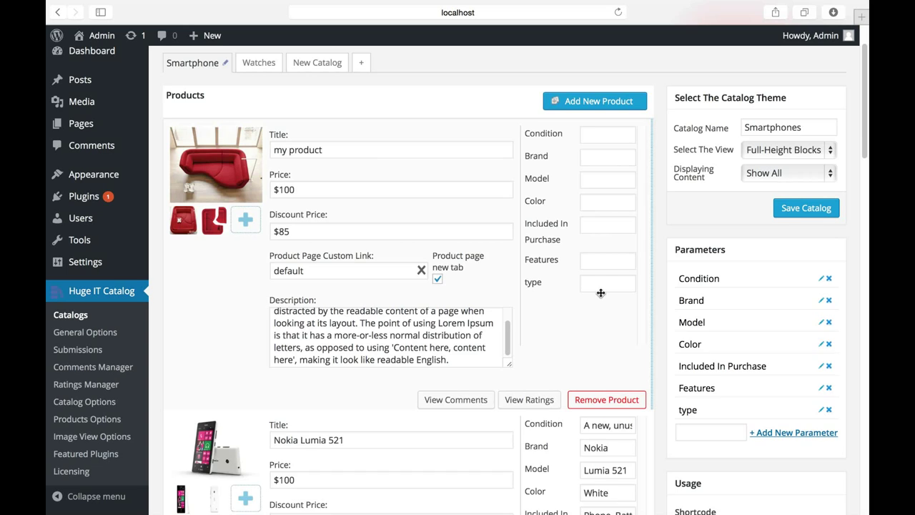
pyautogui.scroll(-5, 601, 293)
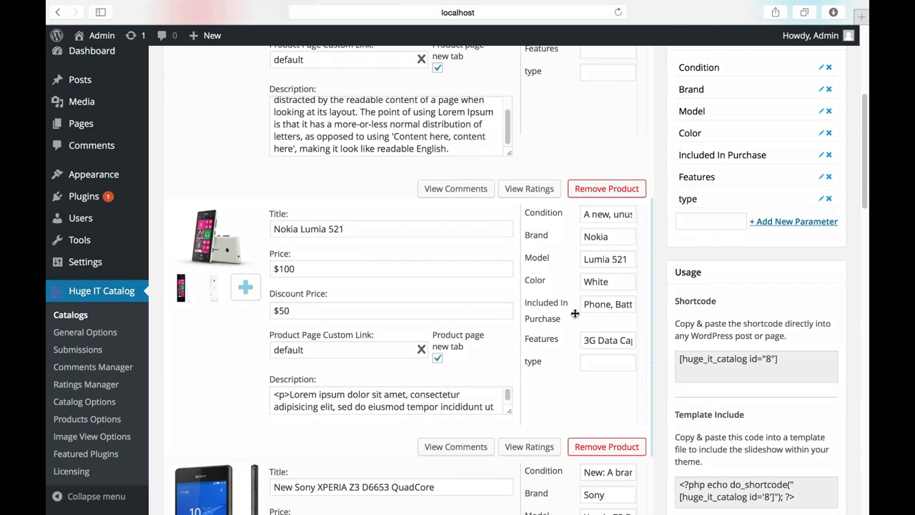
pyautogui.scroll(-2, 580, 199)
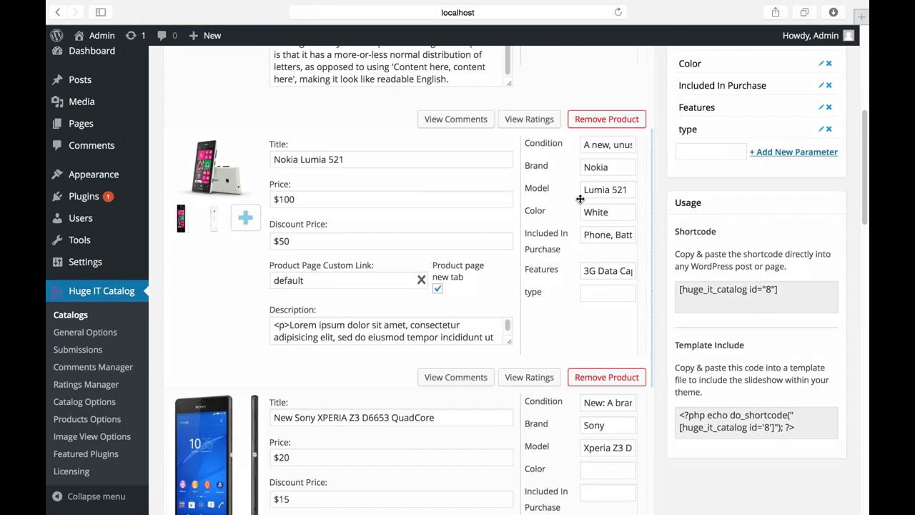
pyautogui.scroll(10, 580, 198)
pyautogui.scroll(-2, 580, 199)
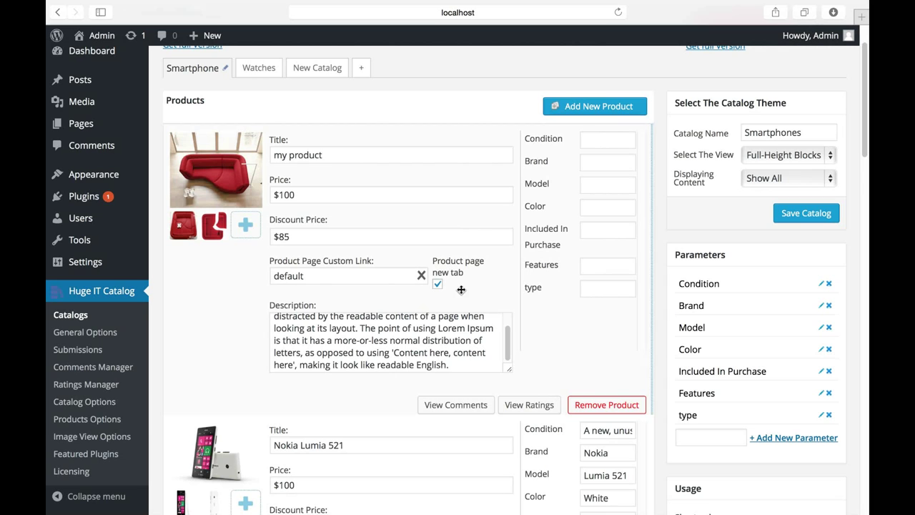
pyautogui.click(528, 405)
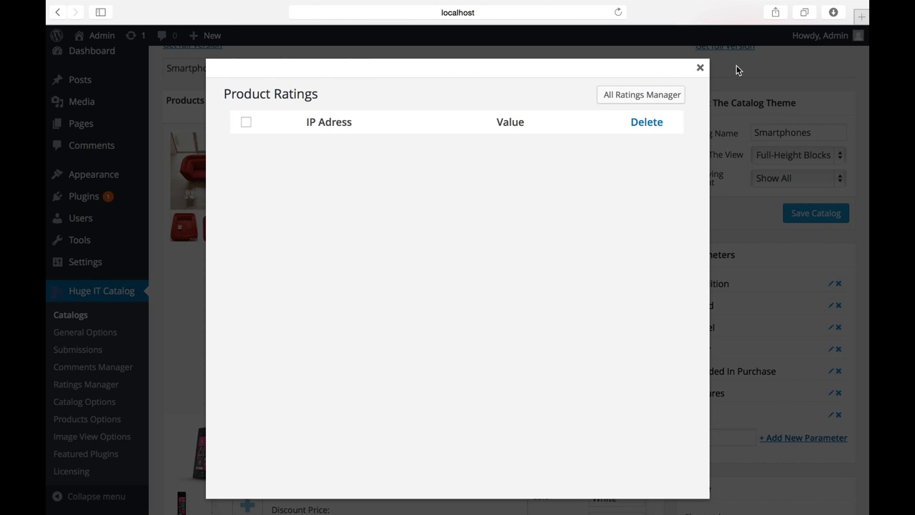
pyautogui.click(701, 69)
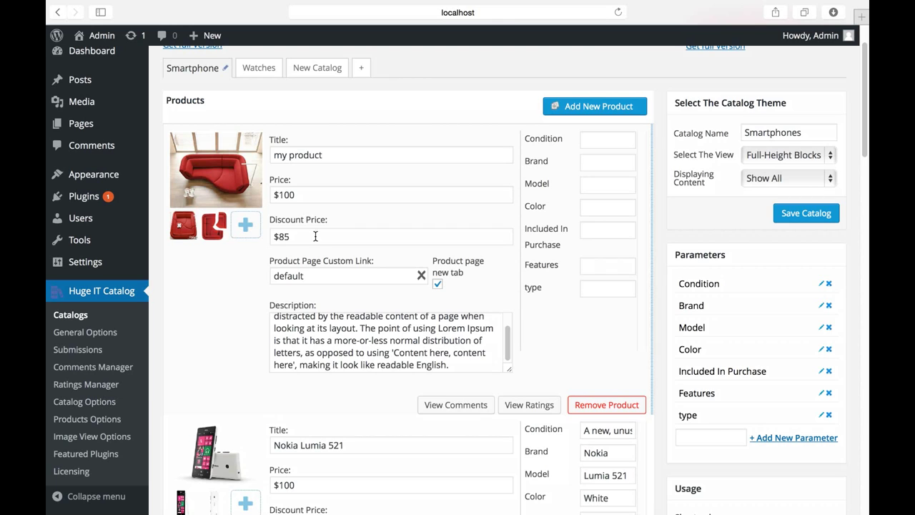
pyautogui.click(439, 406)
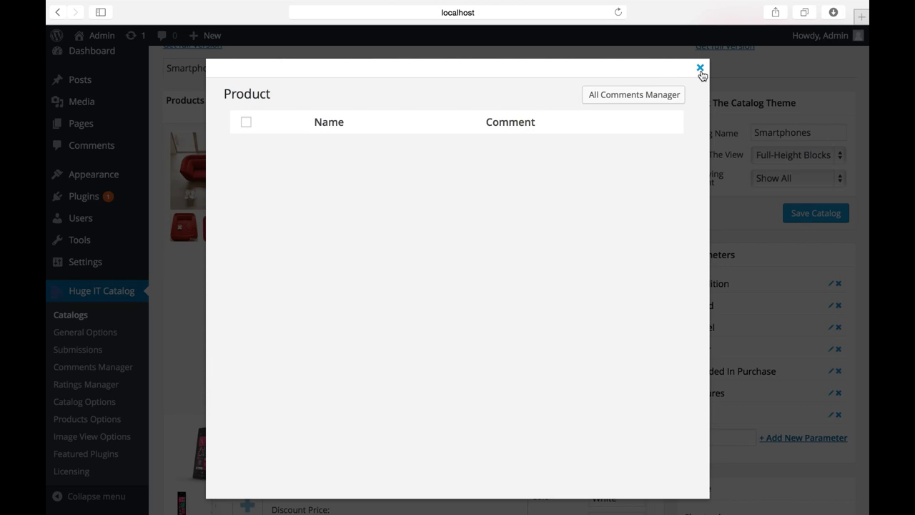
pyautogui.click(700, 69)
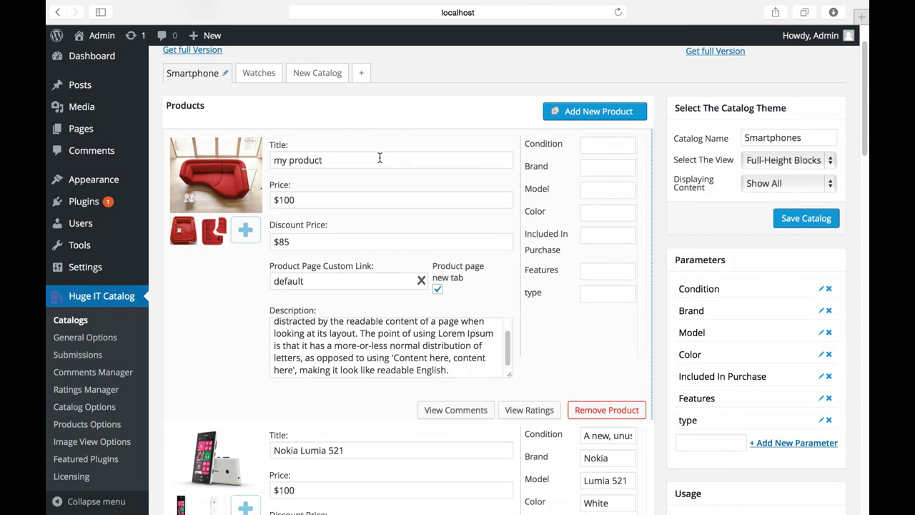
pyautogui.scroll(-1, 559, 229)
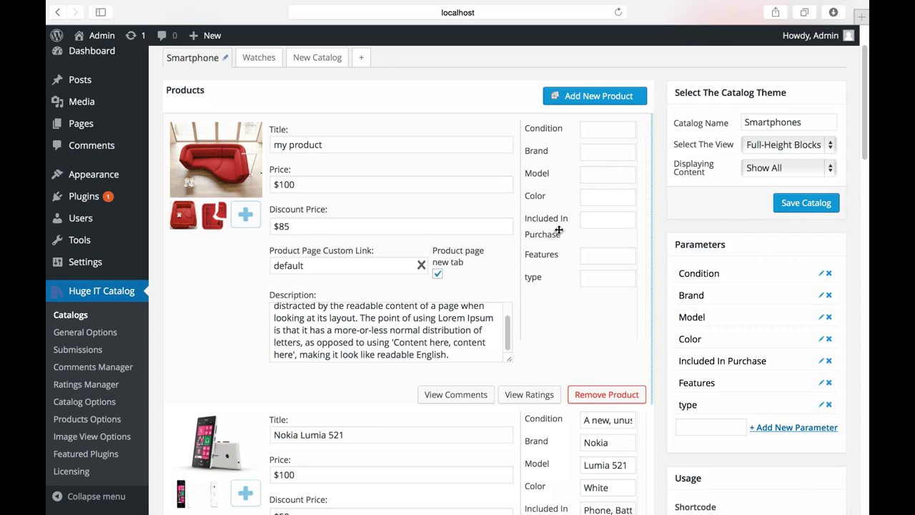
pyautogui.scroll(-5, 559, 229)
pyautogui.scroll(-10, 559, 229)
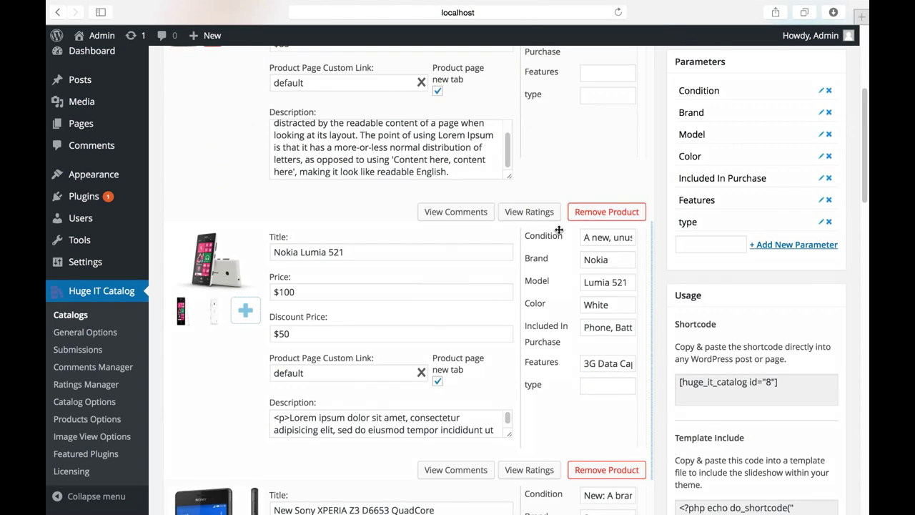
# Change the 127.0.0.1 rating from 5 to 4 and close the Product Ratings list
pyautogui.click(523, 293)
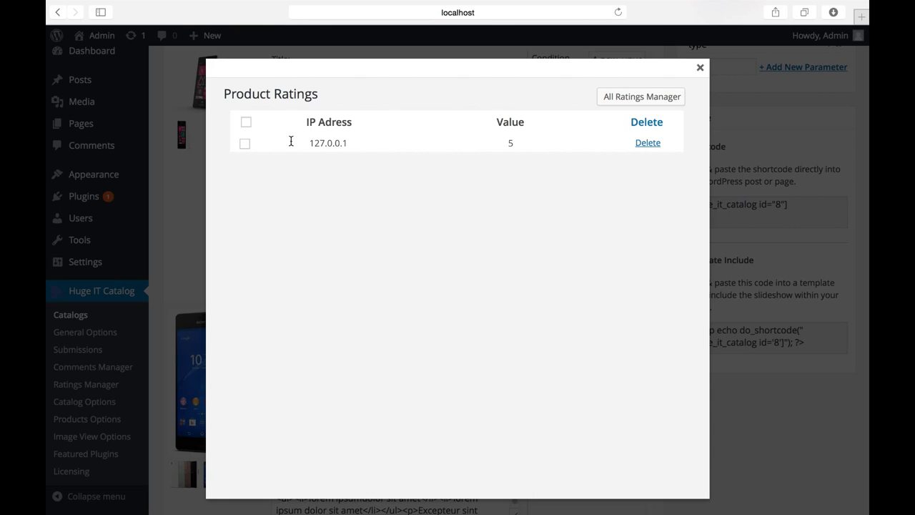
pyautogui.click(293, 143)
pyautogui.moveTo(293, 143); pyautogui.dragTo(355, 143)
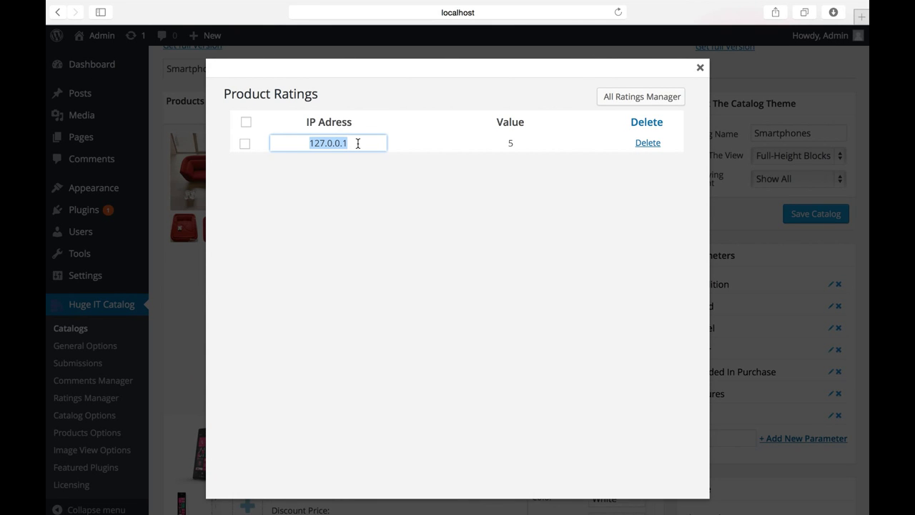
pyautogui.click(501, 145)
pyautogui.moveTo(511, 144); pyautogui.dragTo(521, 145)
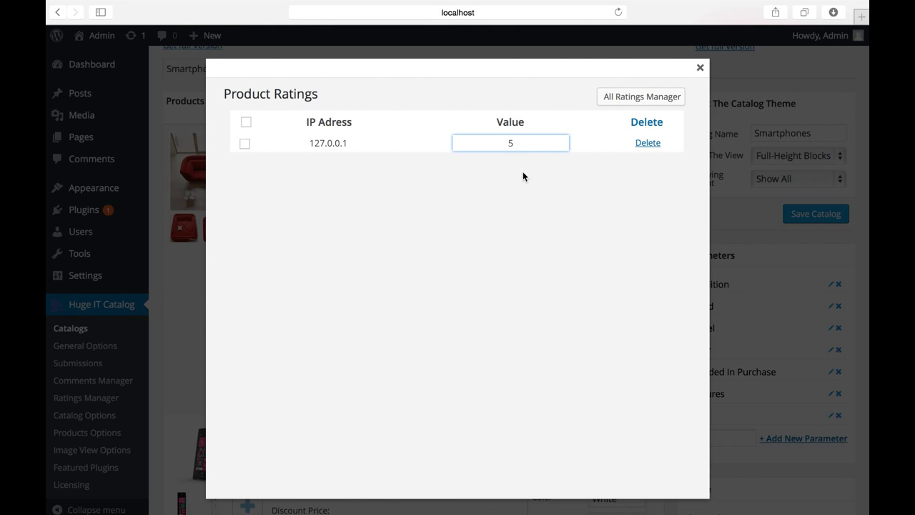
pyautogui.press('BackSpace')
pyautogui.click(699, 67)
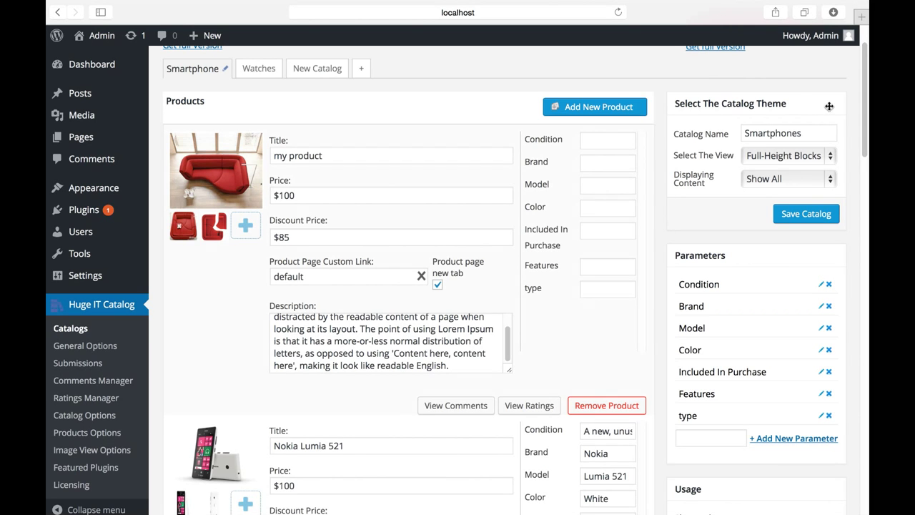
# Rename the catalog to 'Smartphones' and keep Full-Height Blocks as its view
pyautogui.doubleClick(758, 133)
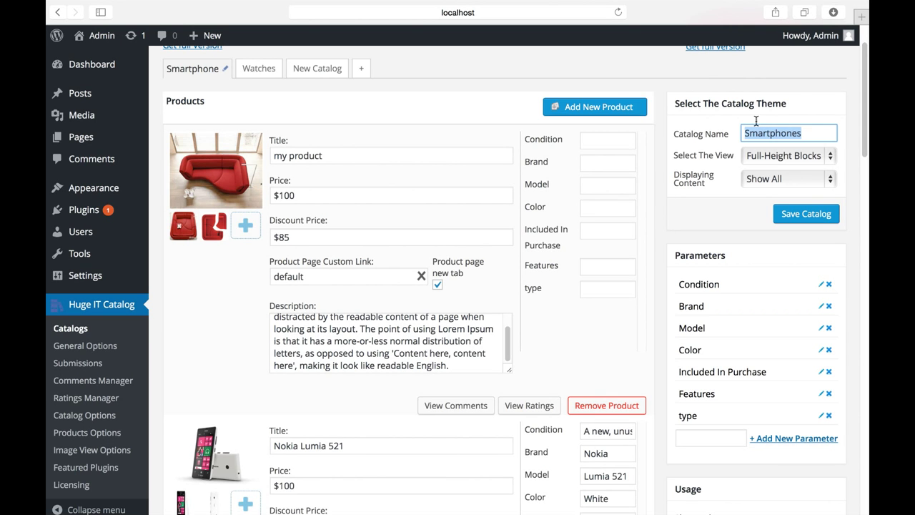
pyautogui.click(818, 134)
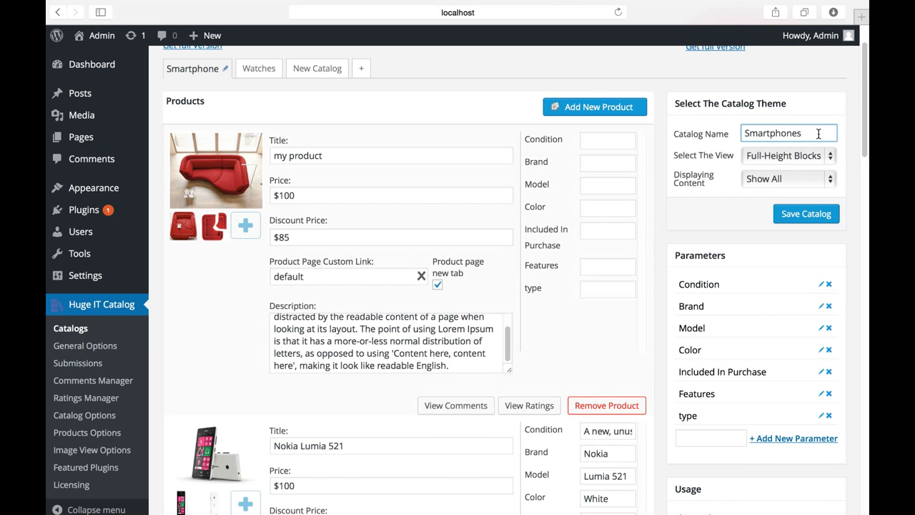
pyautogui.moveTo(818, 133); pyautogui.dragTo(767, 131)
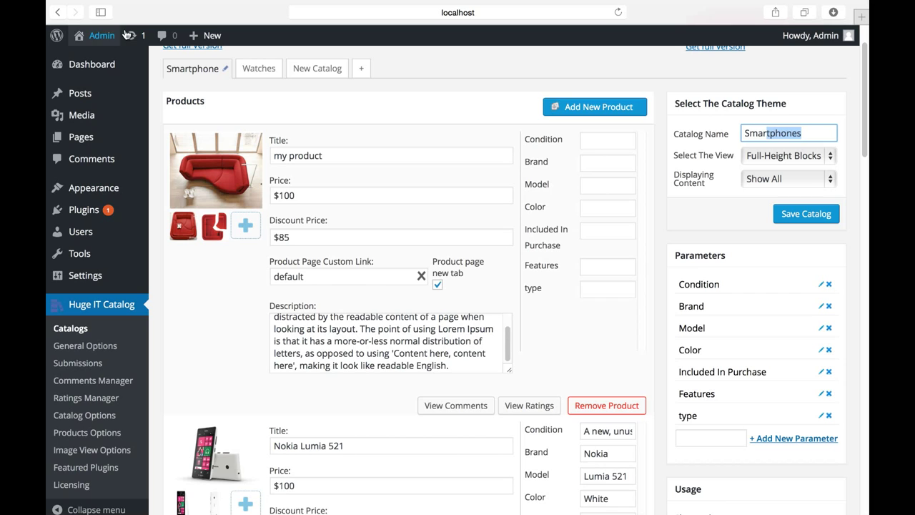
pyautogui.click(218, 68)
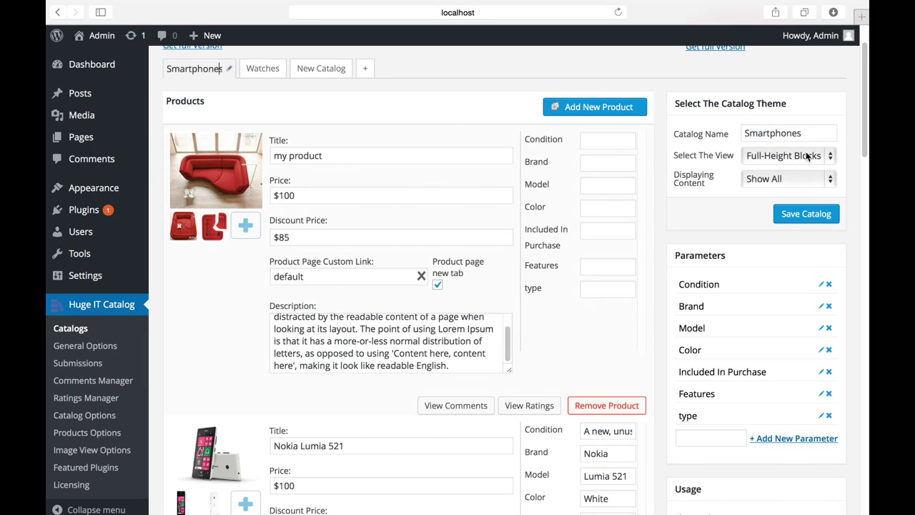
pyautogui.click(831, 156)
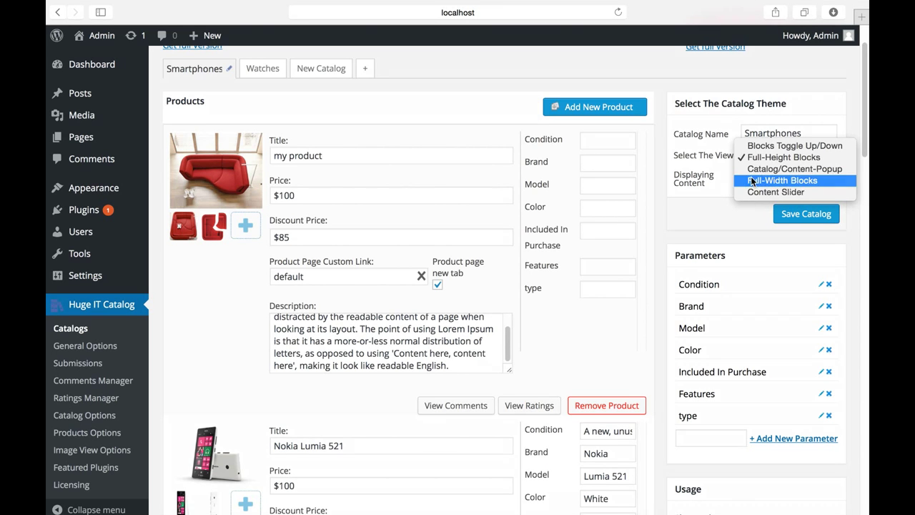
pyautogui.click(727, 206)
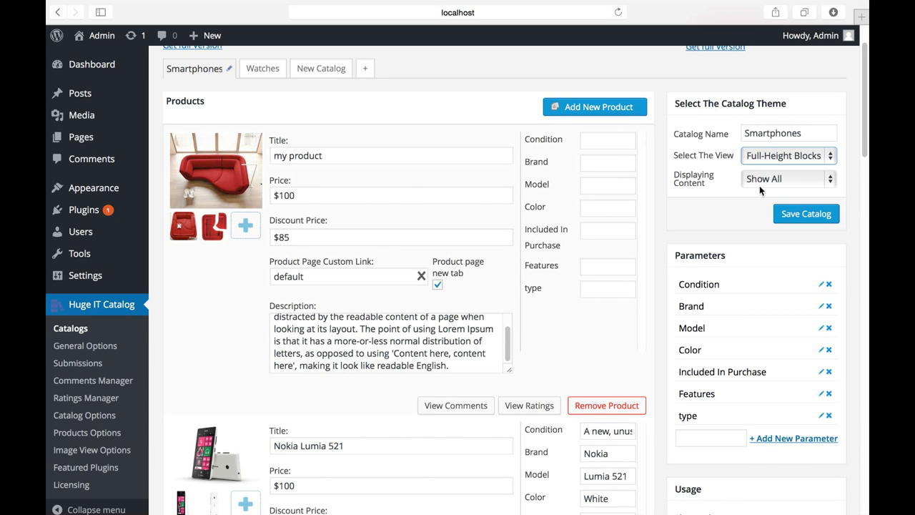
# Set Displaying Content to Load More with 2 products per load and save the catalog
pyautogui.click(829, 180)
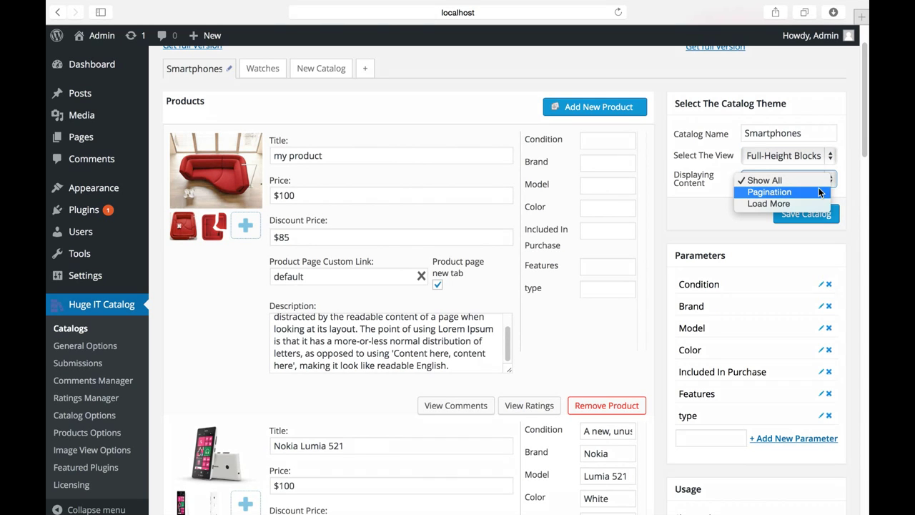
pyautogui.click(814, 190)
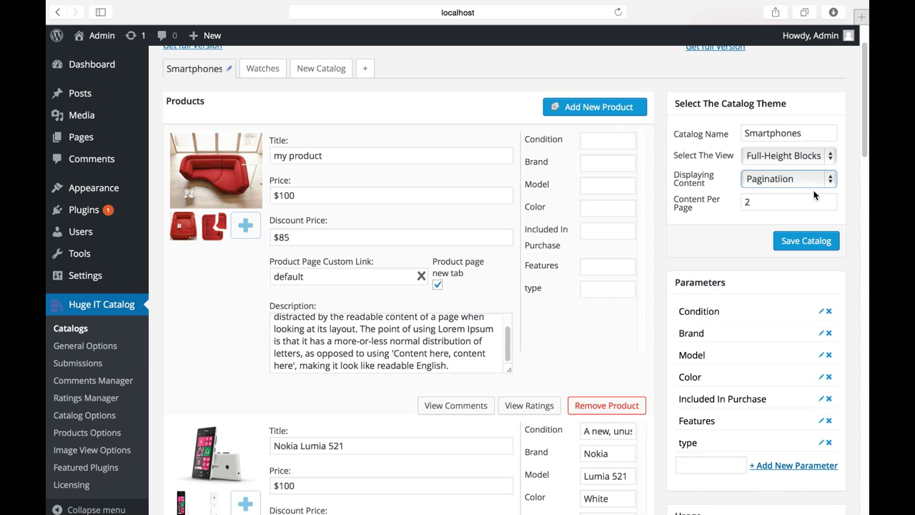
pyautogui.click(800, 204)
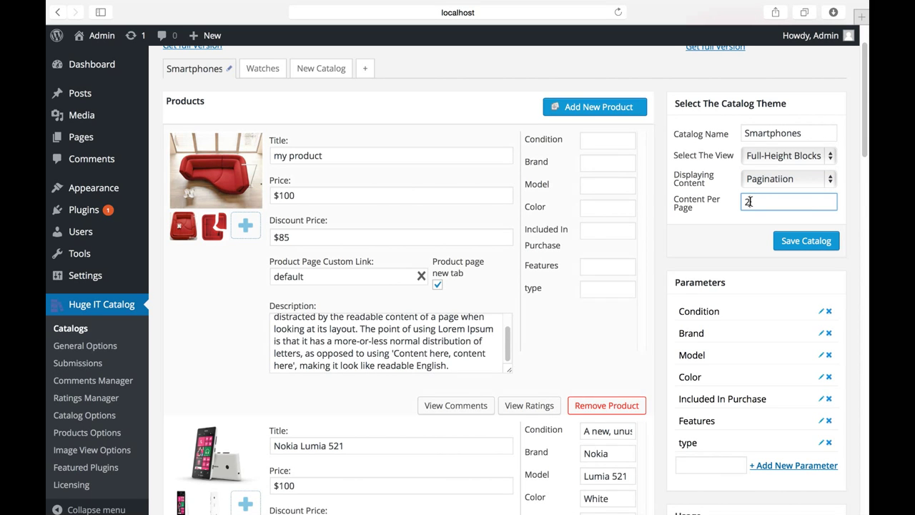
pyautogui.moveTo(747, 201); pyautogui.dragTo(741, 202)
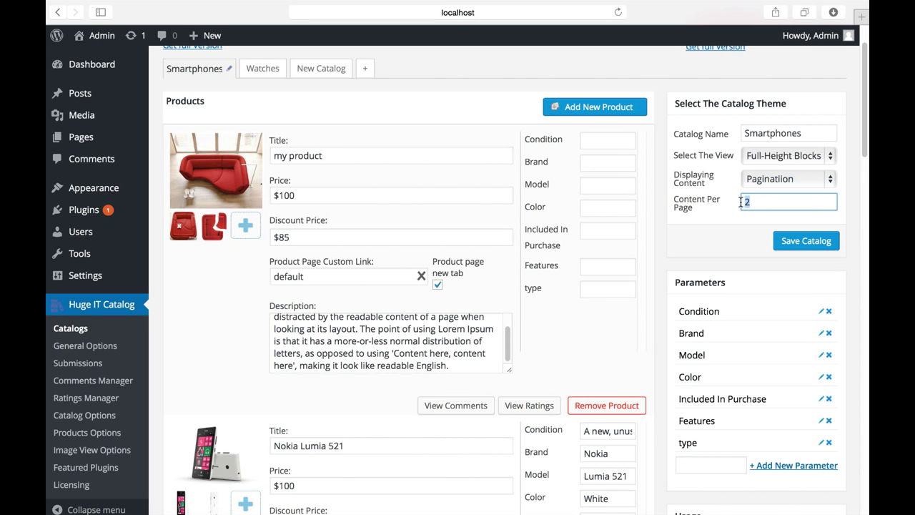
pyautogui.click(832, 180)
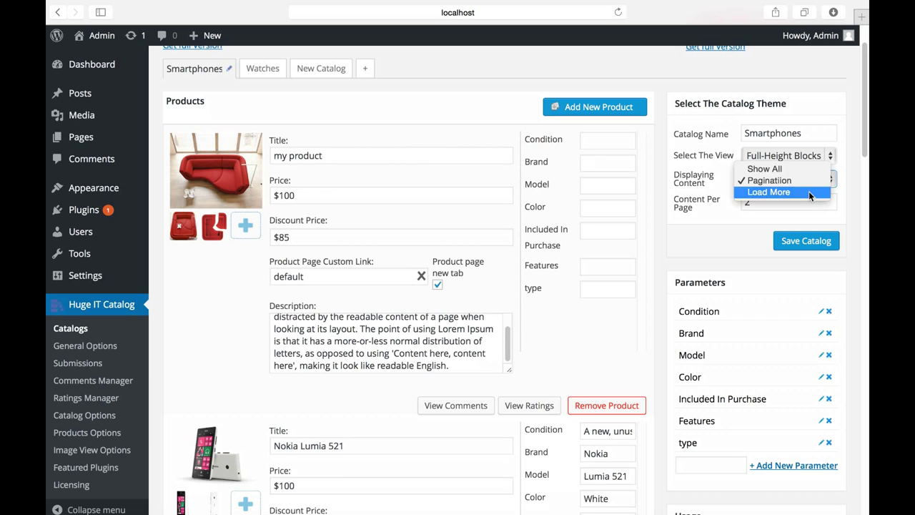
pyautogui.click(808, 191)
pyautogui.click(803, 200)
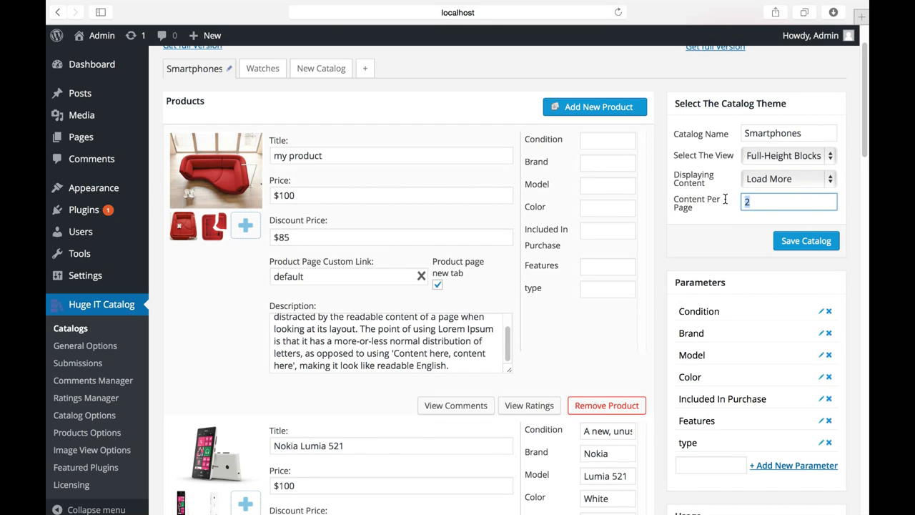
pyautogui.moveTo(750, 200); pyautogui.dragTo(744, 201)
pyautogui.click(813, 243)
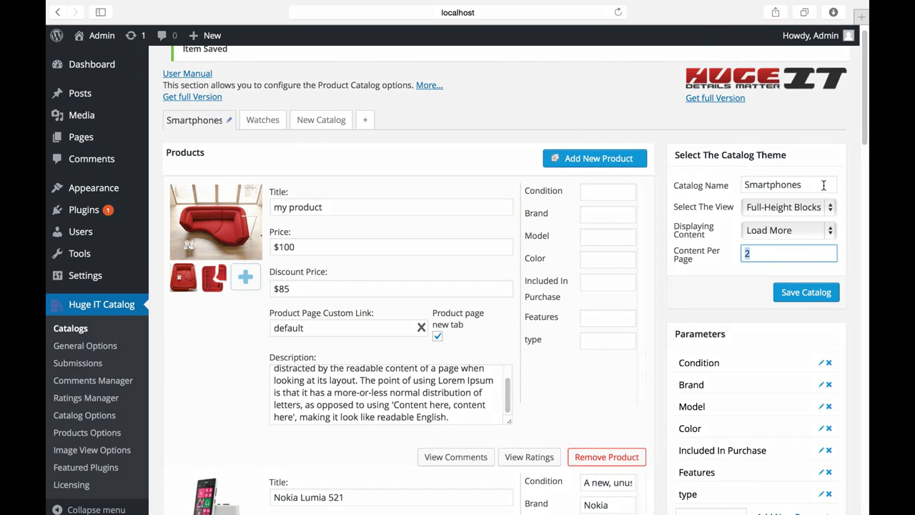
# Select the shortcode [huge_it_catalog id="8"] and the PHP template-include snippet in the Usage box
pyautogui.scroll(-10, 848, 174)
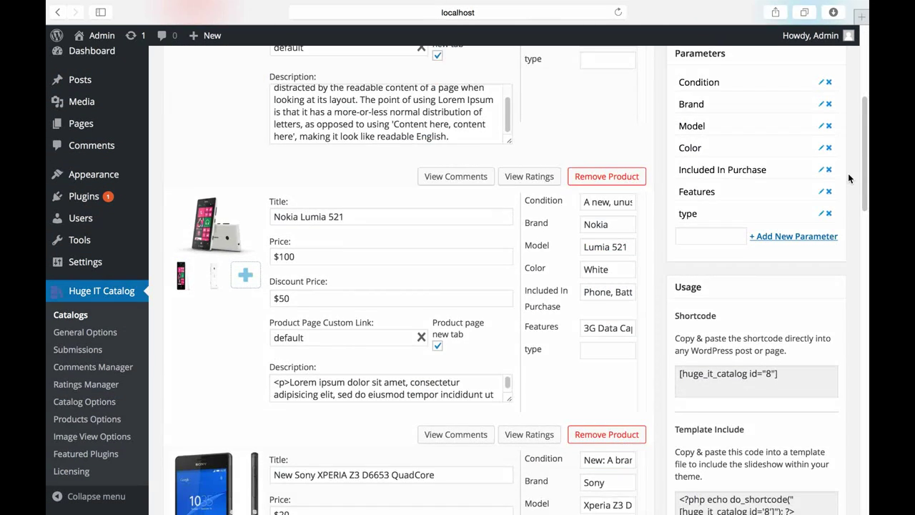
pyautogui.scroll(-4, 849, 178)
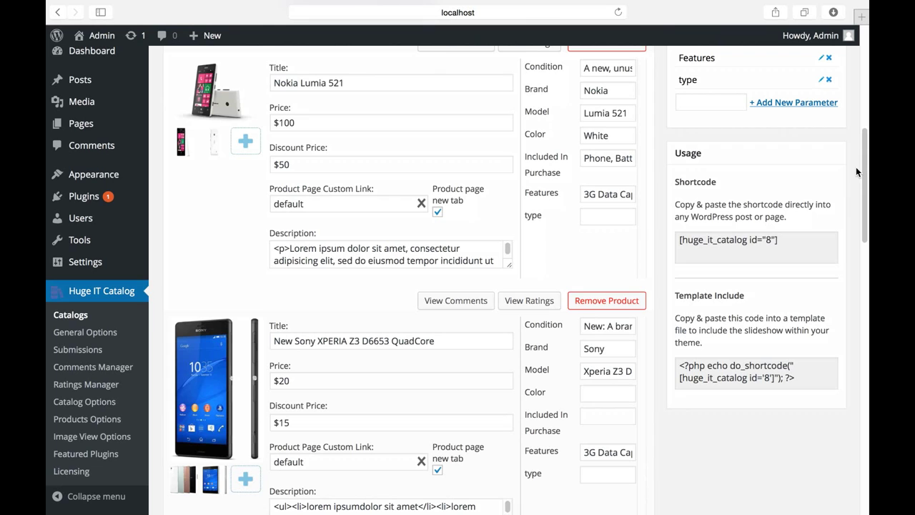
pyautogui.click(810, 239)
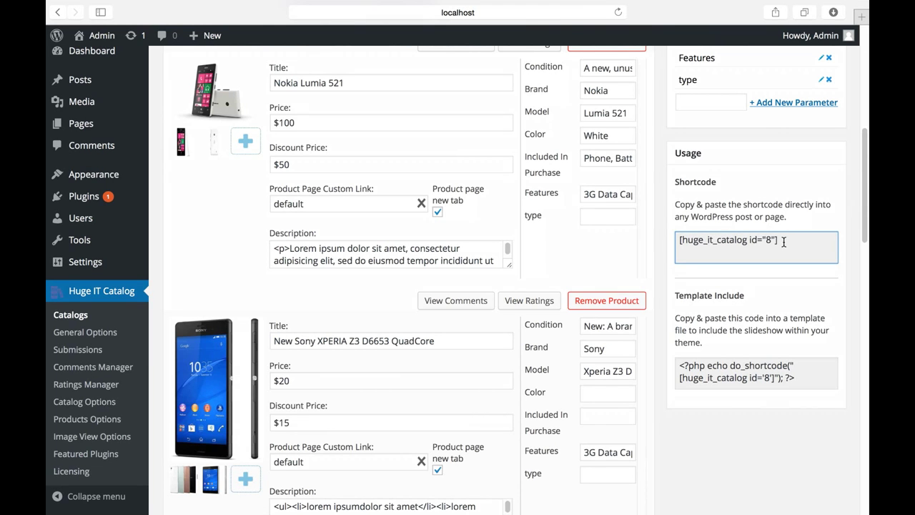
pyautogui.moveTo(783, 241); pyautogui.dragTo(675, 241)
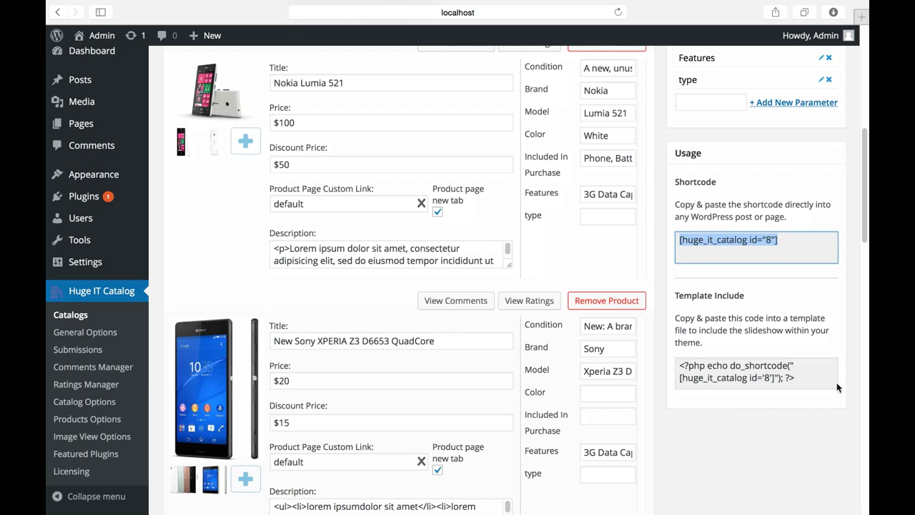
pyautogui.moveTo(796, 377); pyautogui.dragTo(683, 370)
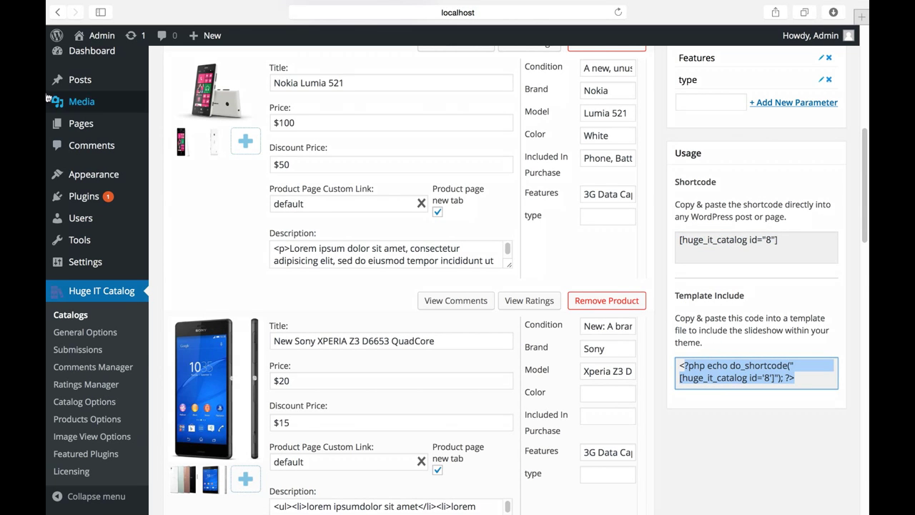
# Start a new post titled 'My Catalog', fixing the capital M
pyautogui.moveTo(77, 83)
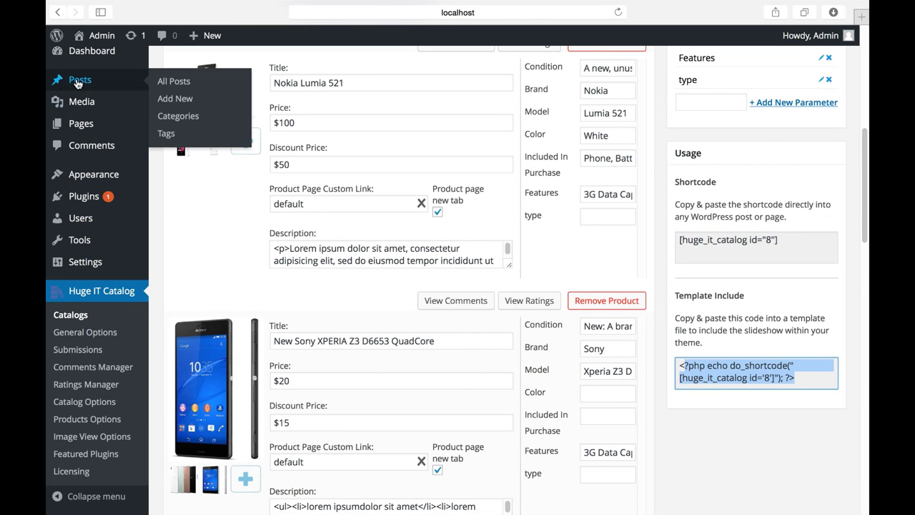
pyautogui.click(170, 98)
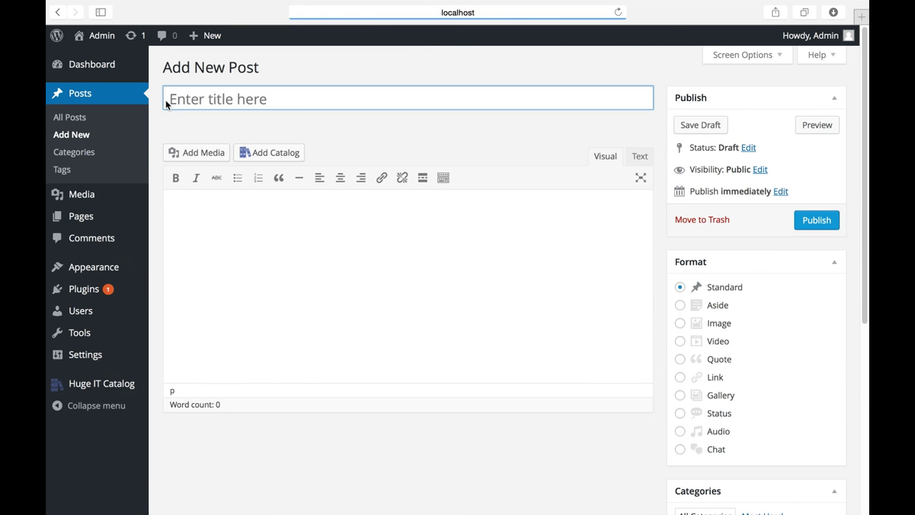
pyautogui.write('my Catalog')
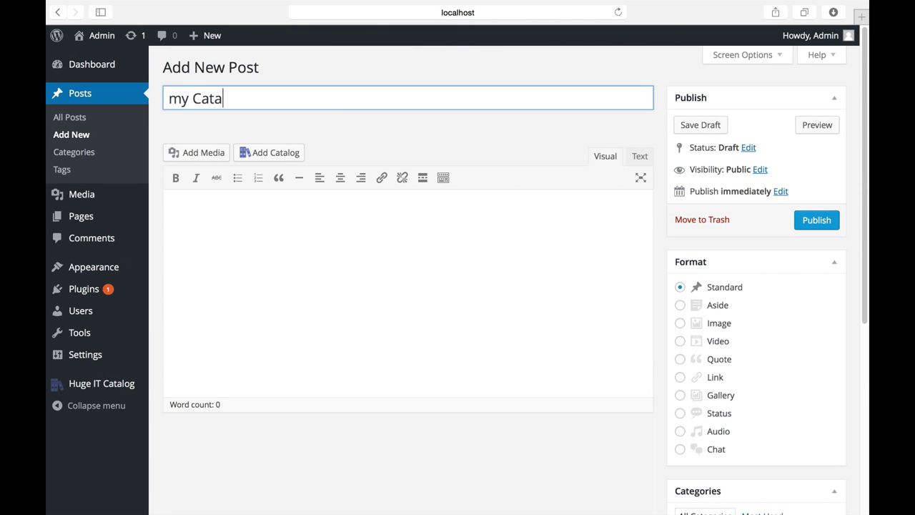
pyautogui.click(181, 95)
pyautogui.press('BackSpace')
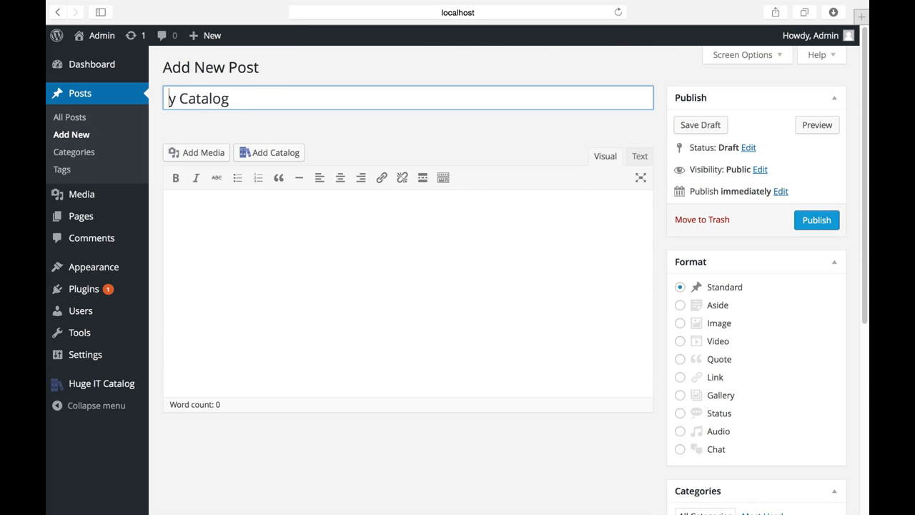
pyautogui.write('M')
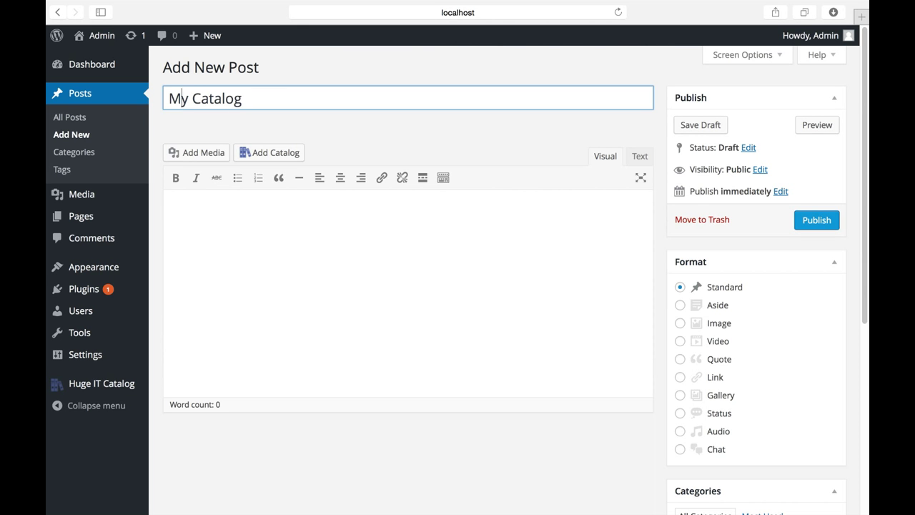
# Insert the Smartphones catalog shortcode [huge_it_catalog id="8"] into the body and publish the post
pyautogui.click(214, 211)
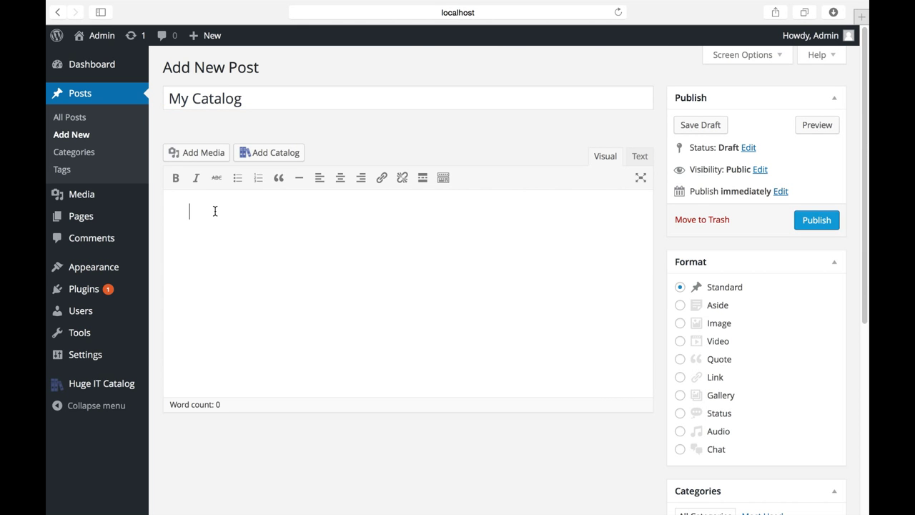
pyautogui.click(292, 156)
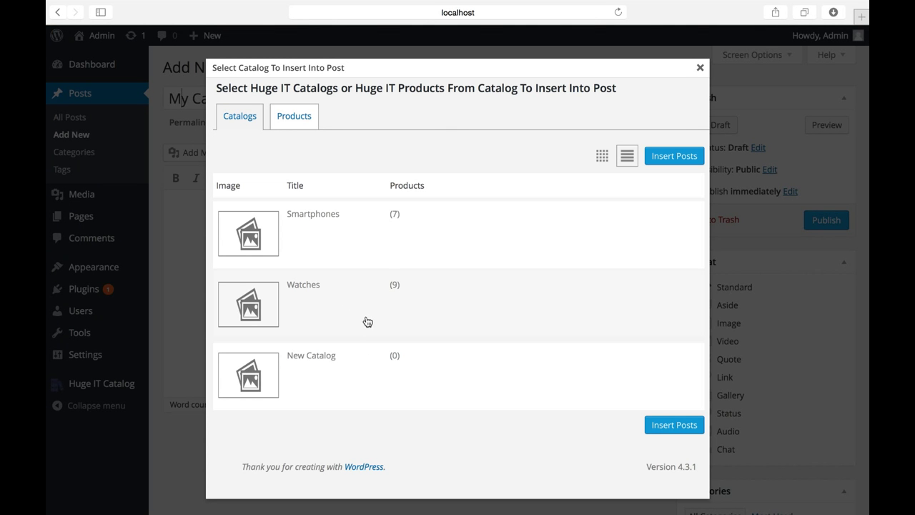
pyautogui.click(375, 242)
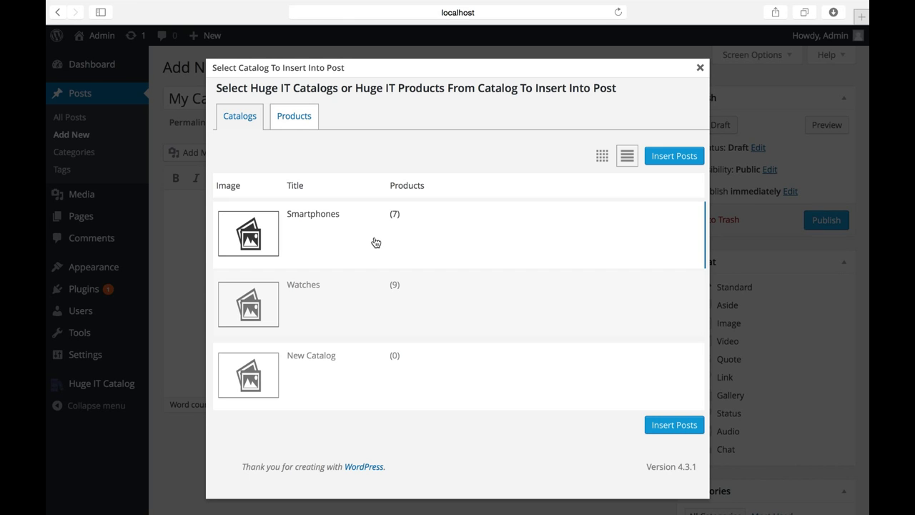
pyautogui.click(664, 163)
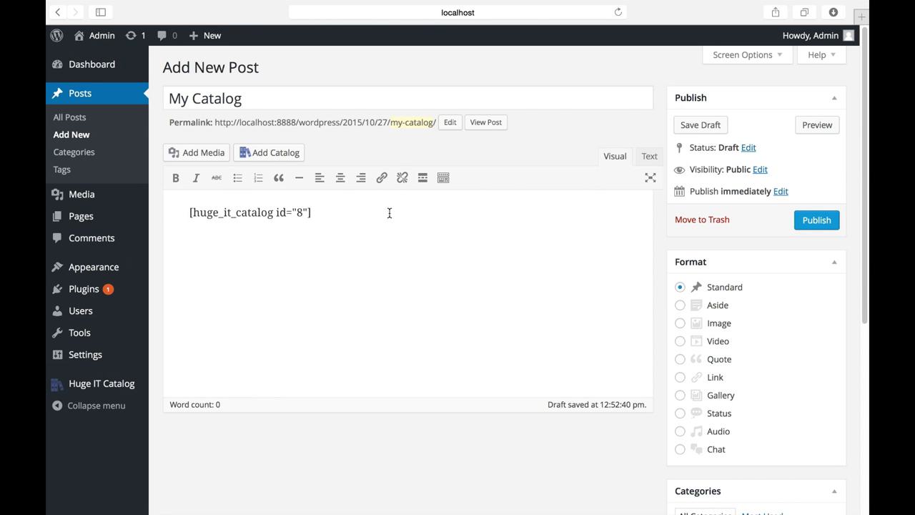
pyautogui.moveTo(316, 212); pyautogui.dragTo(189, 212)
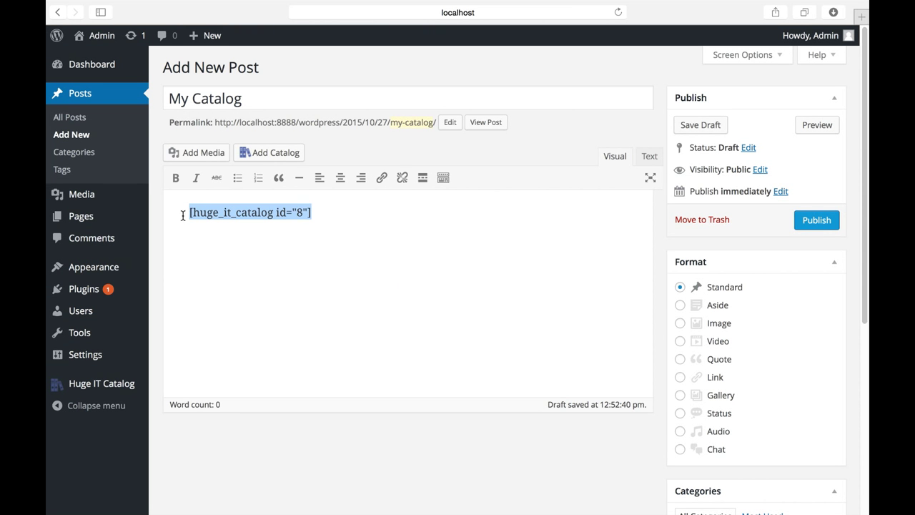
pyautogui.click(818, 224)
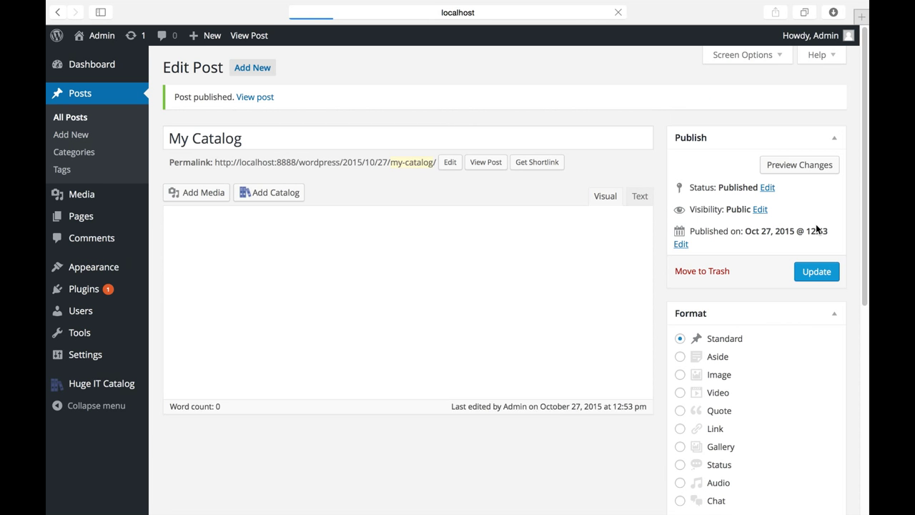
# View the published My Catalog post and open the BlackBerry Curve 9720 product page in a new tab
pyautogui.keyDown('super'); pyautogui.click(470, 163); pyautogui.keyUp('super')
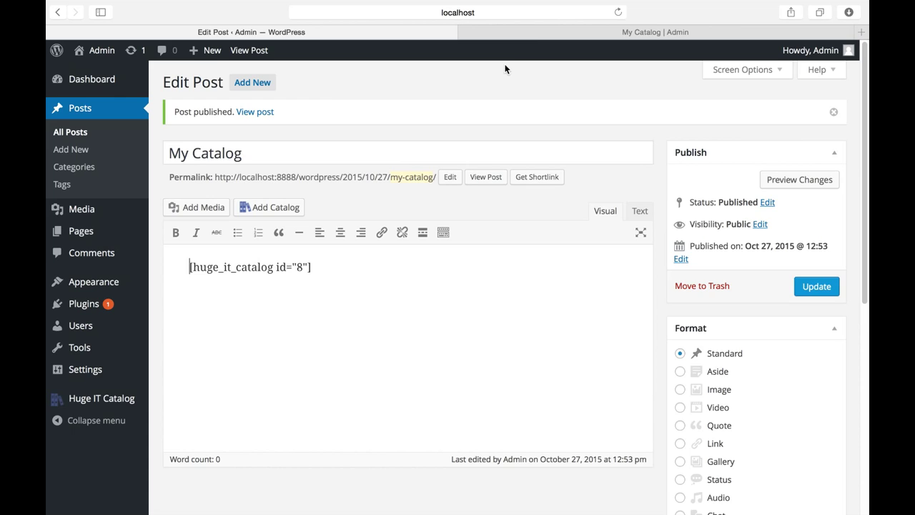
pyautogui.click(541, 32)
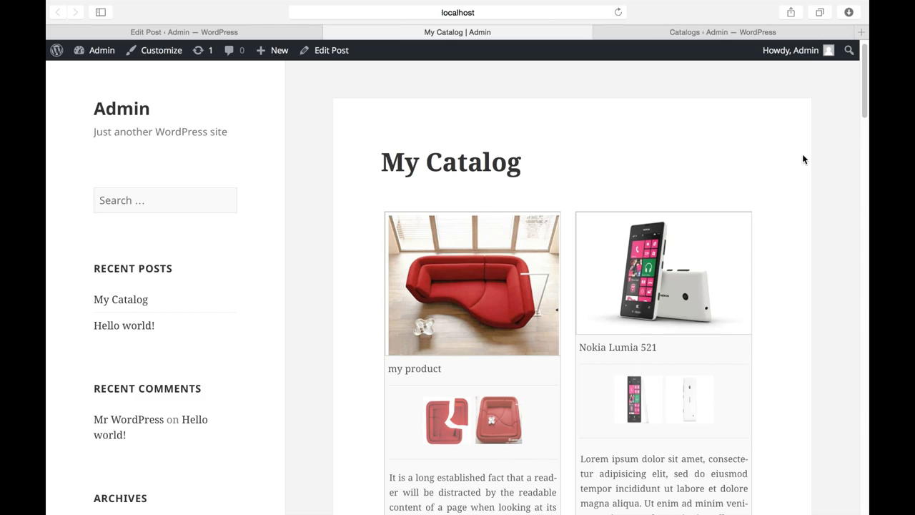
pyautogui.scroll(-10, 803, 156)
pyautogui.scroll(2, 739, 131)
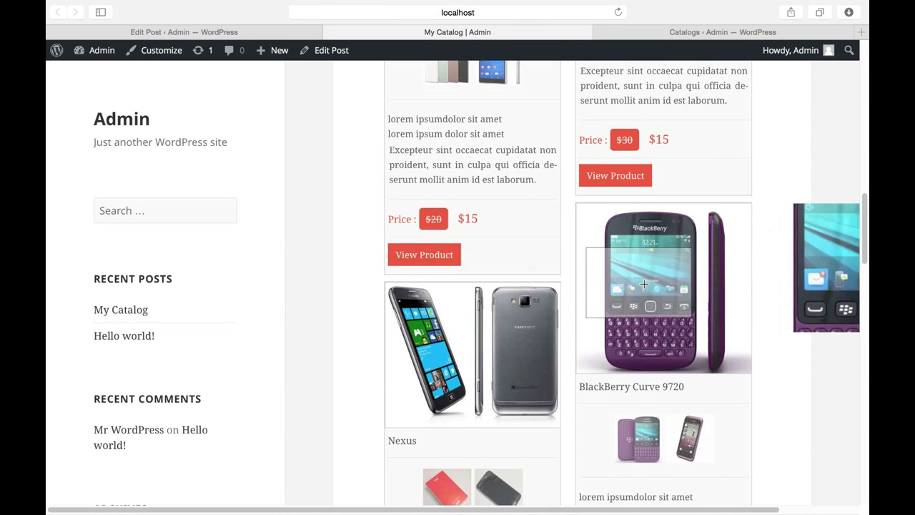
pyautogui.scroll(-5, 792, 343)
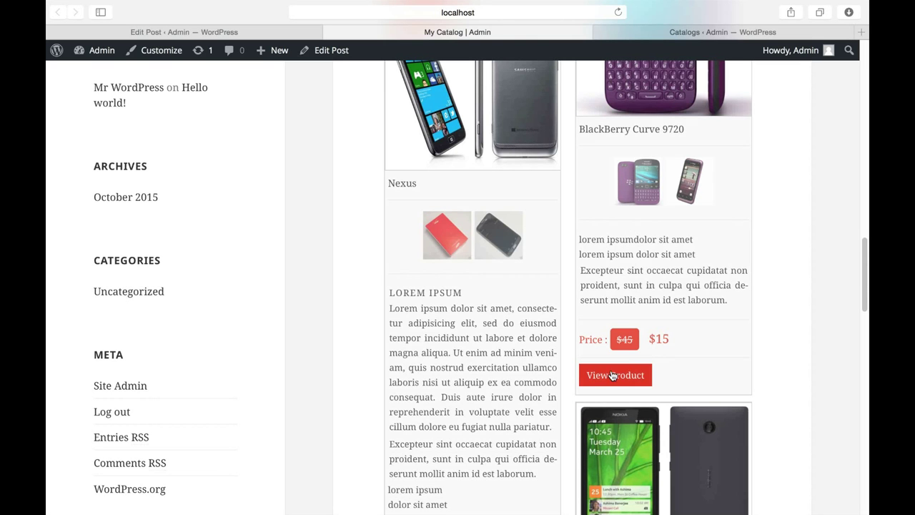
pyautogui.scroll(-3, 615, 375)
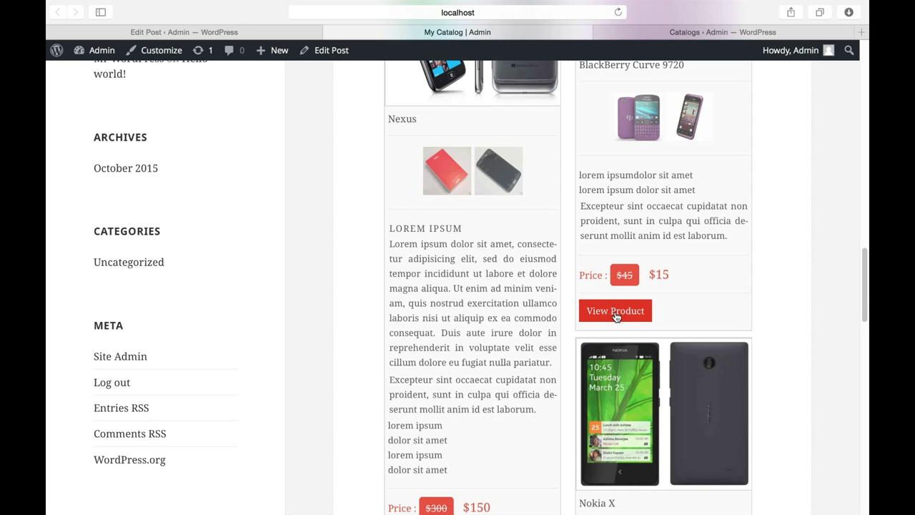
pyautogui.keyDown('super'); pyautogui.click(615, 311); pyautogui.keyUp('super')
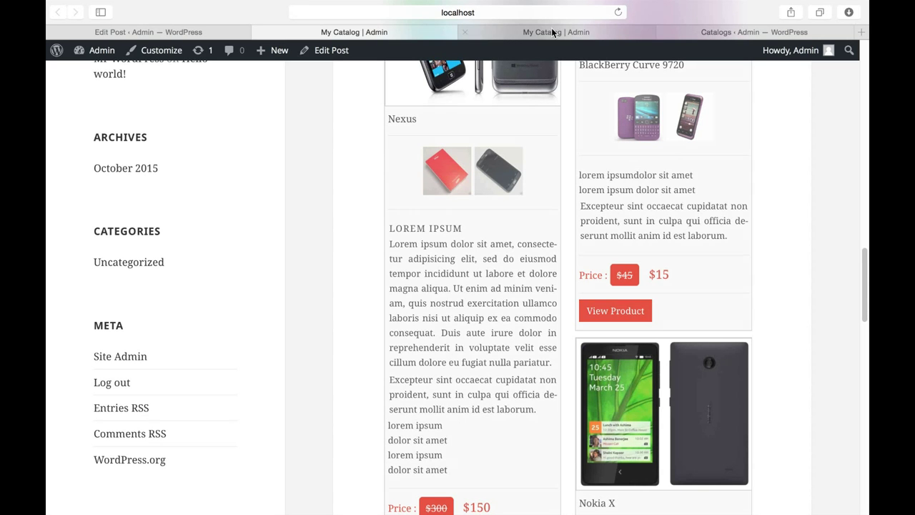
# On the BlackBerry Curve 9720 product page, show the Comments (1) tab instead of parameters
pyautogui.click(552, 33)
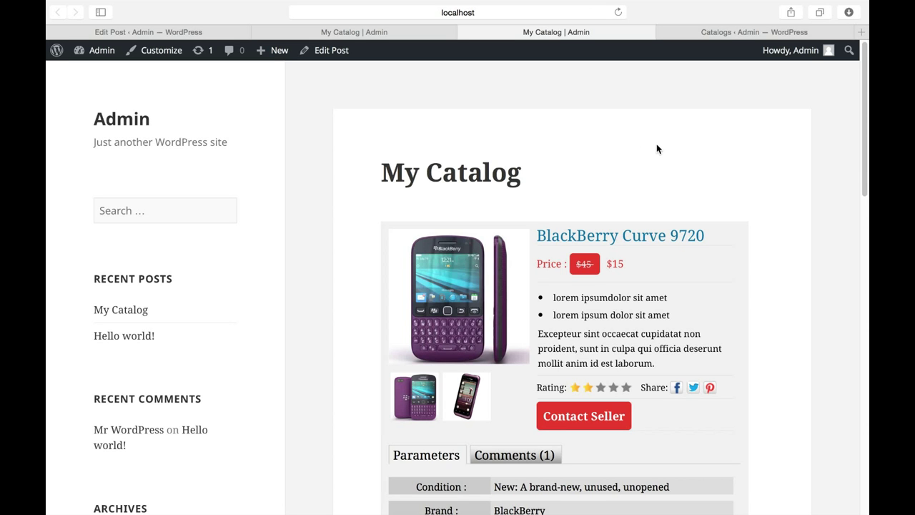
pyautogui.scroll(-5, 806, 207)
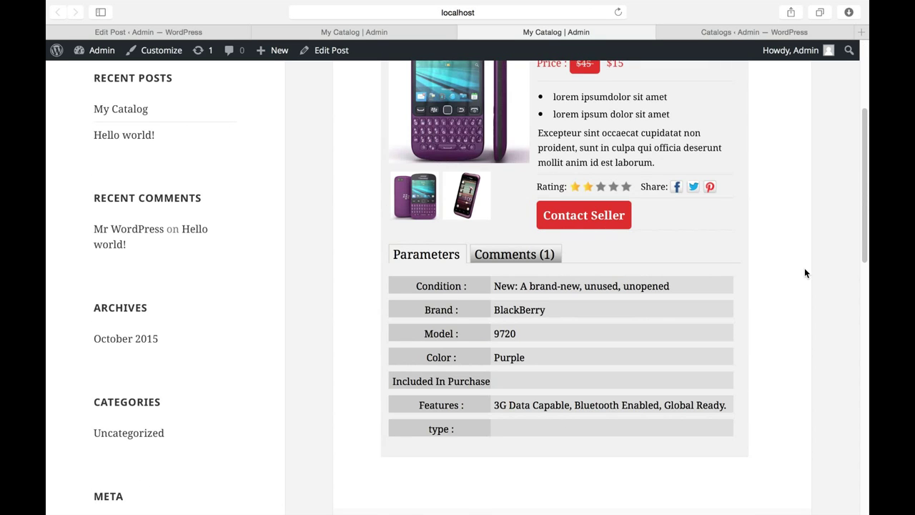
pyautogui.scroll(3, 805, 274)
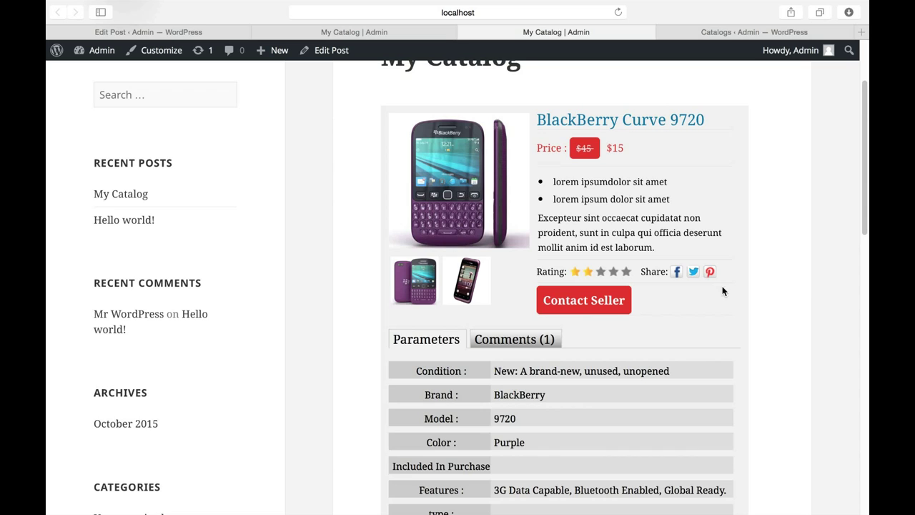
pyautogui.scroll(-3, 794, 292)
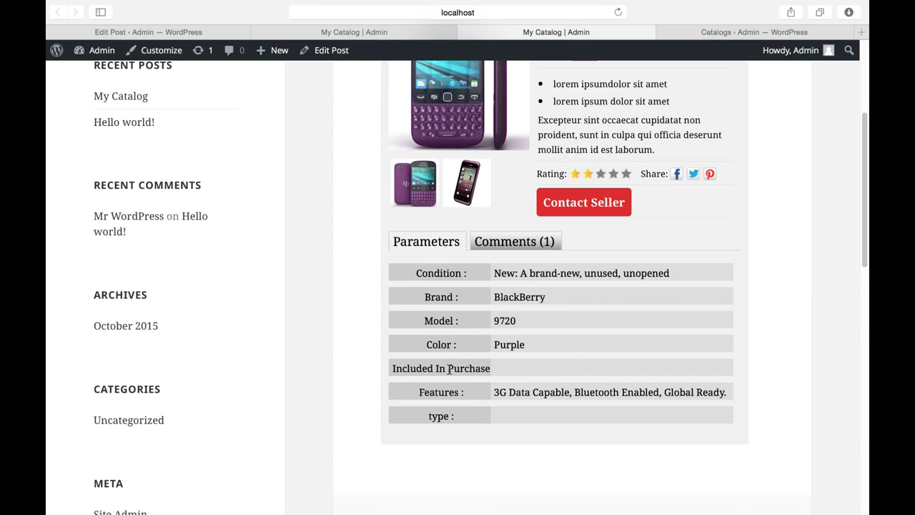
pyautogui.click(509, 244)
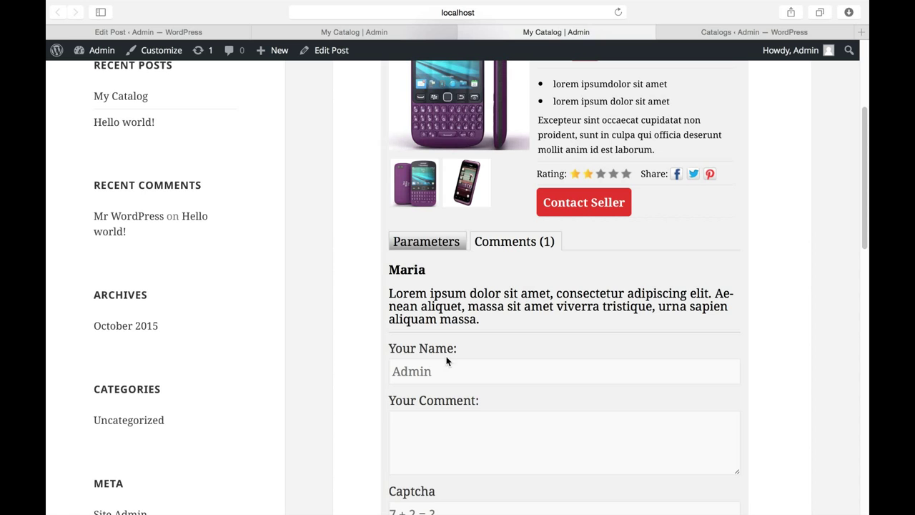
# Submit the comment form, then make the second gallery photo the main image
pyautogui.click(463, 372)
pyautogui.scroll(-1, 464, 372)
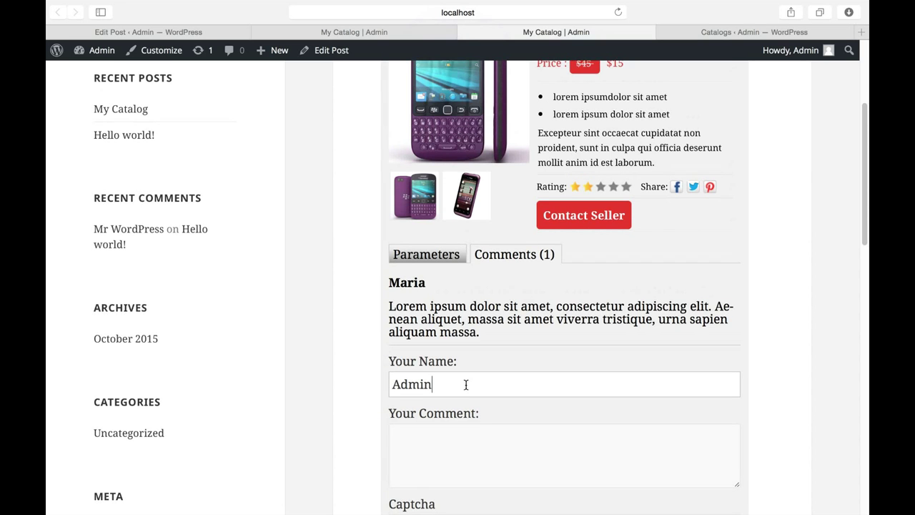
pyautogui.scroll(-2, 471, 371)
pyautogui.click(472, 370)
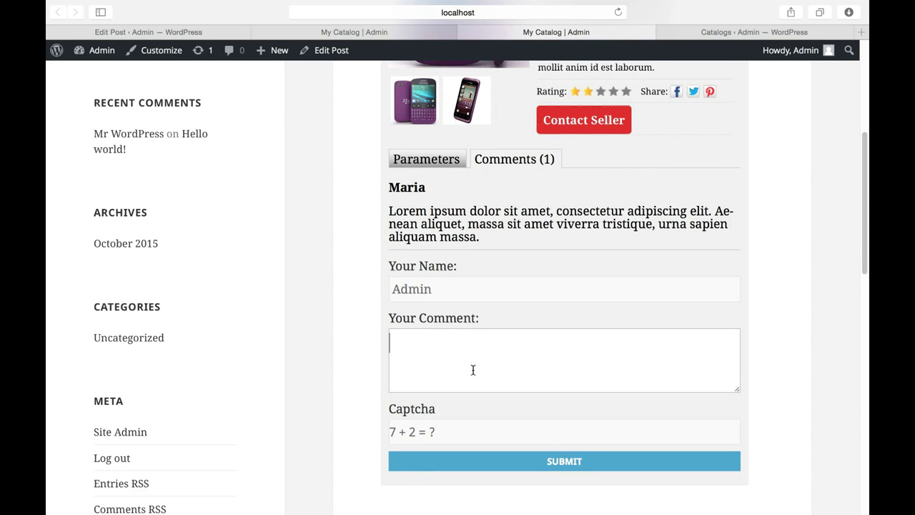
pyautogui.click(563, 461)
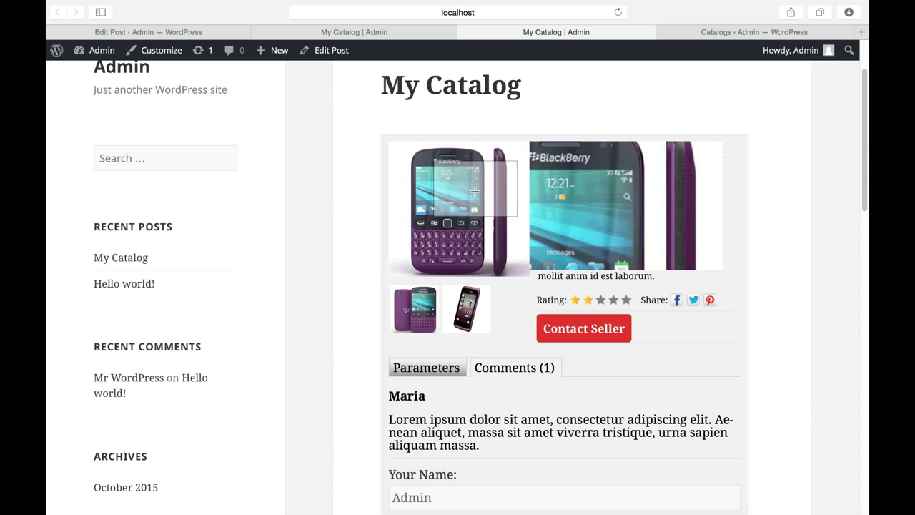
pyautogui.click(467, 311)
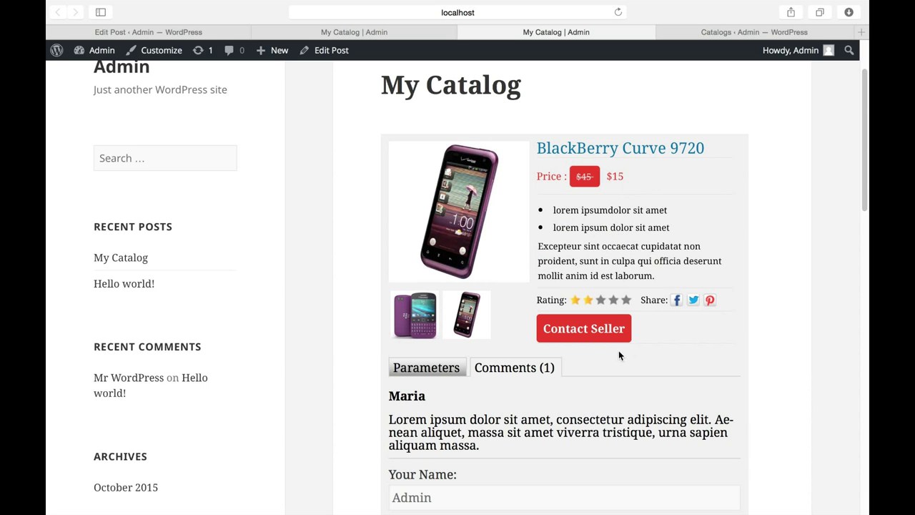
# Open the Contact Seller form, try its name and e-mail fields, then close it
pyautogui.click(591, 333)
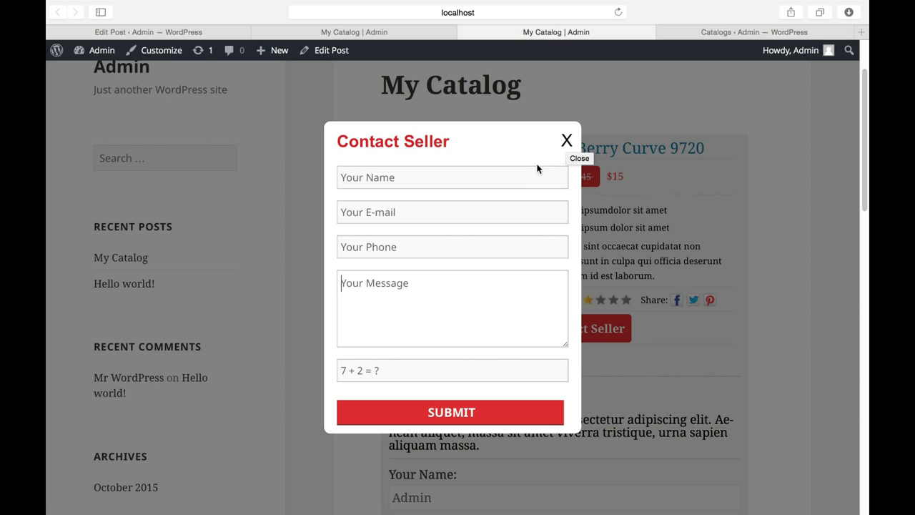
pyautogui.click(525, 181)
pyautogui.click(504, 218)
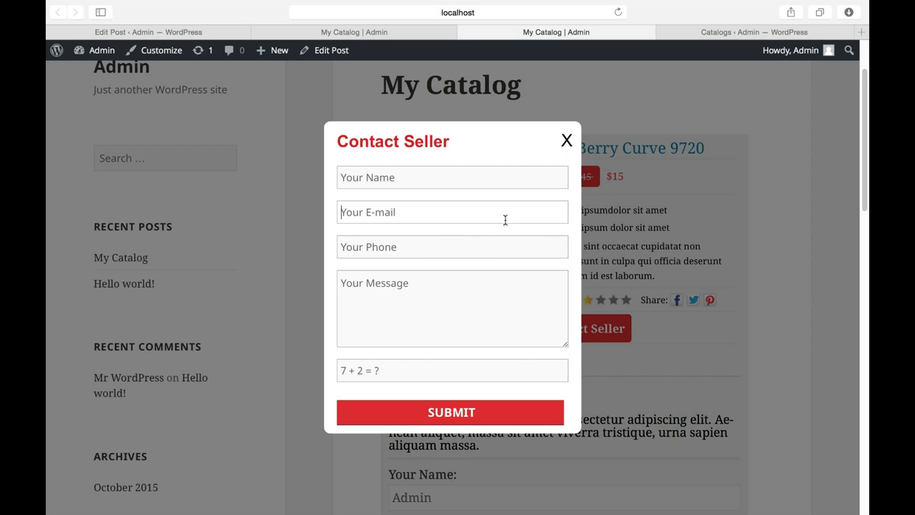
pyautogui.click(567, 140)
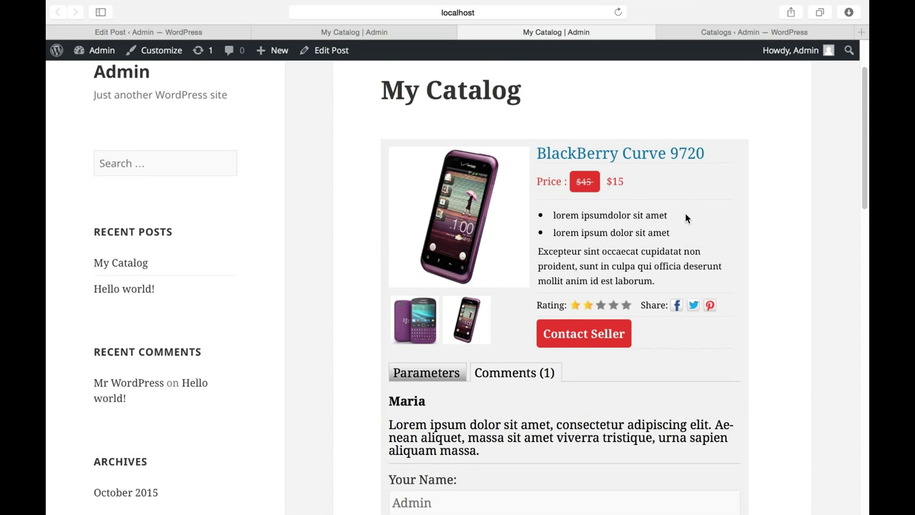
pyautogui.scroll(-3, 685, 160)
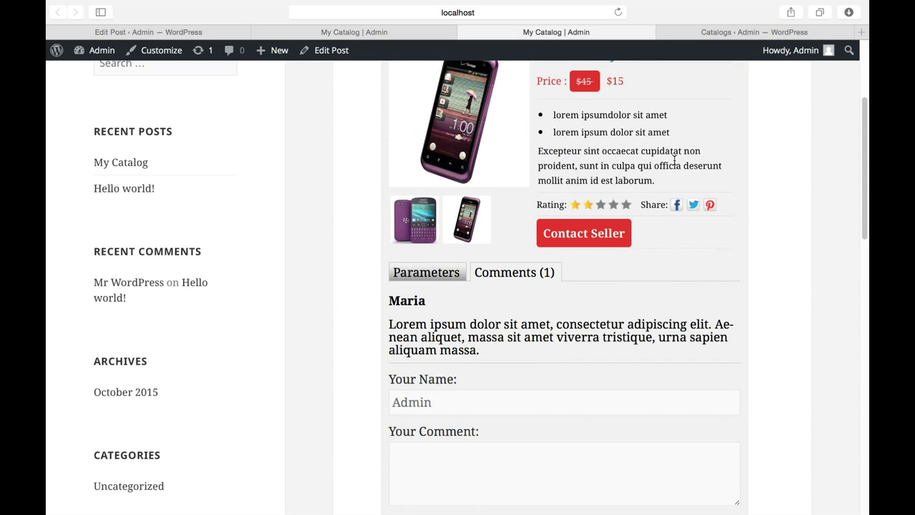
# Open the Huge IT Catalog General Options from the post editor and highlight the Translations heading
pyautogui.click(179, 32)
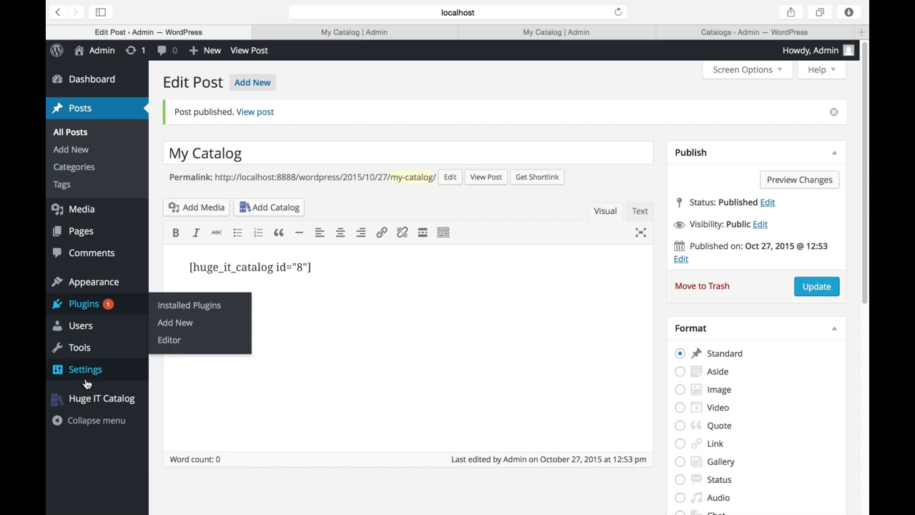
pyautogui.moveTo(106, 400)
pyautogui.click(184, 344)
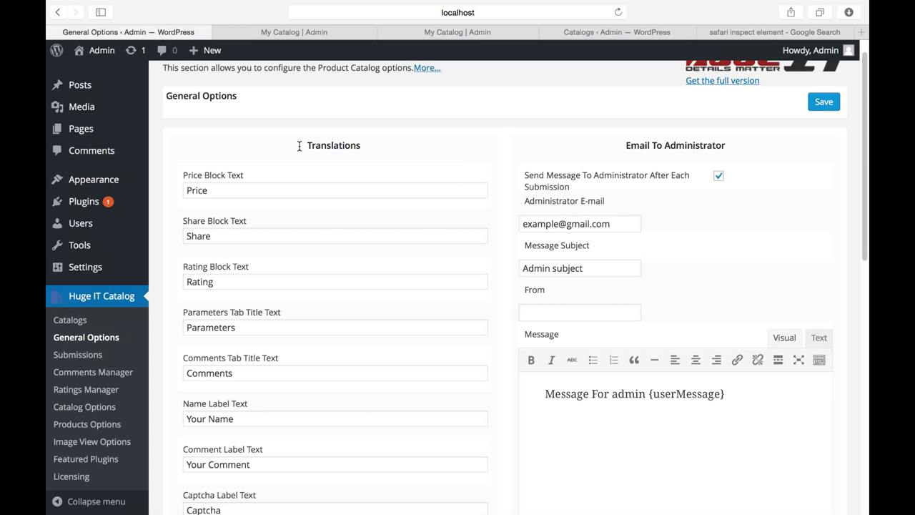
pyautogui.moveTo(301, 146); pyautogui.dragTo(361, 148)
# Select the Comments Tab Title Text value among the translation labels
pyautogui.scroll(-2, 364, 266)
pyautogui.scroll(-2, 365, 266)
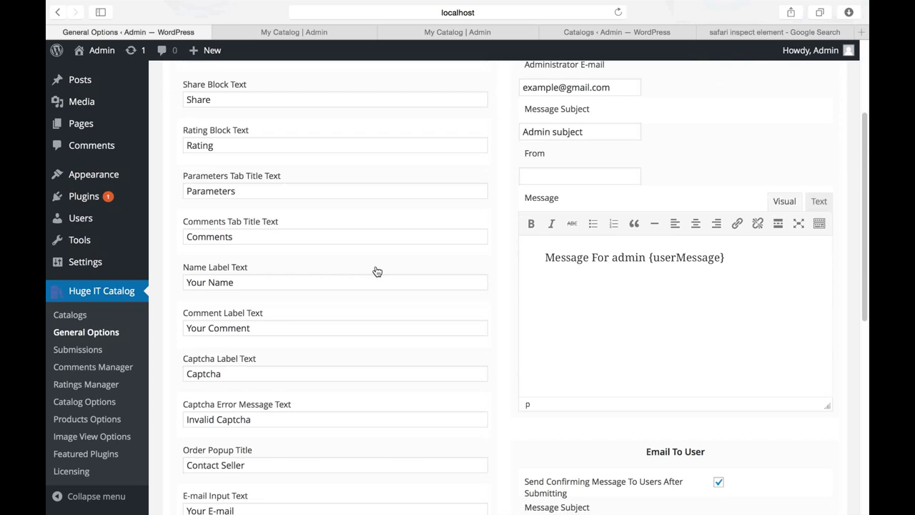
pyautogui.click(265, 243)
pyautogui.moveTo(265, 243); pyautogui.dragTo(188, 220)
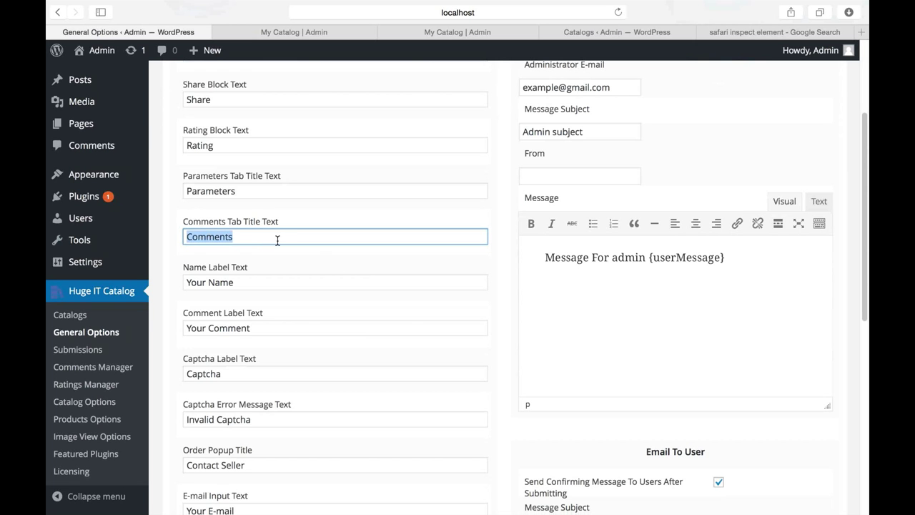
pyautogui.scroll(-5, 310, 278)
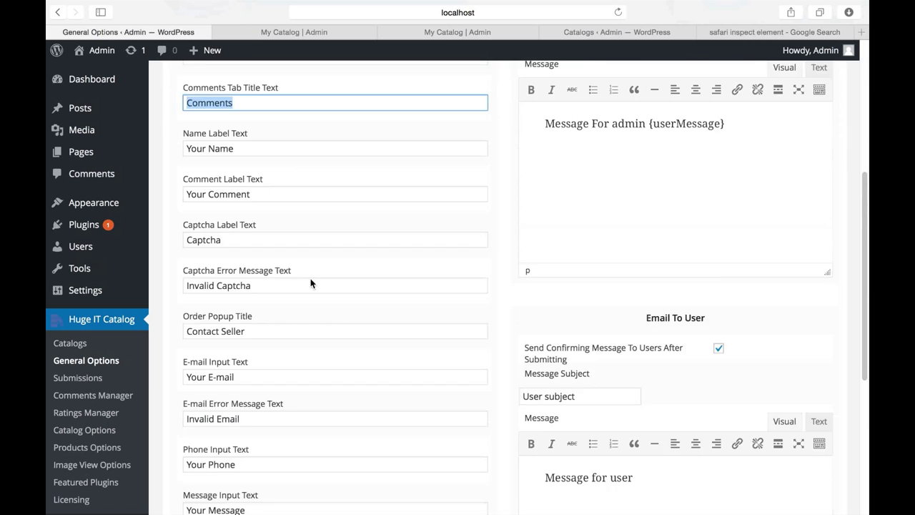
pyautogui.scroll(10, 311, 279)
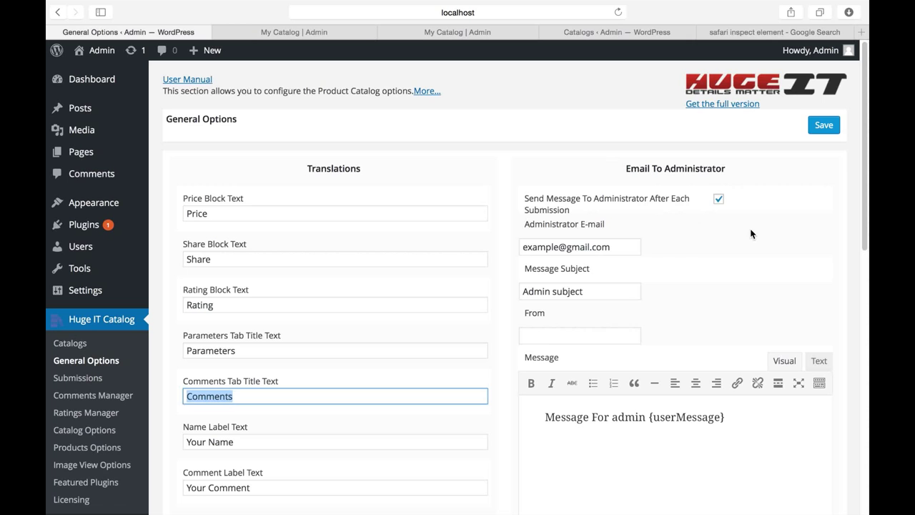
pyautogui.scroll(-5, 751, 226)
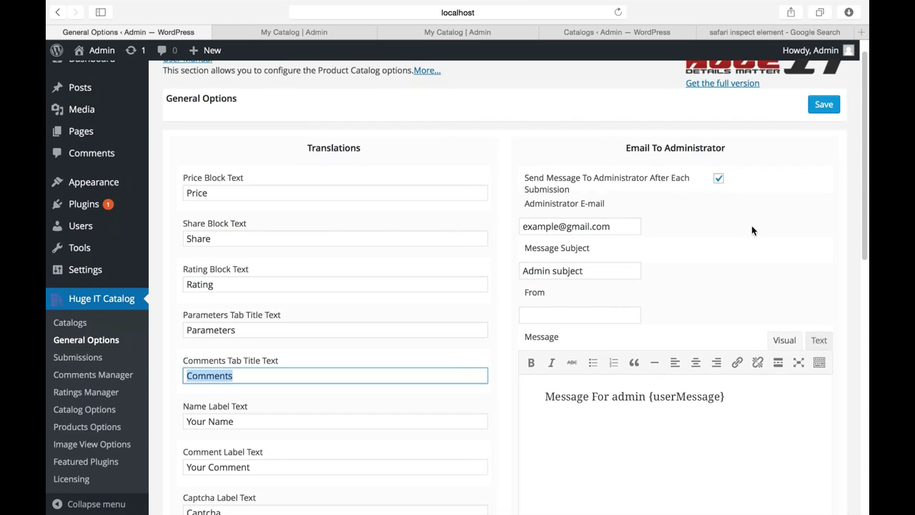
pyautogui.moveTo(520, 126); pyautogui.dragTo(614, 139)
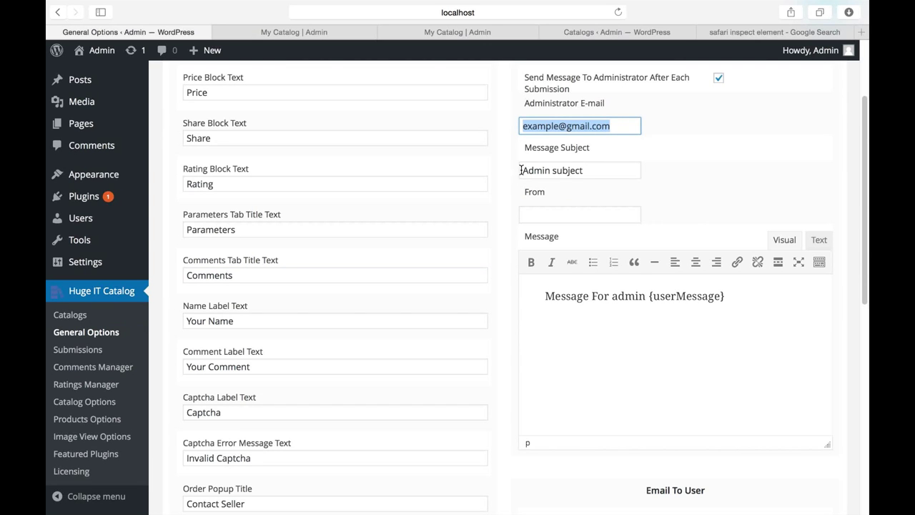
pyautogui.moveTo(521, 170); pyautogui.dragTo(598, 171)
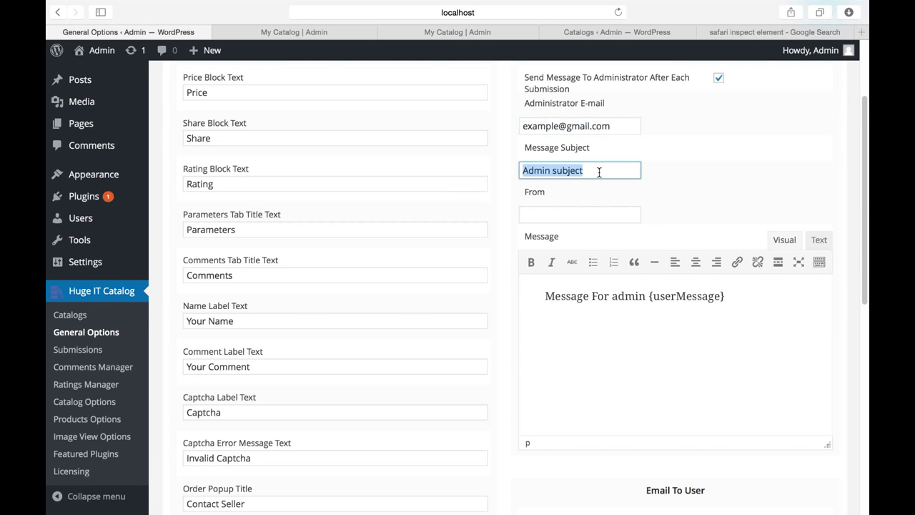
pyautogui.click(527, 213)
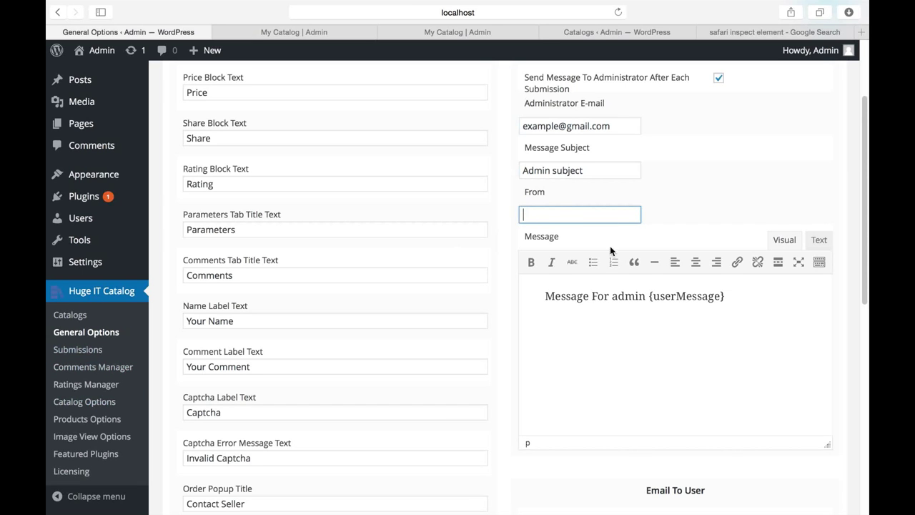
pyautogui.click(541, 303)
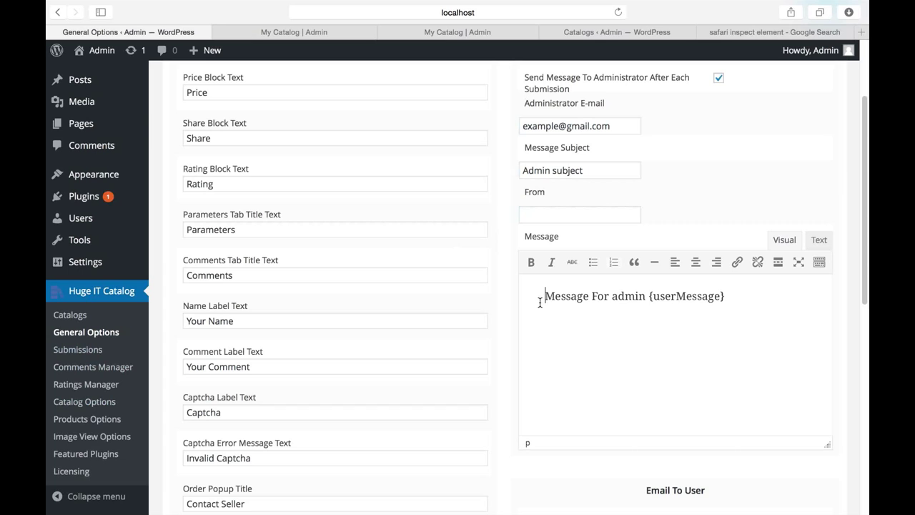
pyautogui.moveTo(541, 296); pyautogui.dragTo(766, 297)
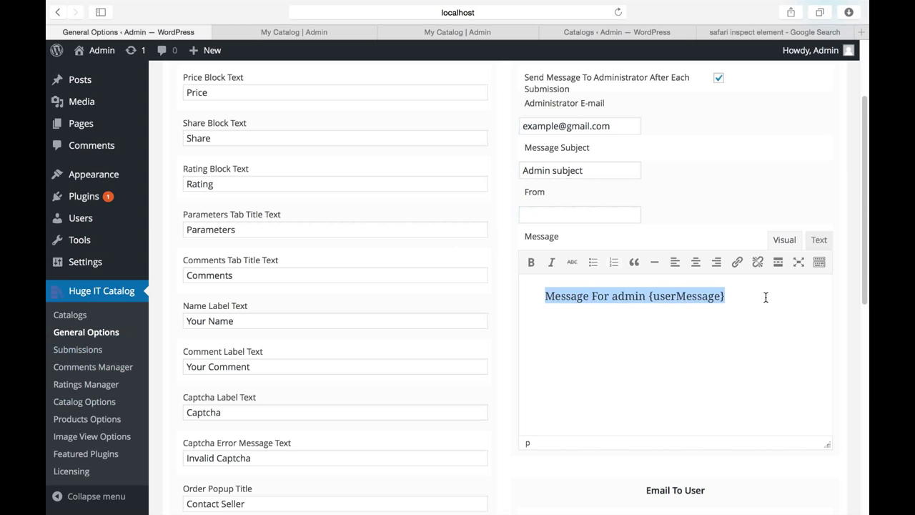
pyautogui.scroll(-6, 764, 336)
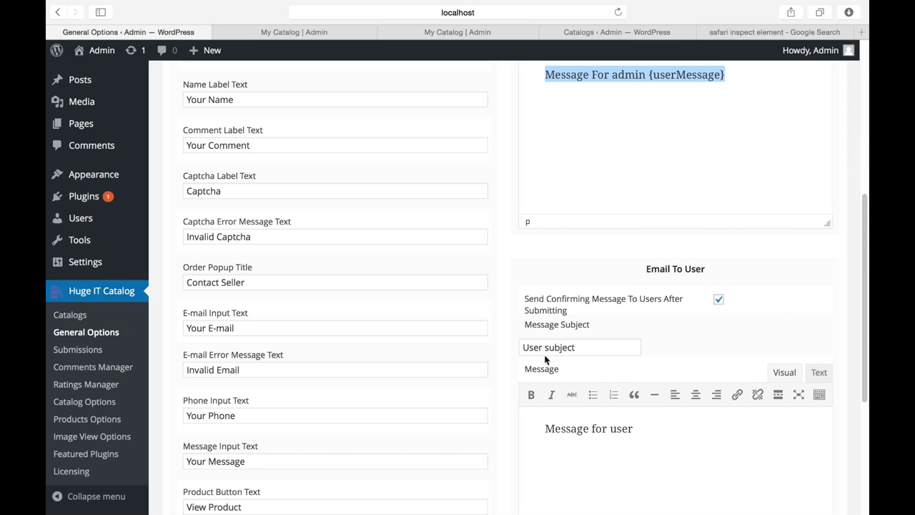
pyautogui.click(613, 346)
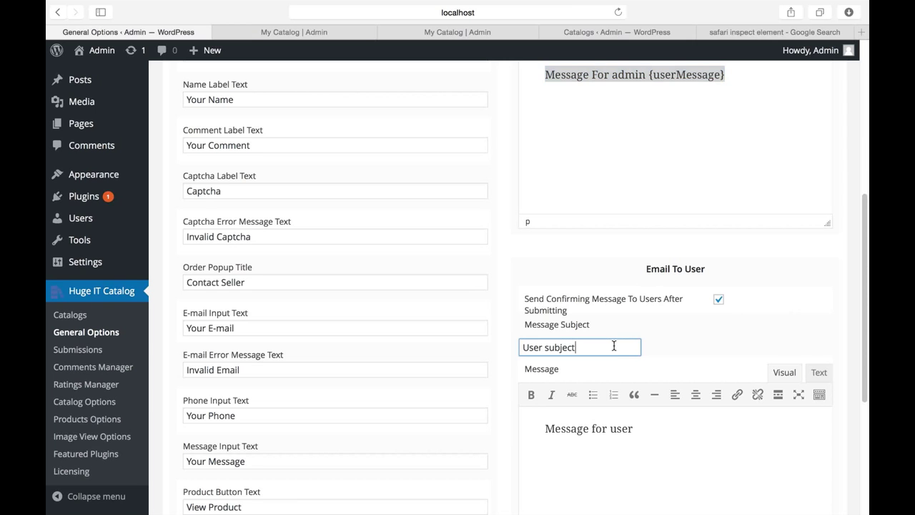
pyautogui.click(547, 422)
pyautogui.scroll(3, 536, 420)
pyautogui.scroll(-2, 534, 421)
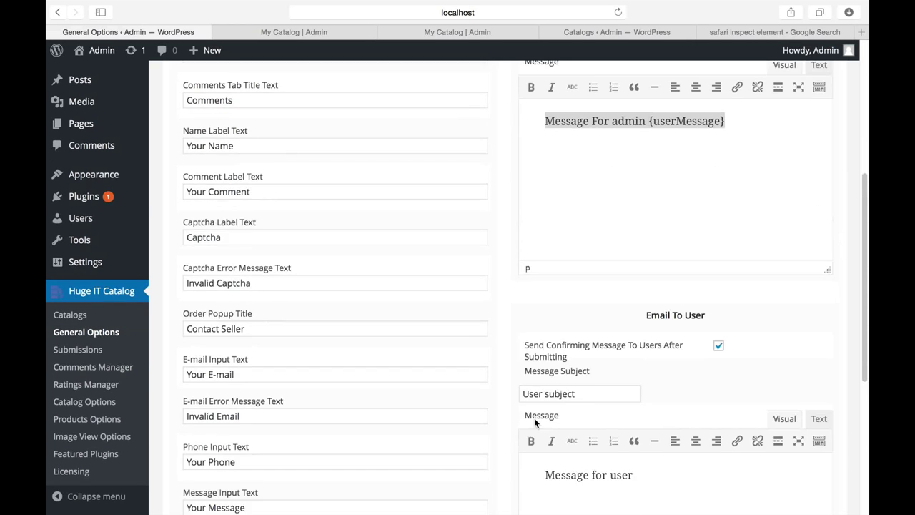
pyautogui.scroll(-5, 535, 422)
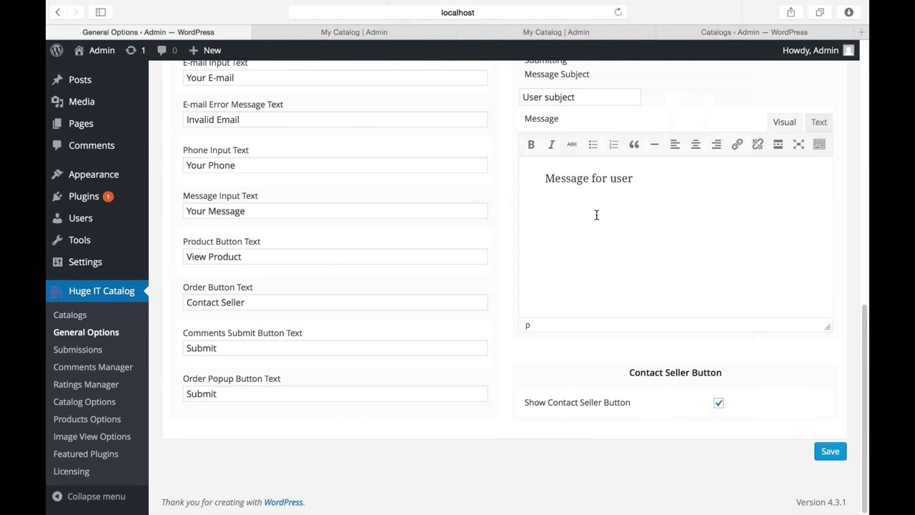
pyautogui.hotkey('ctrl', 'Tab')
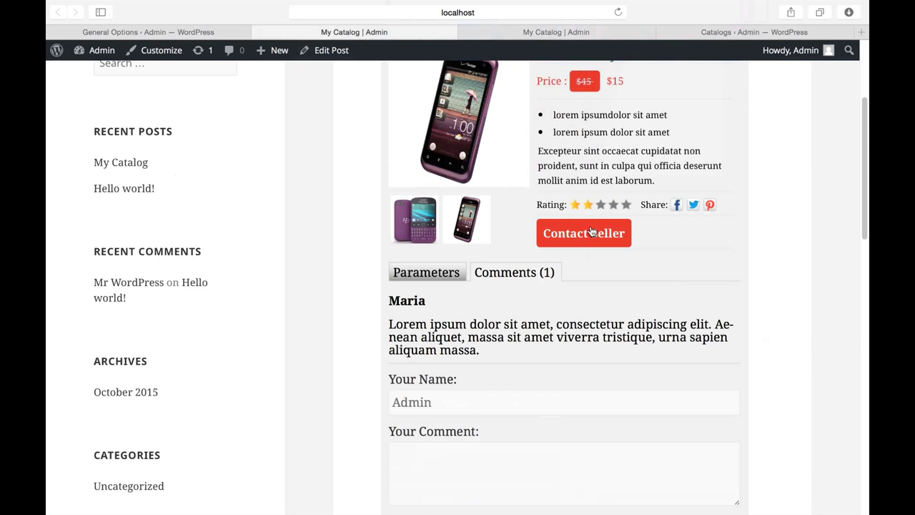
pyautogui.click(151, 33)
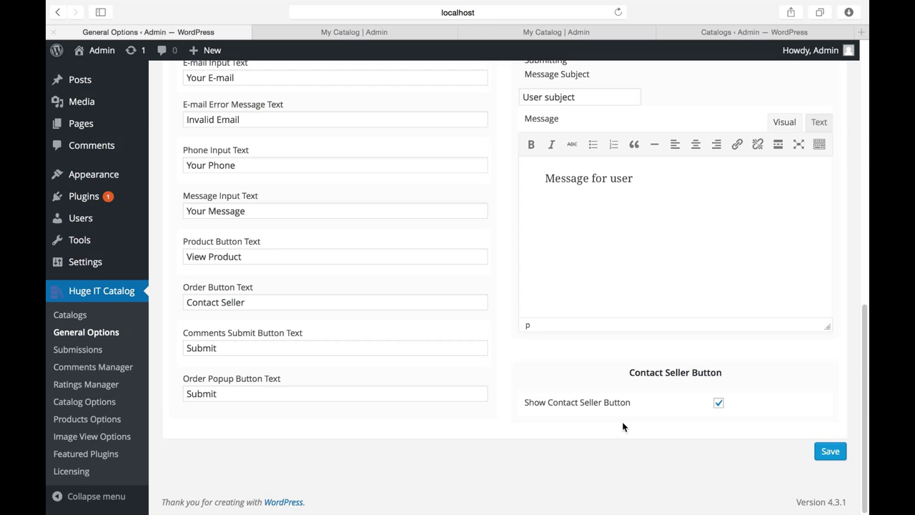
# Check the empty catalog Submissions list, then open the Comments Manager
pyautogui.click(80, 354)
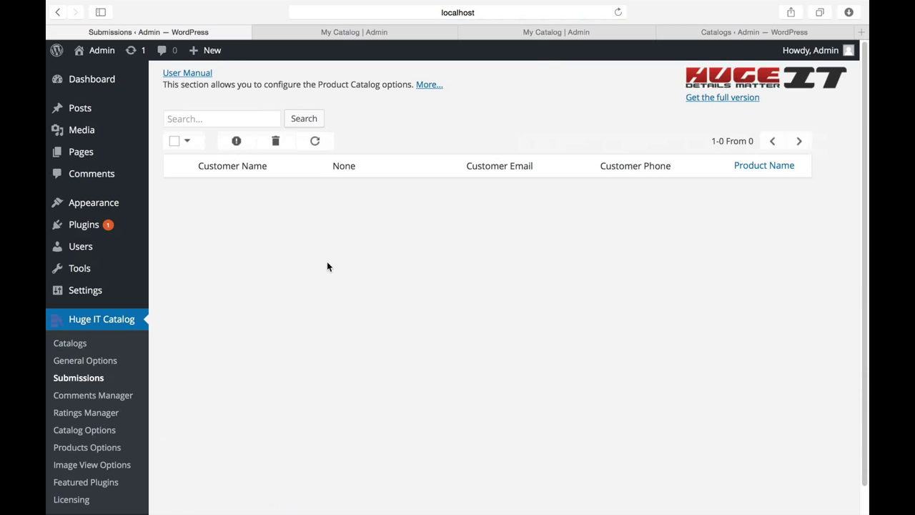
pyautogui.scroll(-1, 327, 260)
pyautogui.scroll(-2, 329, 250)
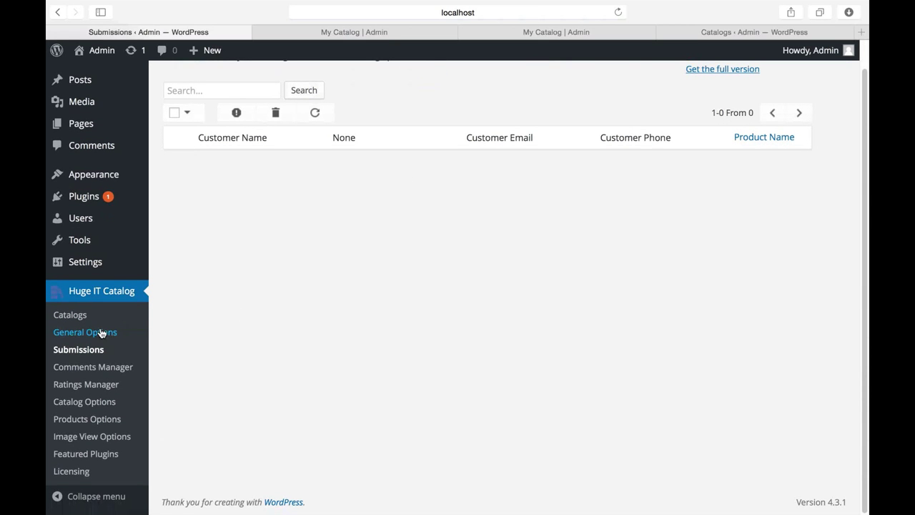
pyautogui.click(85, 367)
# Open the first comment's inline edit box and select its full Lorem Ipsum text
pyautogui.scroll(-3, 85, 366)
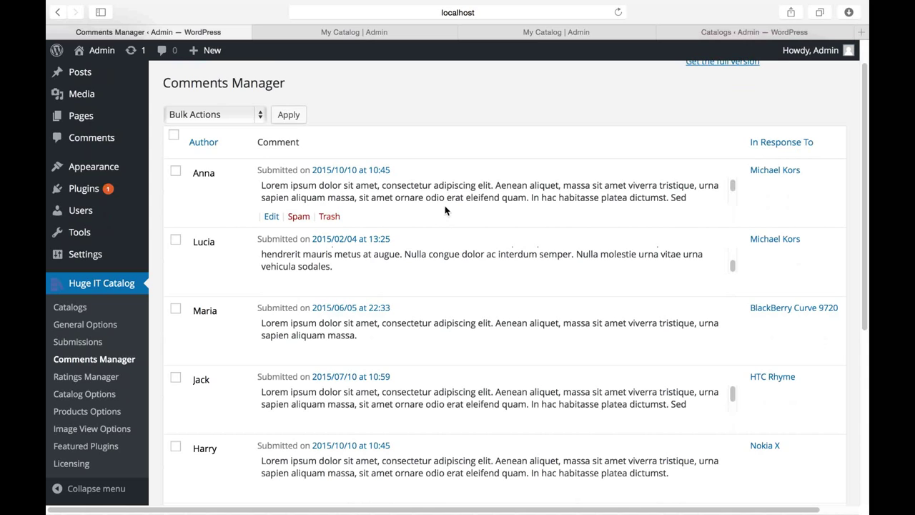
pyautogui.scroll(-3, 455, 284)
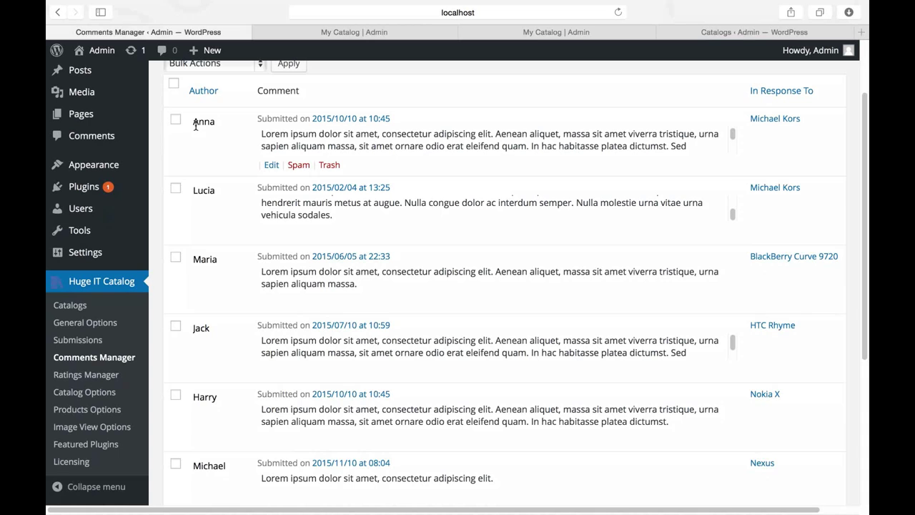
pyautogui.click(456, 144)
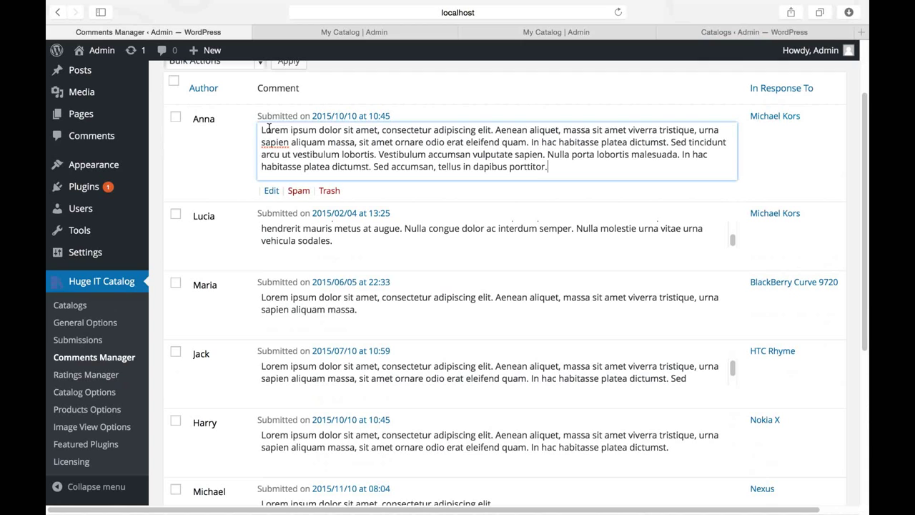
pyautogui.moveTo(260, 129); pyautogui.dragTo(565, 197)
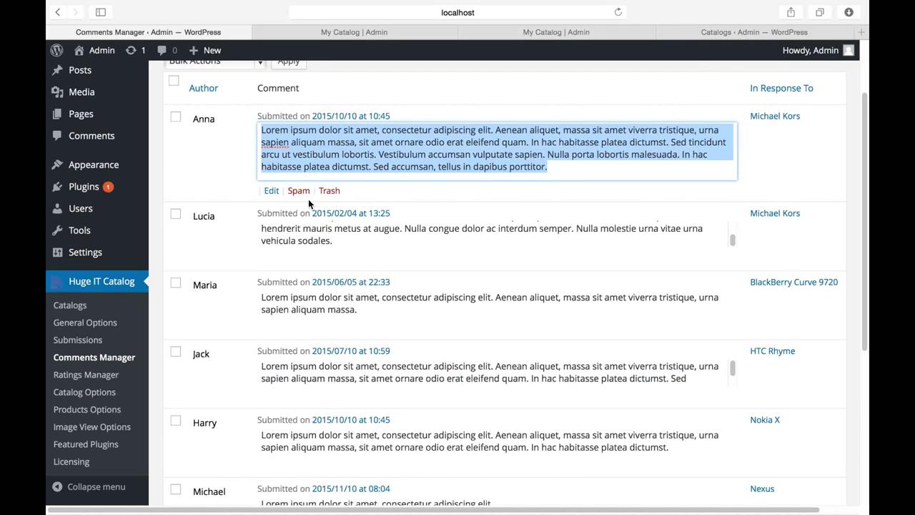
pyautogui.scroll(-3, 614, 250)
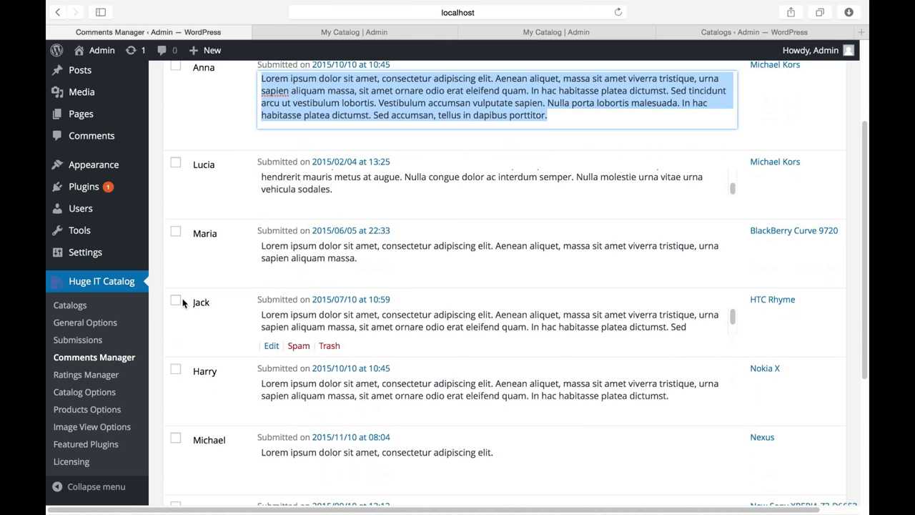
# In the Ratings Manager, keep the Michael Kors rating's author IP at 127.0.0.9, then go to Catalogs
pyautogui.click(90, 375)
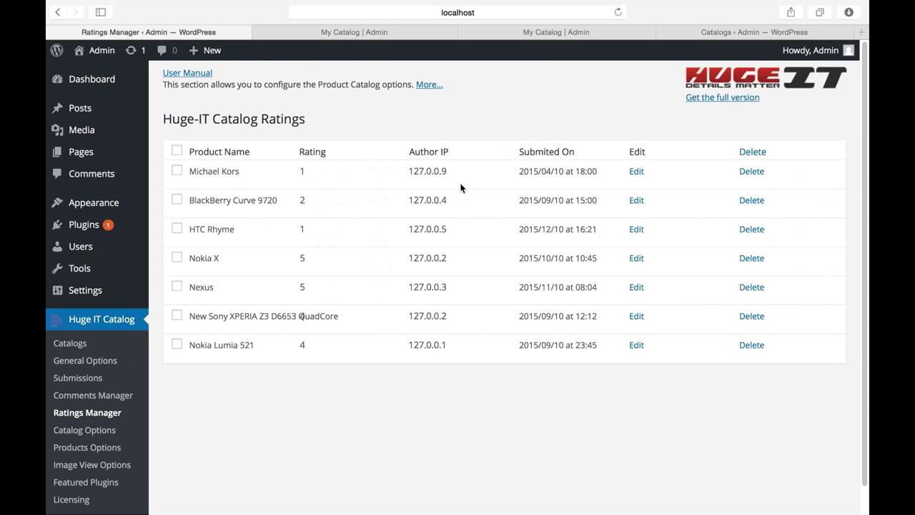
pyautogui.click(406, 169)
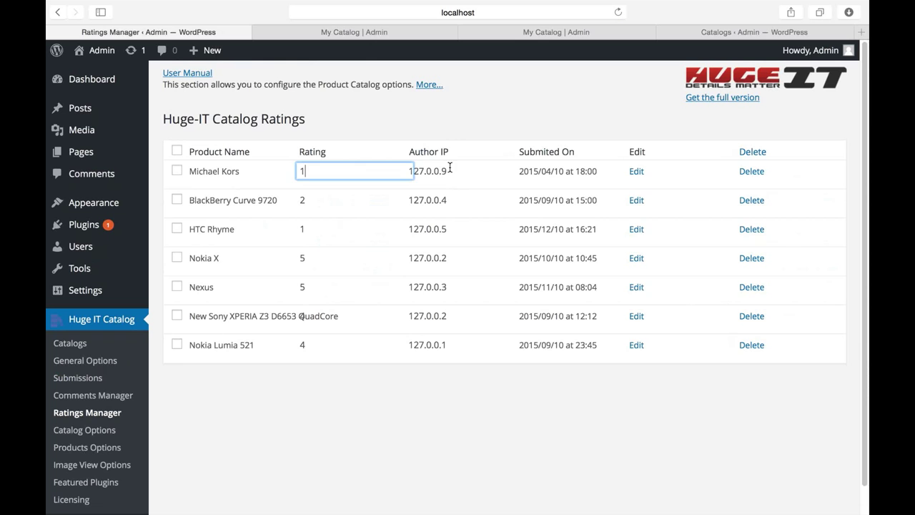
pyautogui.click(450, 170)
pyautogui.tripleClick(451, 170)
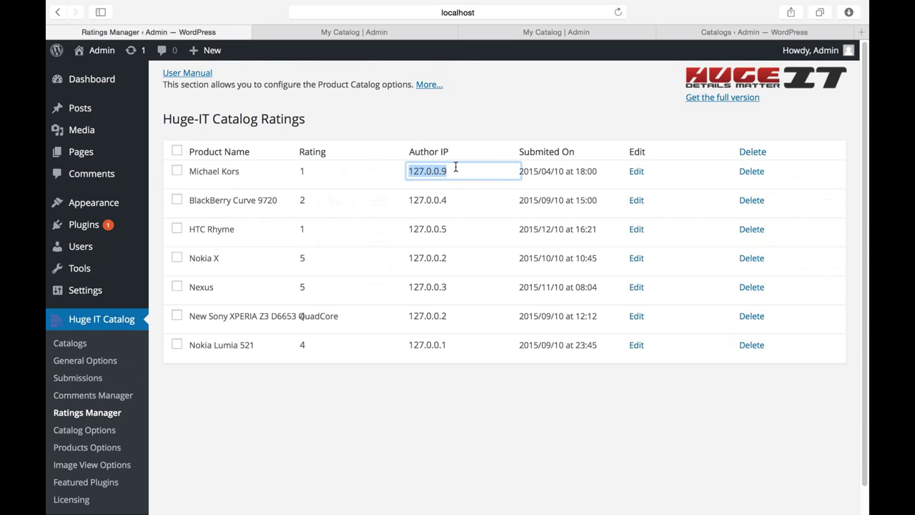
pyautogui.press('Return')
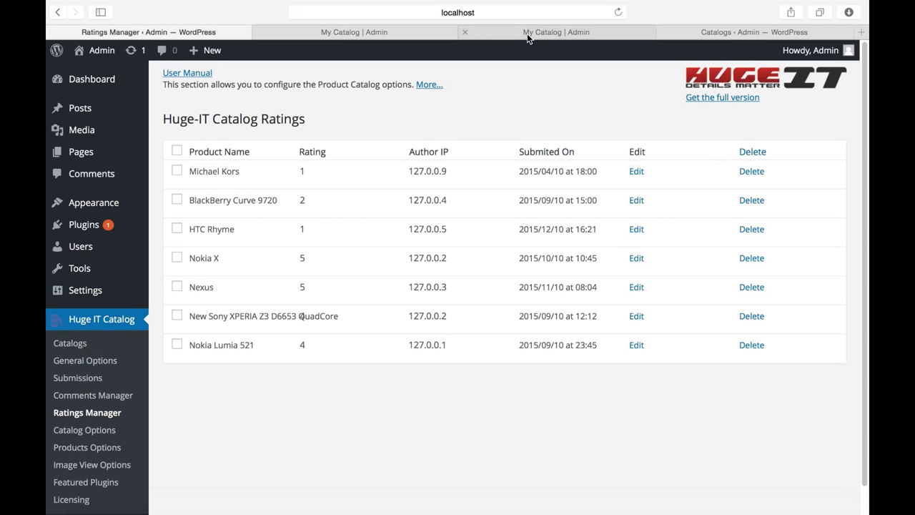
pyautogui.click(78, 346)
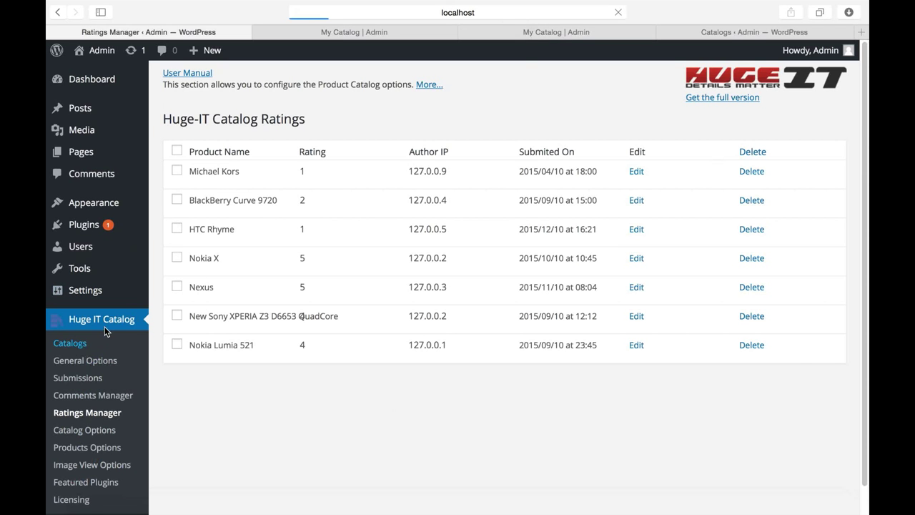
# Give the Smartphones catalog the Blocks Toggle Up/Down view, save it, and view My Catalog
pyautogui.click(285, 198)
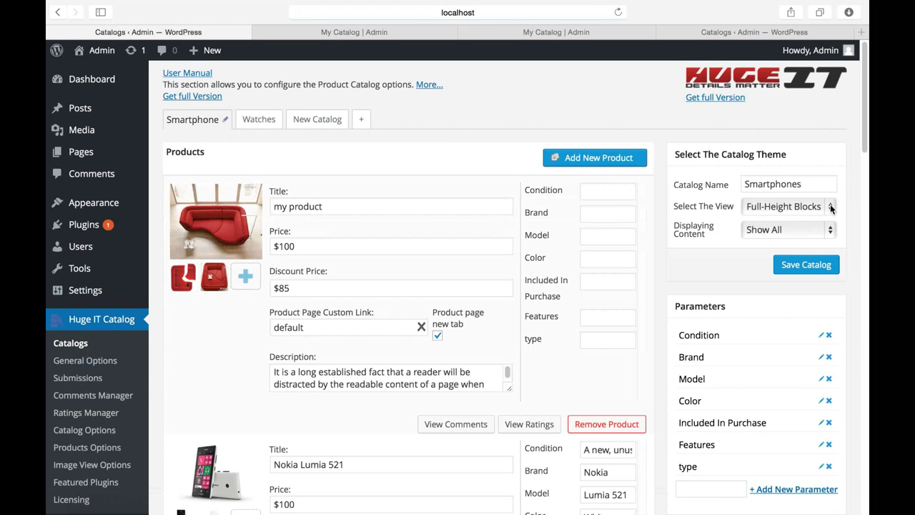
pyautogui.click(830, 207)
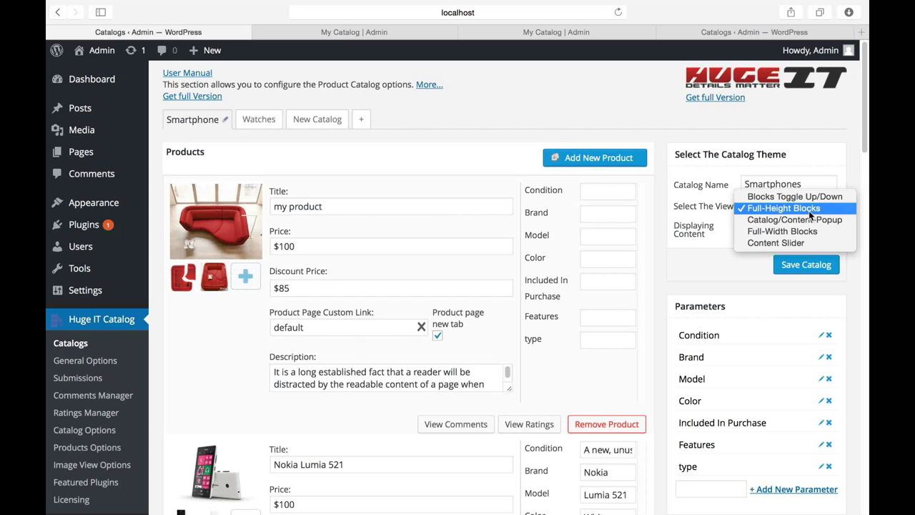
pyautogui.click(526, 33)
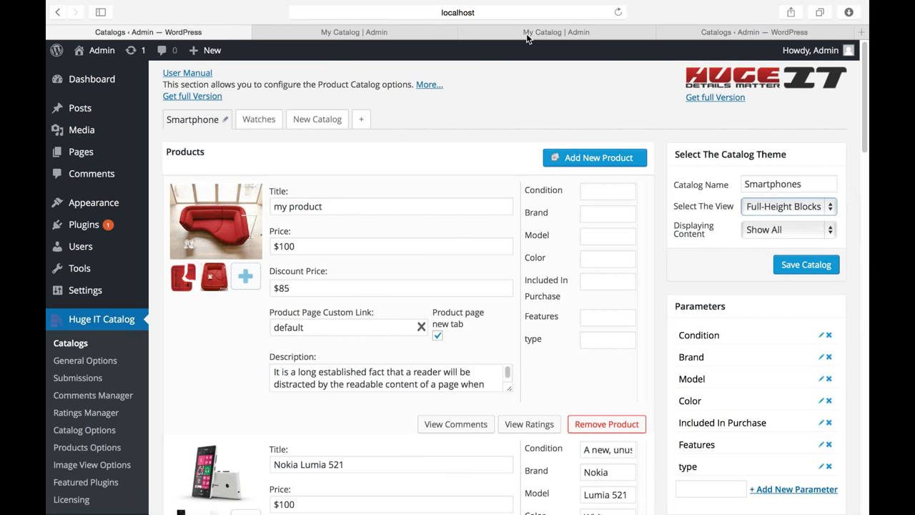
pyautogui.click(526, 33)
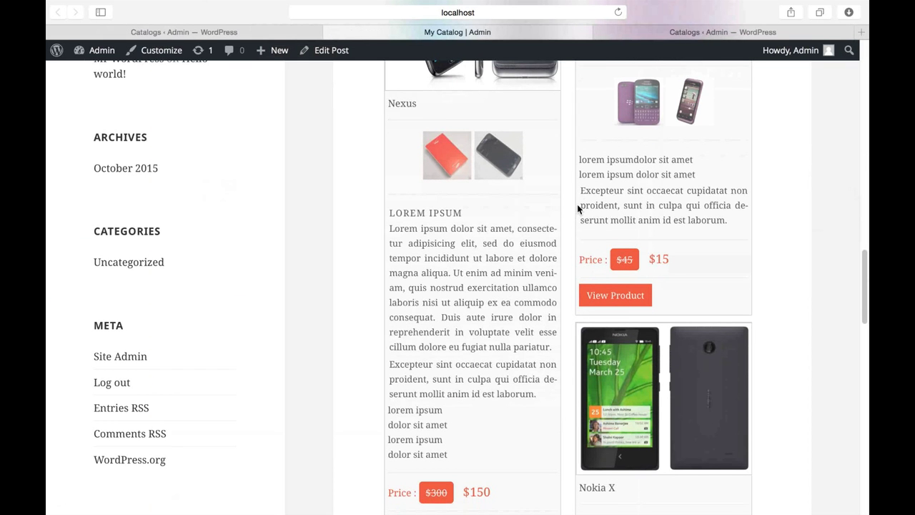
pyautogui.click(191, 34)
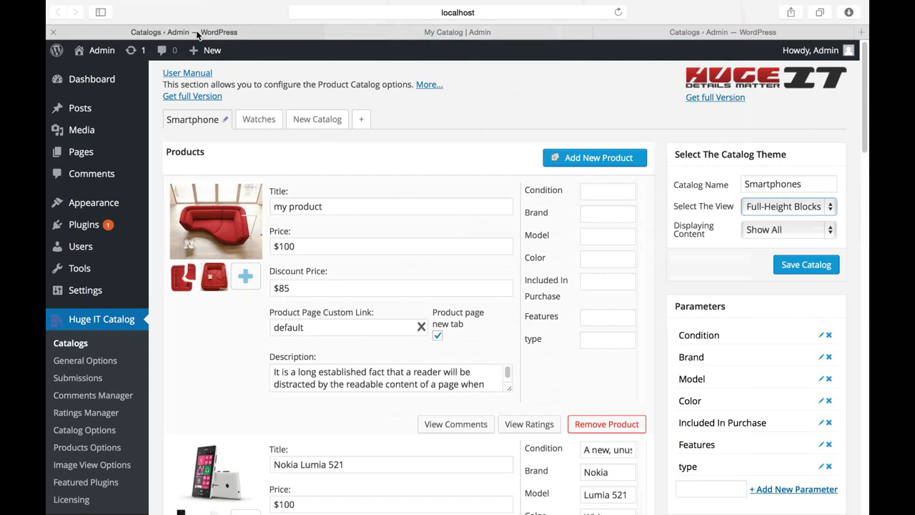
pyautogui.click(810, 213)
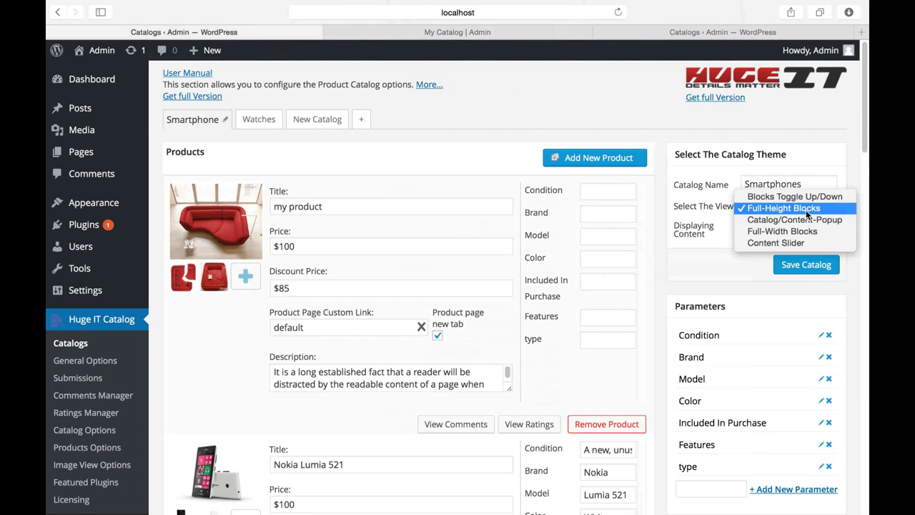
pyautogui.click(803, 198)
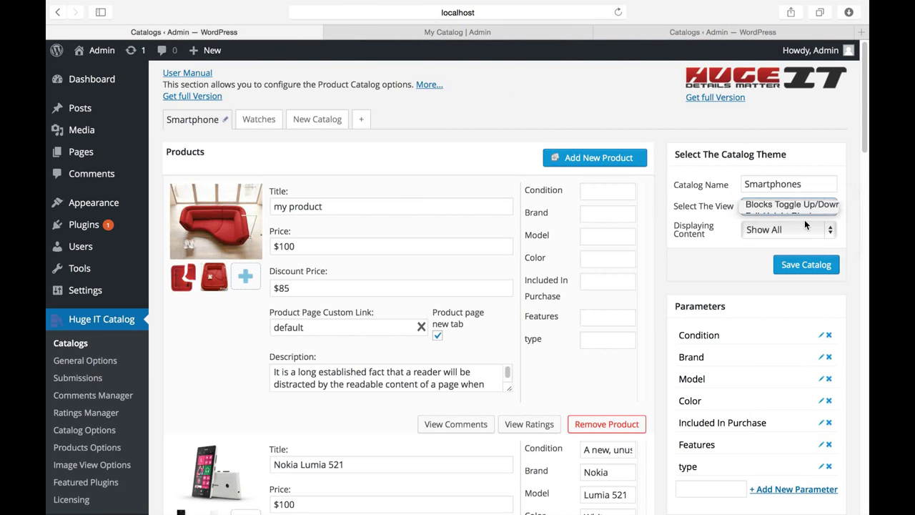
pyautogui.click(806, 266)
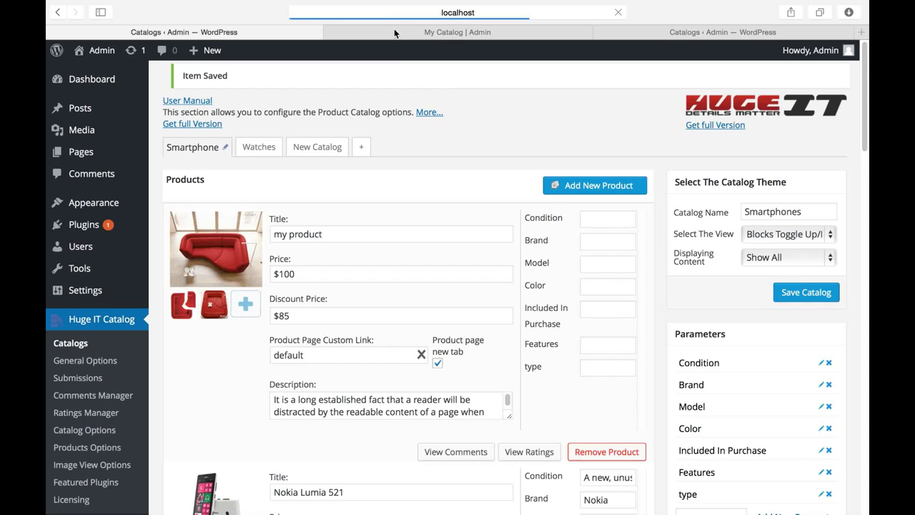
pyautogui.hotkey('ctrl', 'Tab')
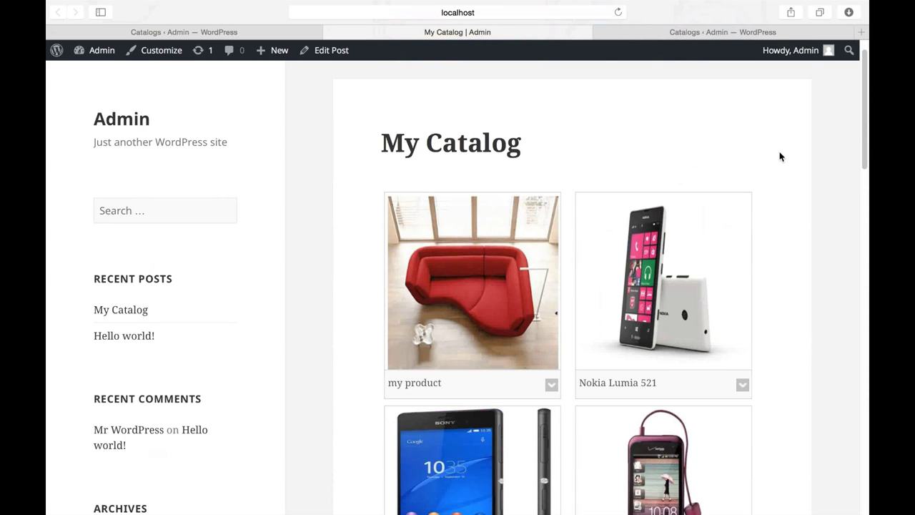
# Expand the details block of my product on the My Catalog page
pyautogui.scroll(-2, 781, 177)
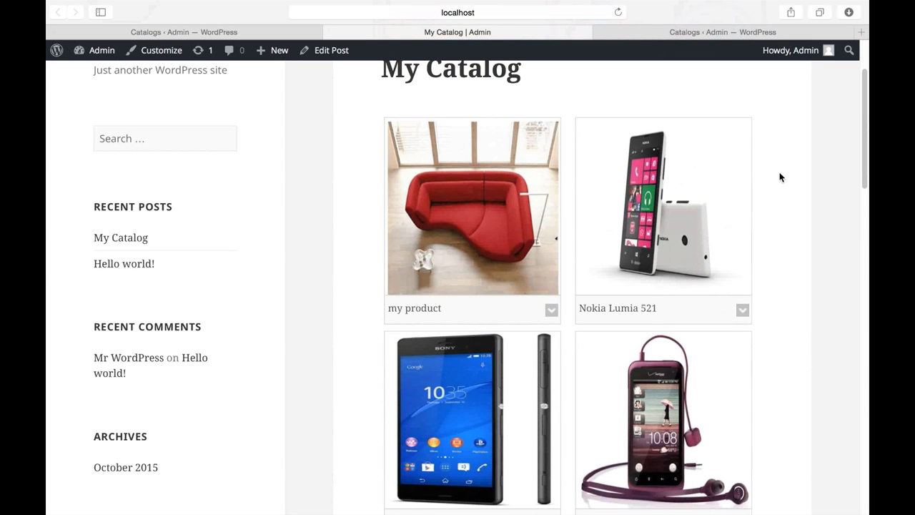
pyautogui.scroll(-7, 798, 215)
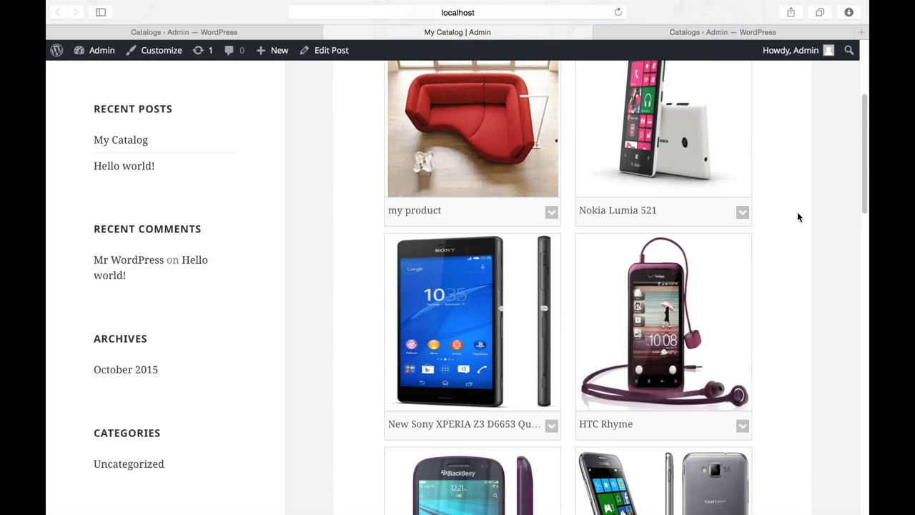
pyautogui.scroll(-3, 796, 214)
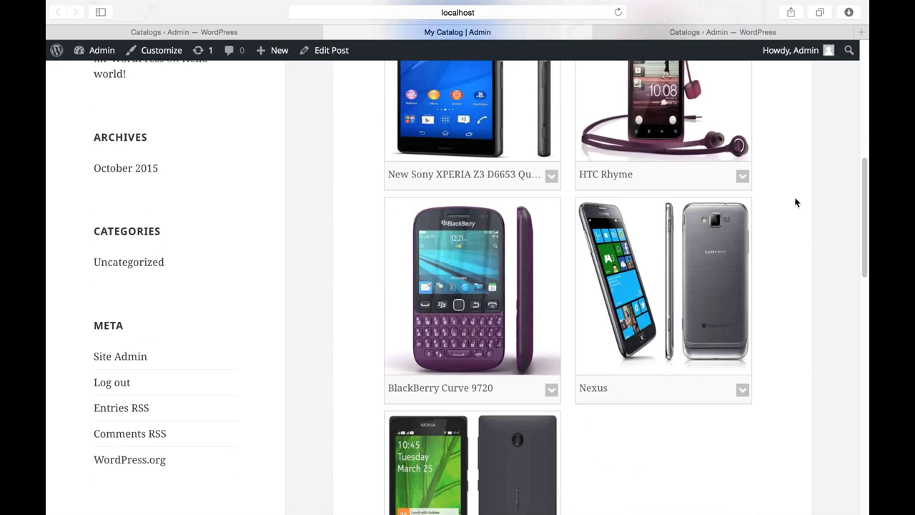
pyautogui.scroll(4, 794, 202)
pyautogui.scroll(5, 794, 196)
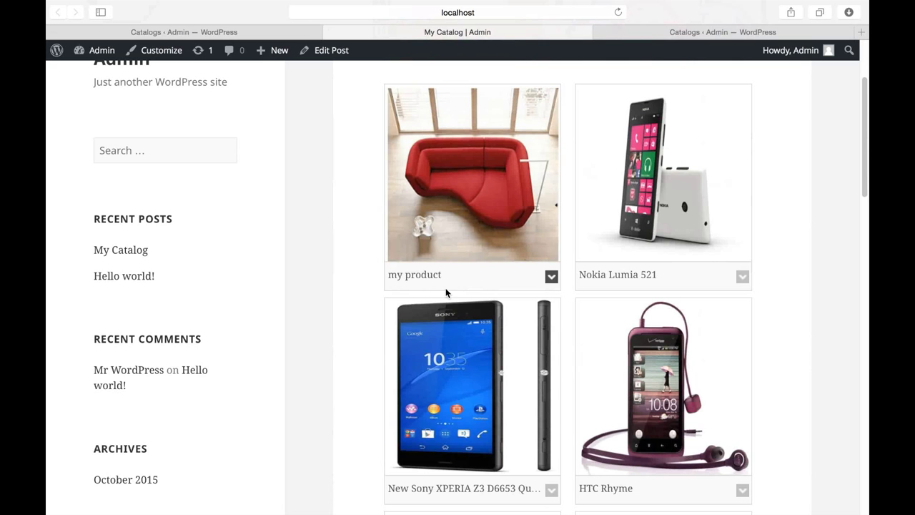
pyautogui.click(551, 278)
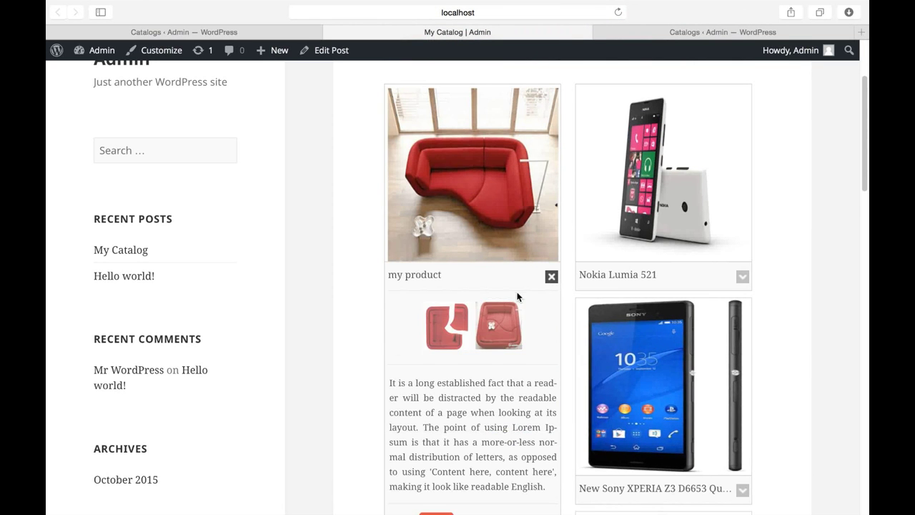
# Expand Nokia Lumia 521's details, then return to the Smartphones catalog editor
pyautogui.scroll(-2, 518, 296)
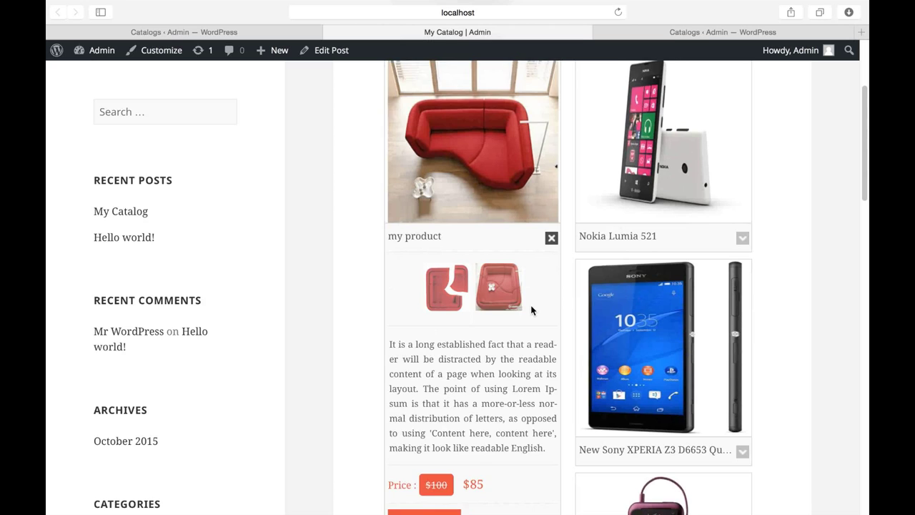
pyautogui.scroll(-2, 531, 301)
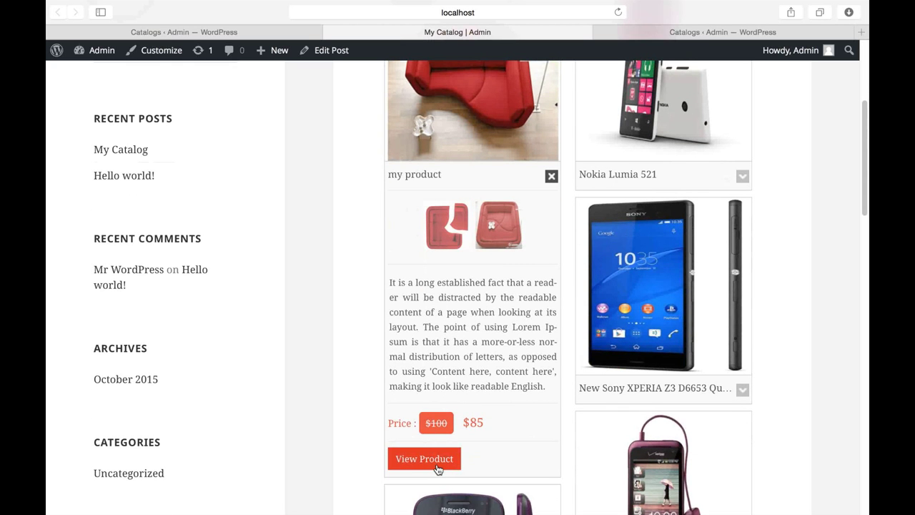
pyautogui.scroll(-10, 476, 336)
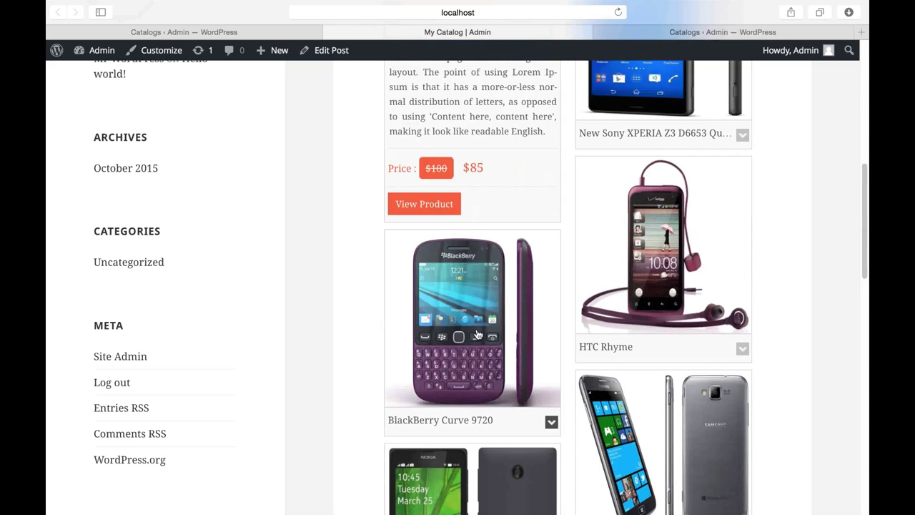
pyautogui.scroll(10, 477, 328)
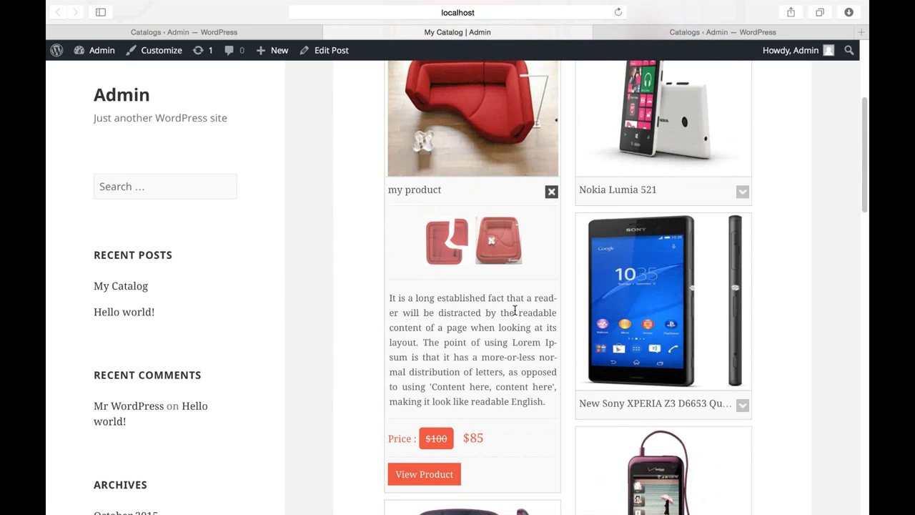
pyautogui.click(742, 192)
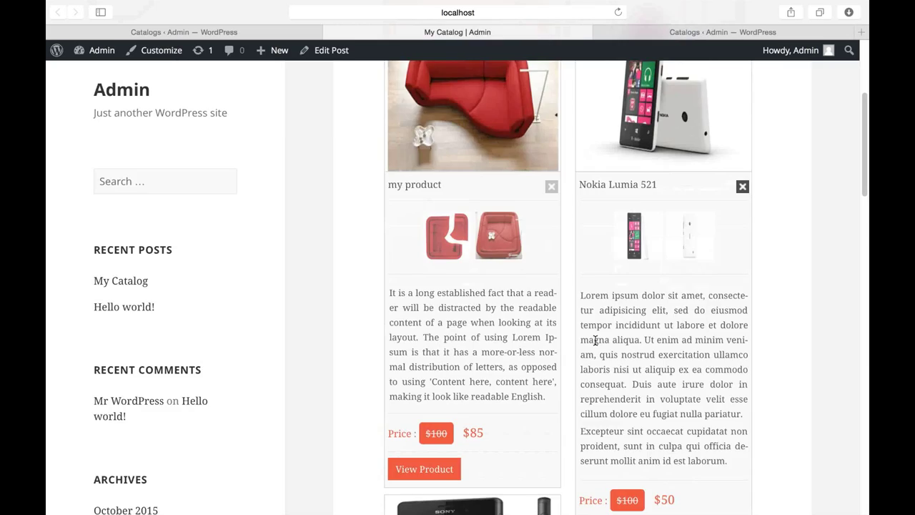
pyautogui.click(170, 32)
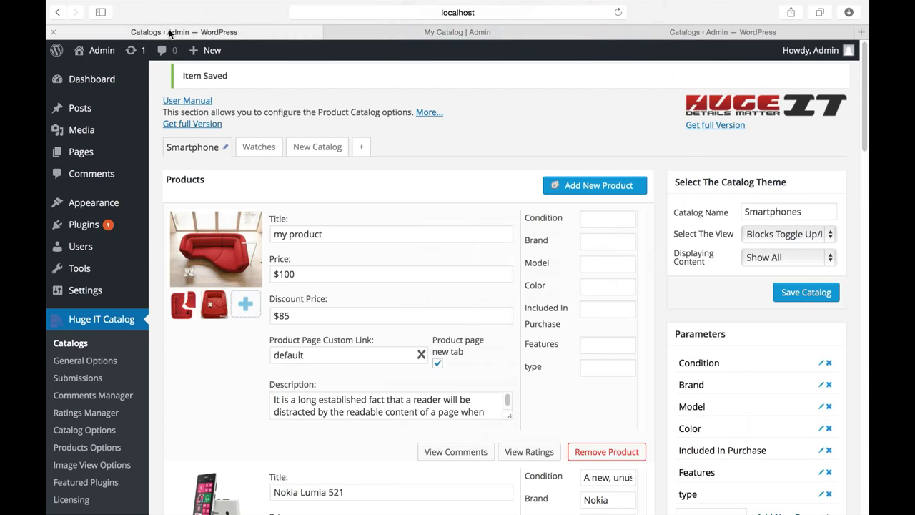
# Save the Smartphones catalog with the Catalog/Content-Popup view and reload My Catalog to see the tiles
pyautogui.click(833, 238)
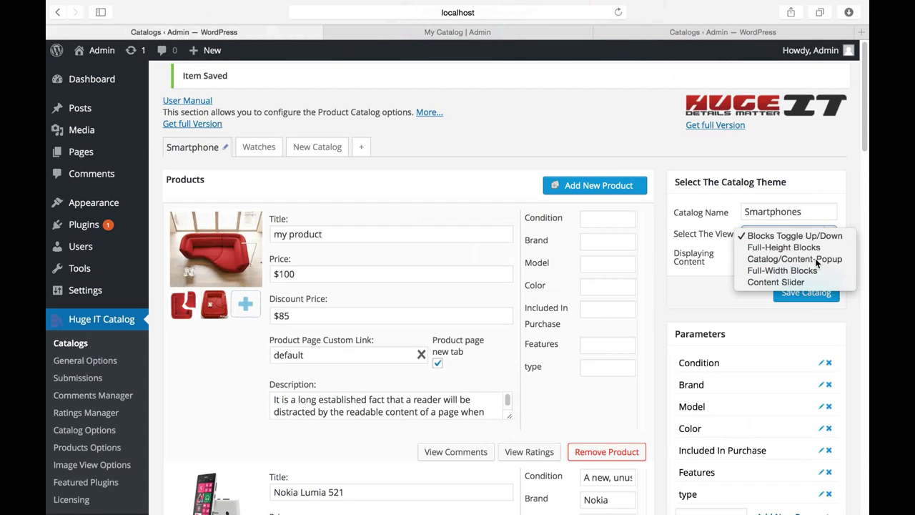
pyautogui.click(816, 260)
pyautogui.click(815, 293)
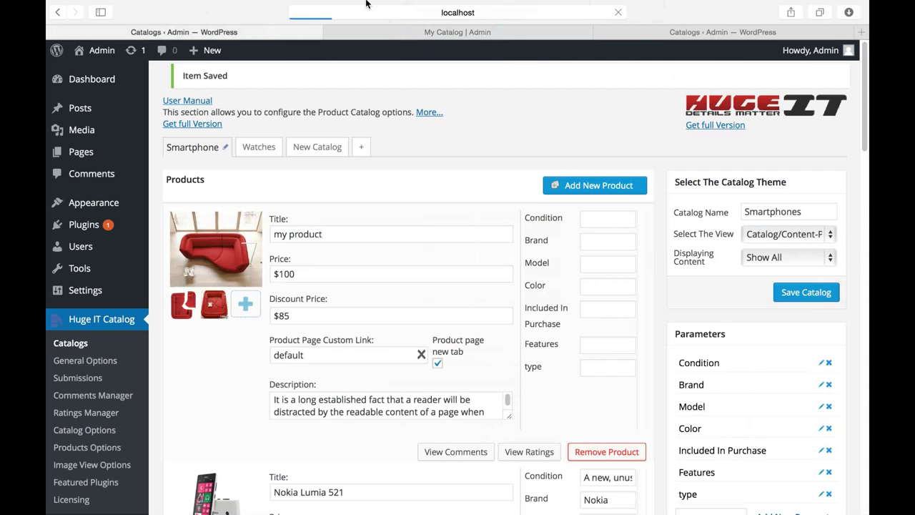
pyautogui.click(428, 32)
pyautogui.click(618, 12)
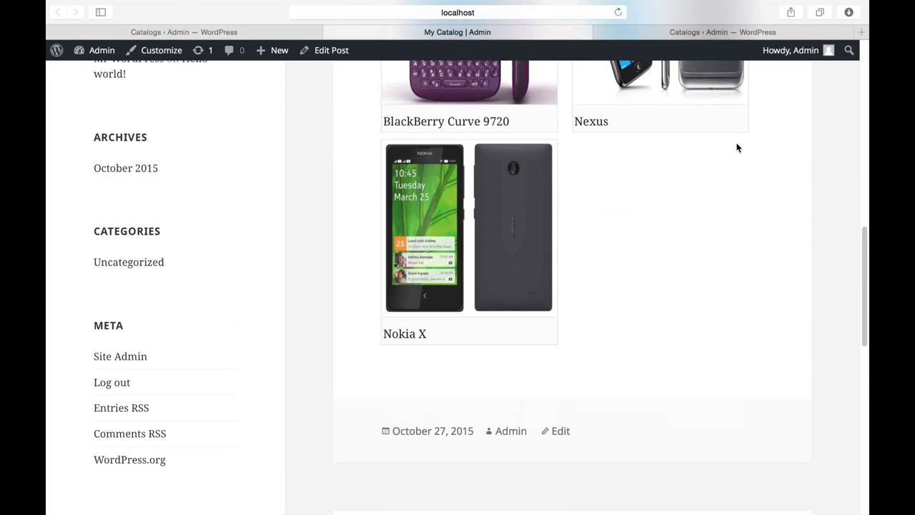
# Open the sofa product's quick-view popup and browse its second and third pictures
pyautogui.scroll(-2, 738, 148)
pyautogui.scroll(10, 737, 147)
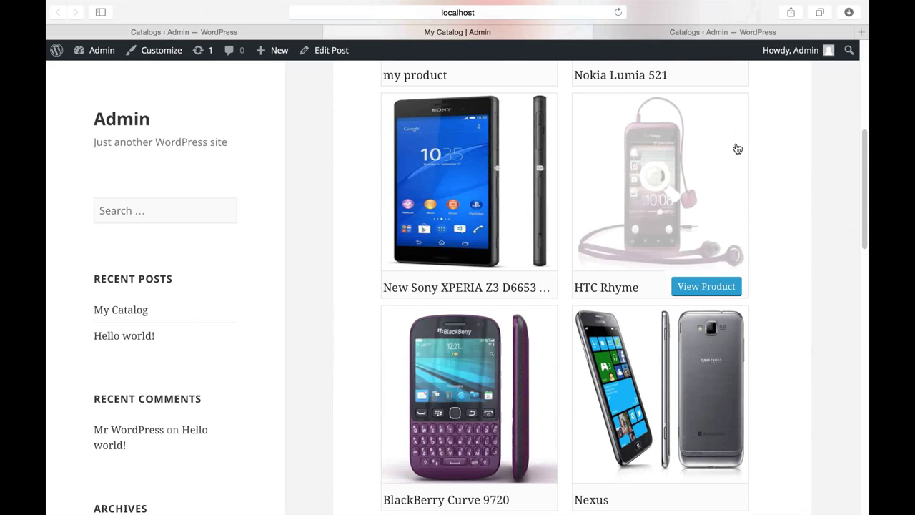
pyautogui.scroll(5, 801, 149)
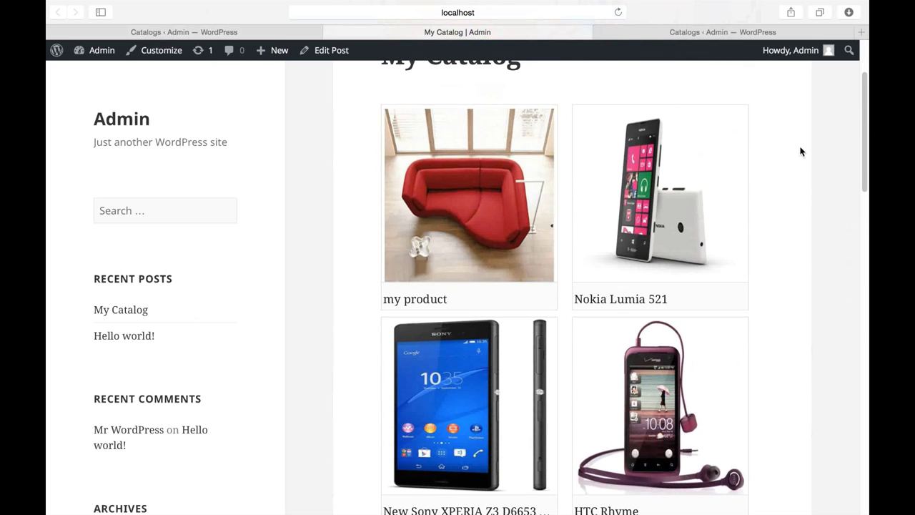
pyautogui.moveTo(465, 196)
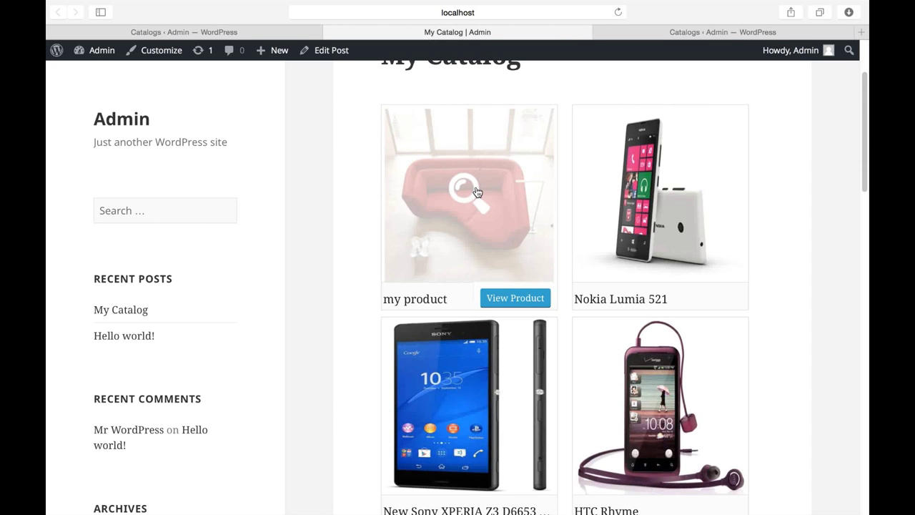
pyautogui.click(466, 197)
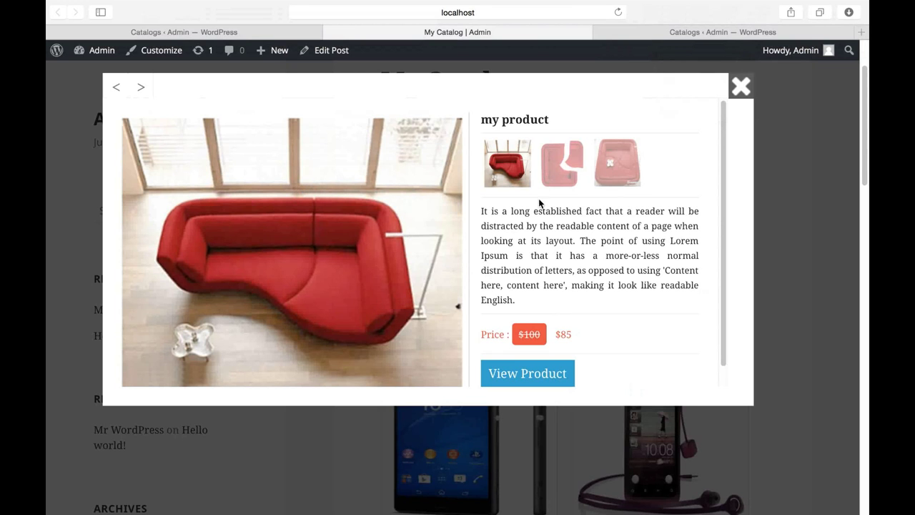
pyautogui.click(571, 176)
pyautogui.click(609, 173)
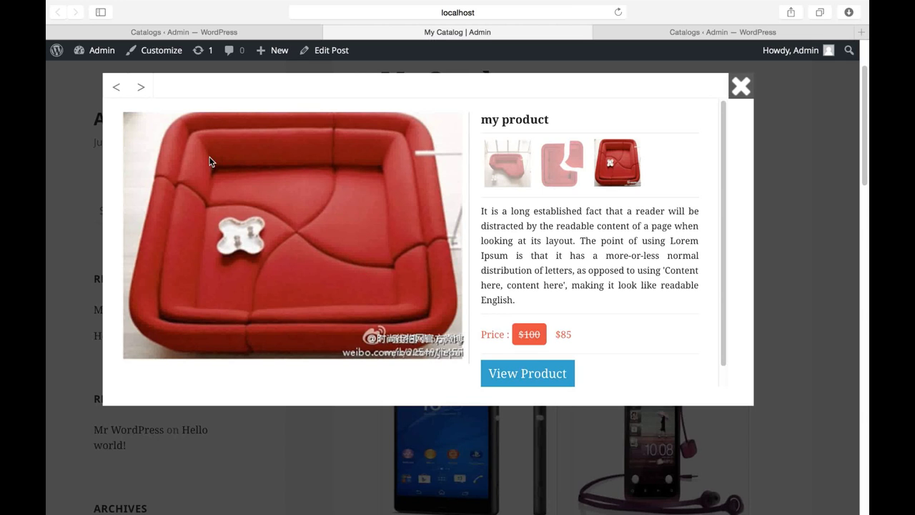
# Step through Nokia Lumia 521, Sony XPERIA Z3, HTC Rhyme, BlackBerry Curve 9720 and Nexus, then close the popup
pyautogui.click(141, 88)
pyautogui.click(140, 88)
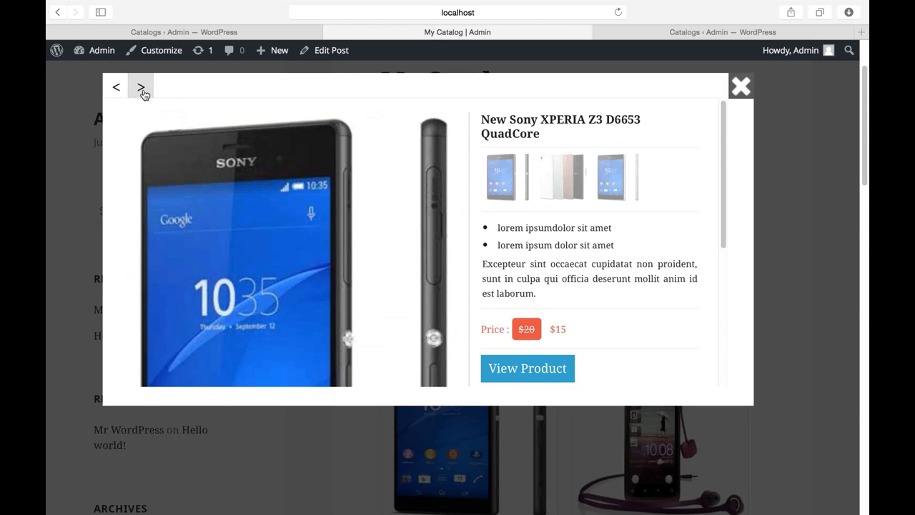
pyautogui.click(142, 92)
pyautogui.click(142, 91)
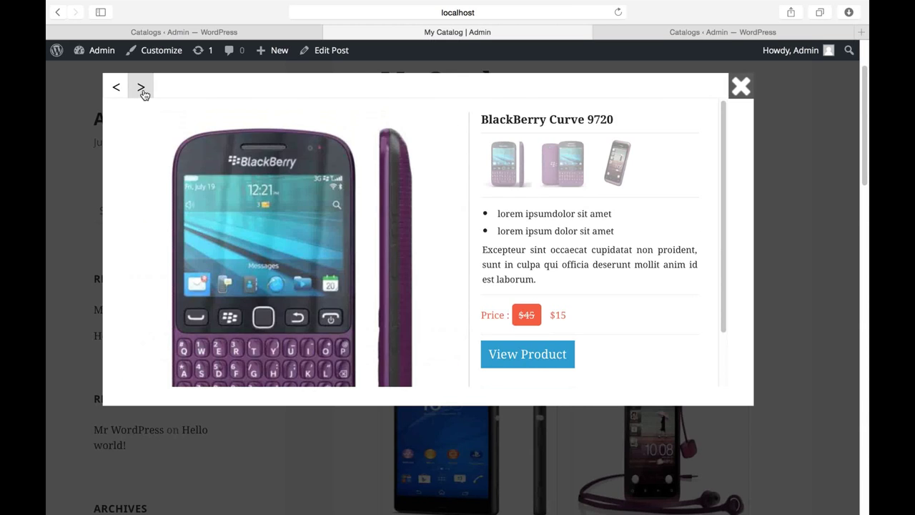
pyautogui.click(142, 91)
pyautogui.click(739, 86)
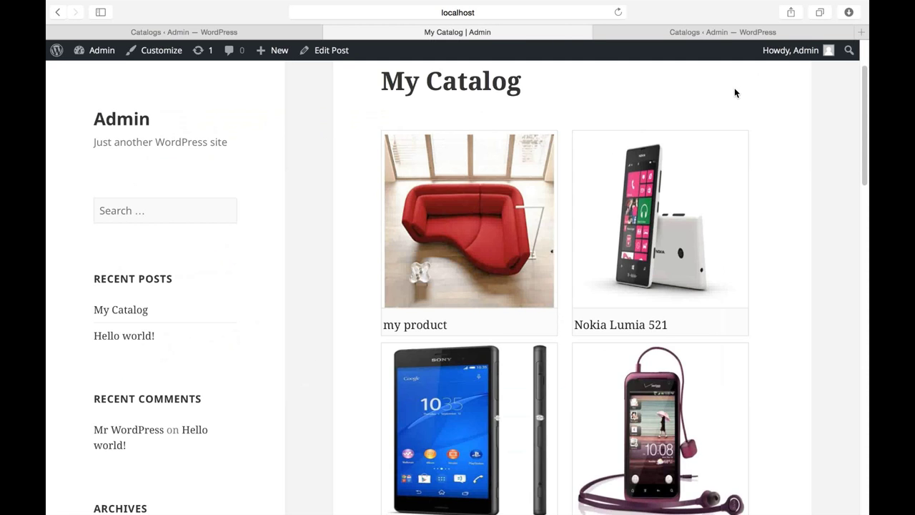
# Save the Smartphones catalog with the Full-Width Blocks view and view it on the My Catalog post
pyautogui.click(184, 32)
pyautogui.click(811, 240)
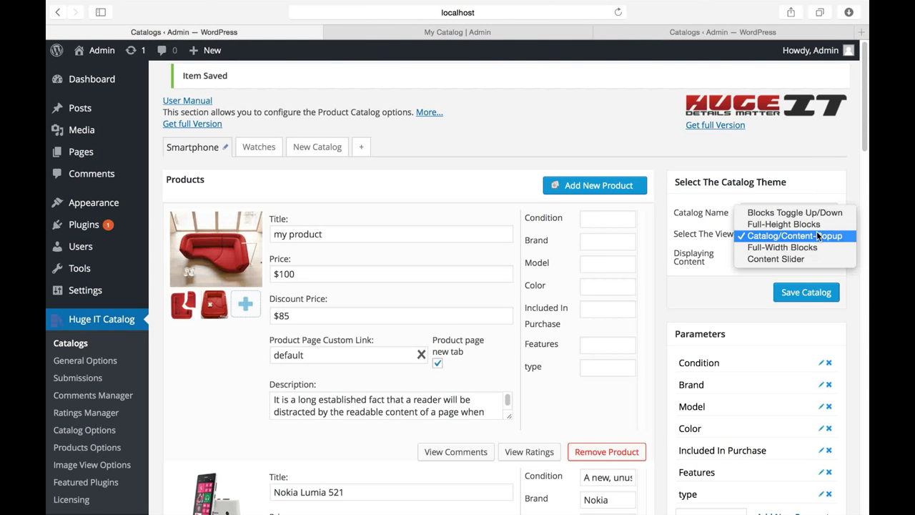
pyautogui.click(816, 247)
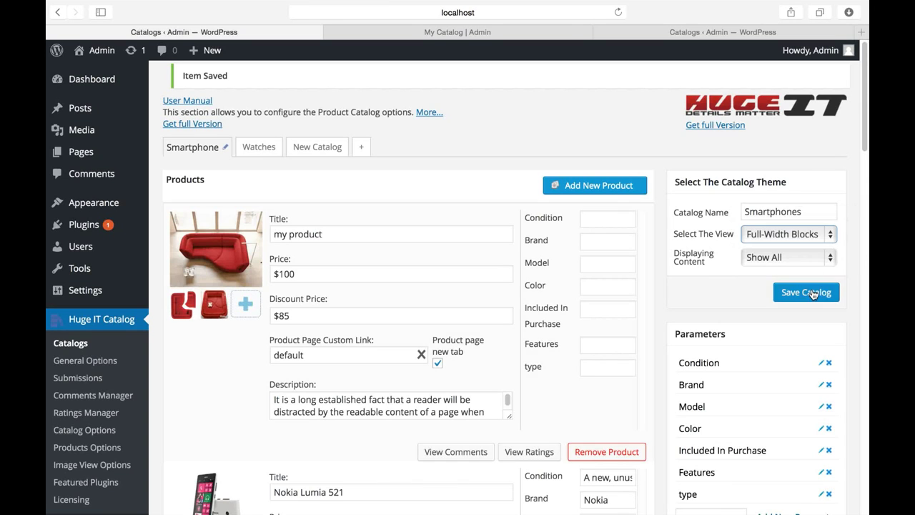
pyautogui.click(816, 292)
pyautogui.click(466, 36)
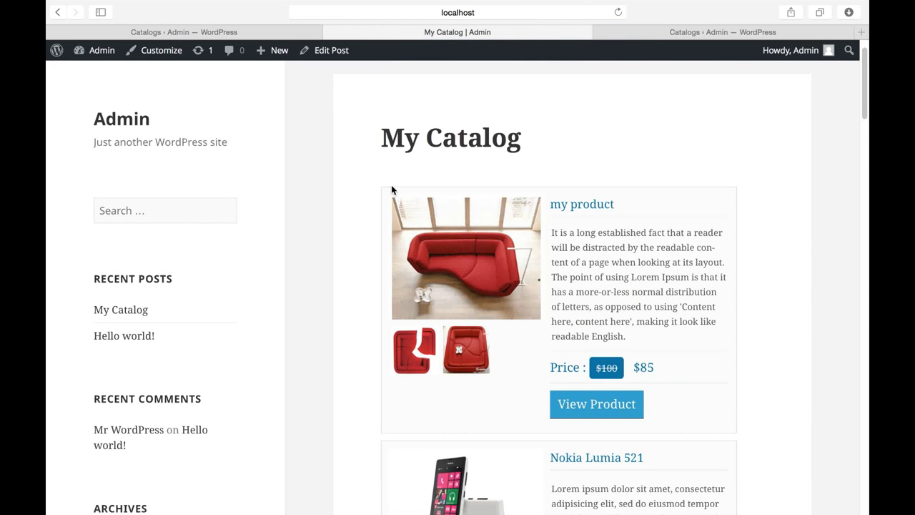
pyautogui.scroll(-2, 385, 193)
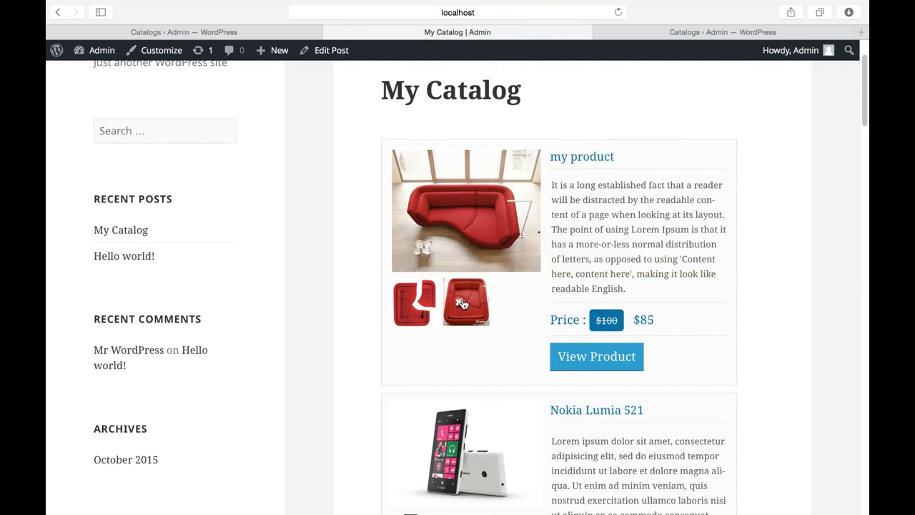
pyautogui.scroll(3, 422, 382)
pyautogui.click(422, 382)
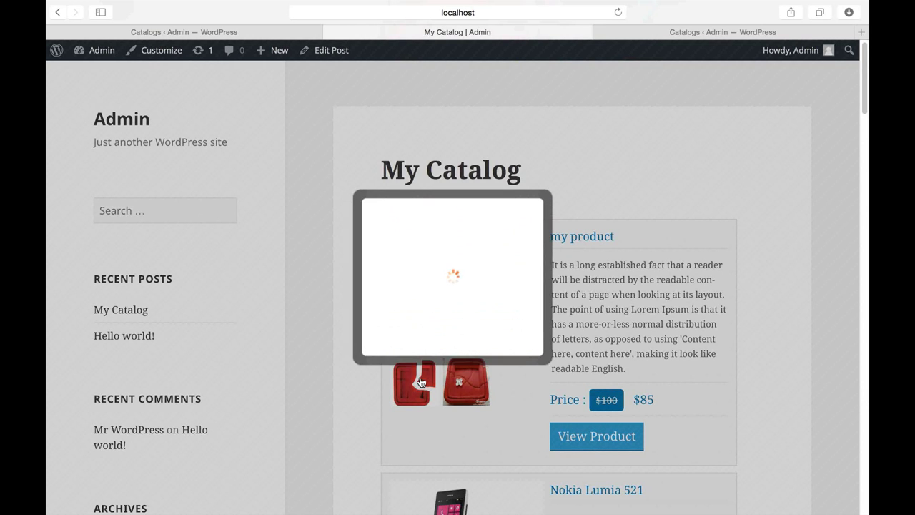
pyautogui.click(391, 353)
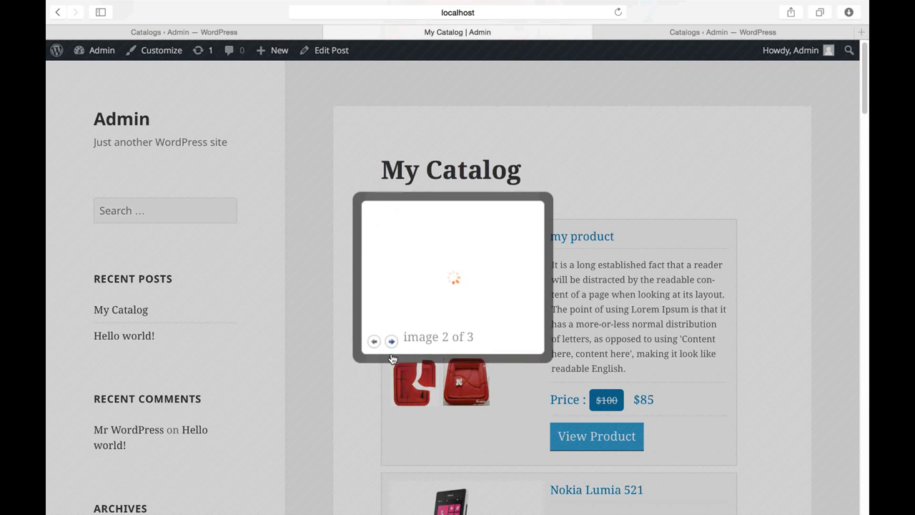
pyautogui.click(392, 341)
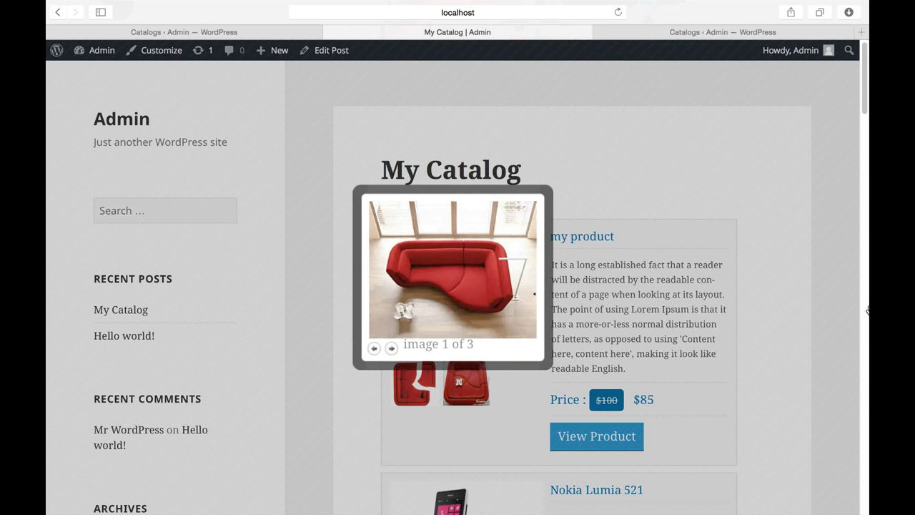
pyautogui.click(767, 224)
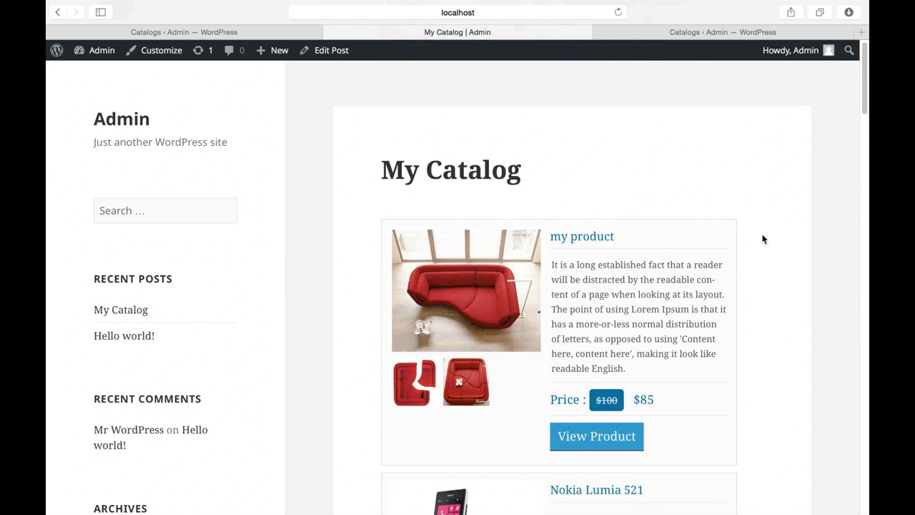
pyautogui.scroll(-5, 747, 287)
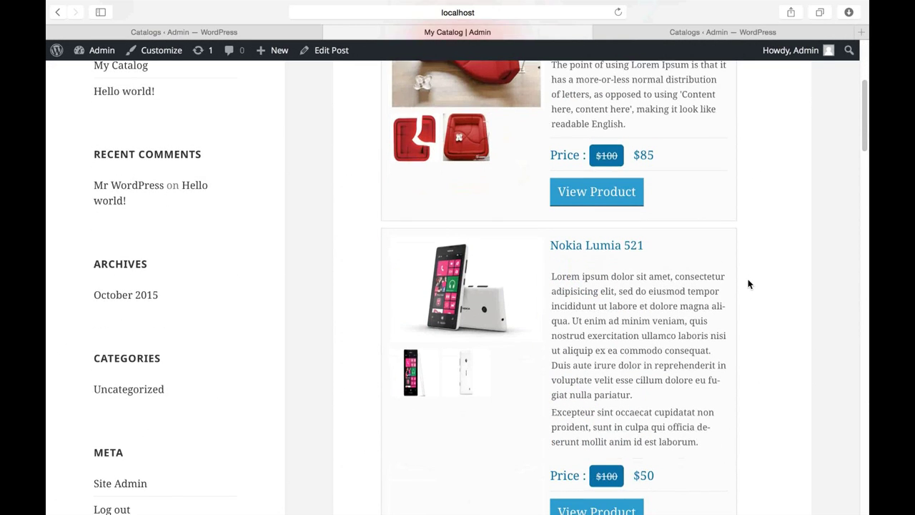
pyautogui.scroll(-2, 748, 284)
pyautogui.scroll(3, 653, 207)
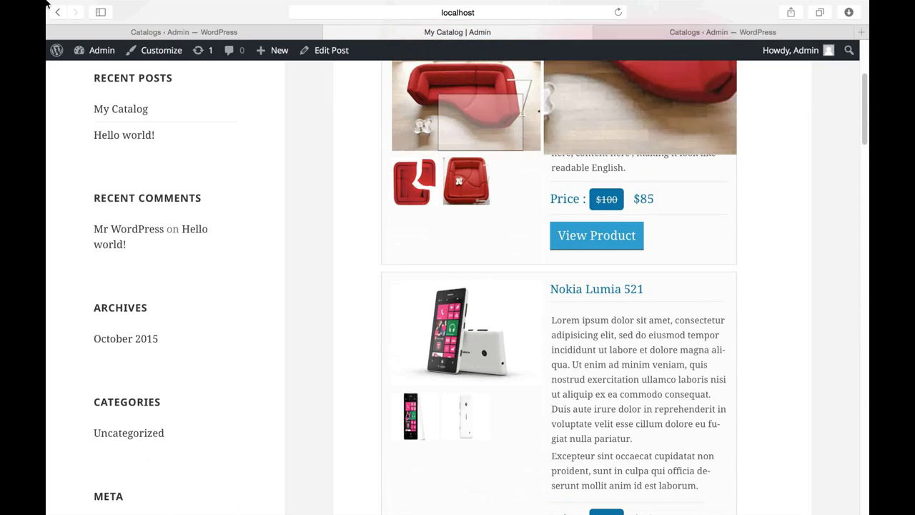
# Set the Smartphones catalog's view to Content Slider and save it
pyautogui.click(268, 32)
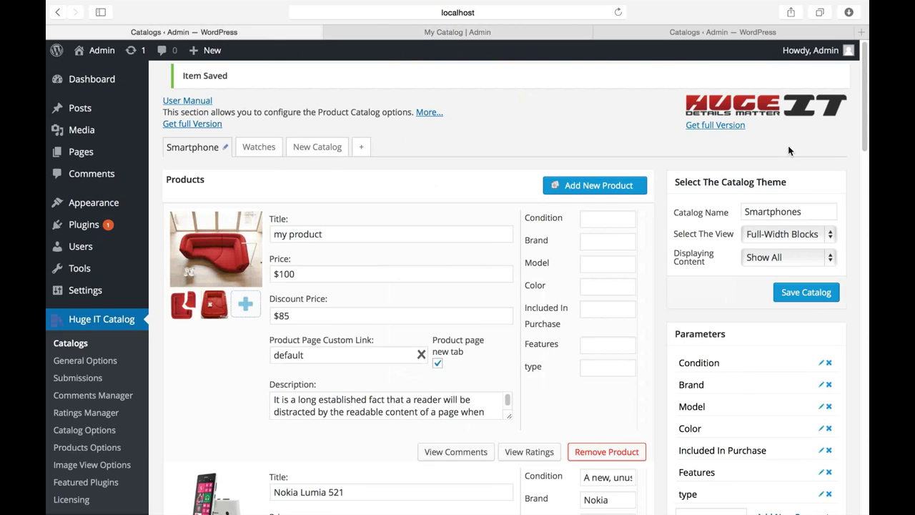
pyautogui.click(826, 235)
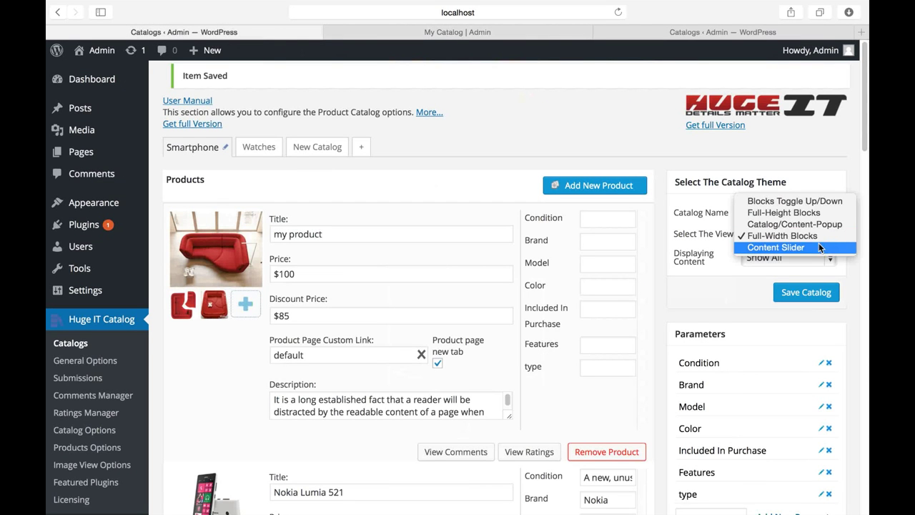
pyautogui.click(818, 244)
pyautogui.click(810, 270)
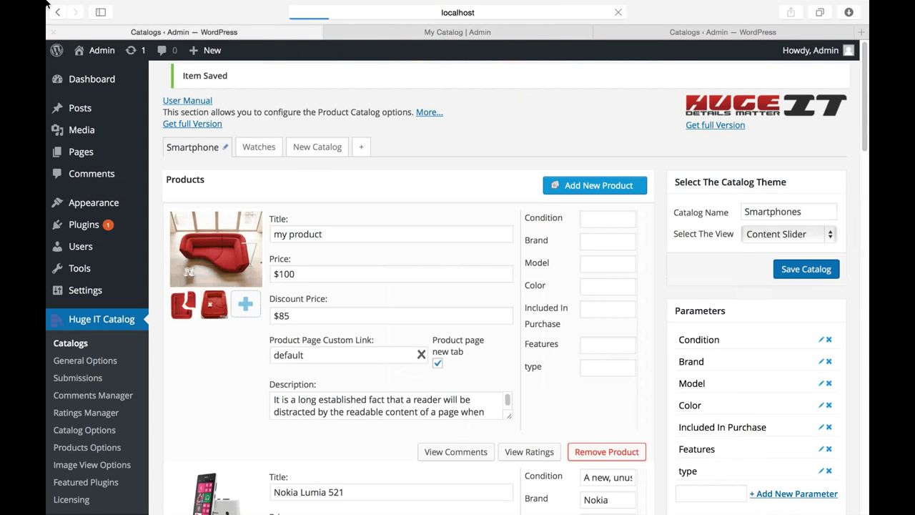
# Slide through the products on My Catalog: Nokia Lumia 521, Sony XPERIA Z3, HTC Rhyme, sofa, and back to Nokia Lumia 521
pyautogui.hotkey('ctrl', 'Tab')
pyautogui.scroll(3, 795, 154)
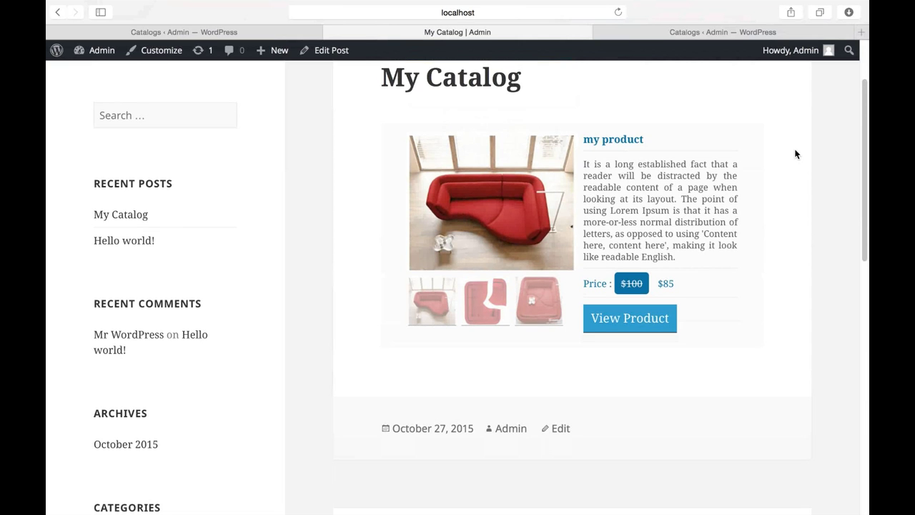
pyautogui.moveTo(743, 147)
pyautogui.click(751, 145)
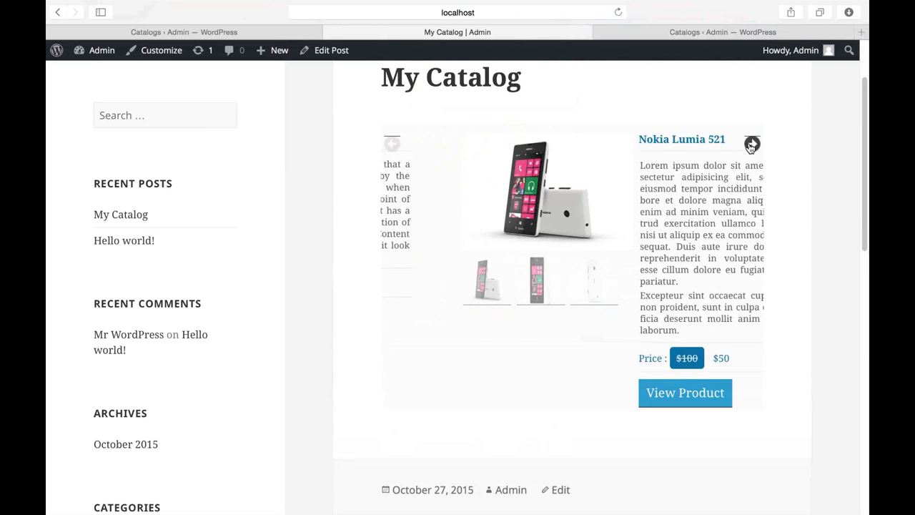
pyautogui.click(751, 145)
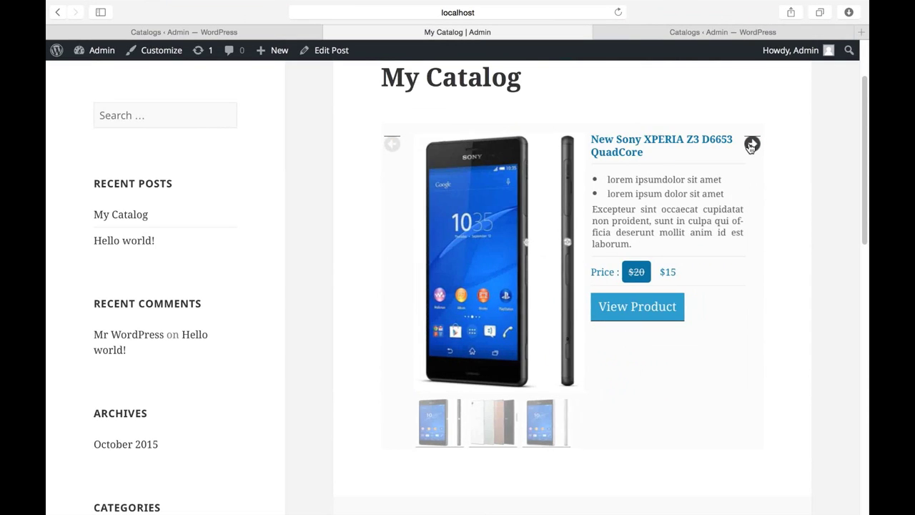
pyautogui.click(751, 145)
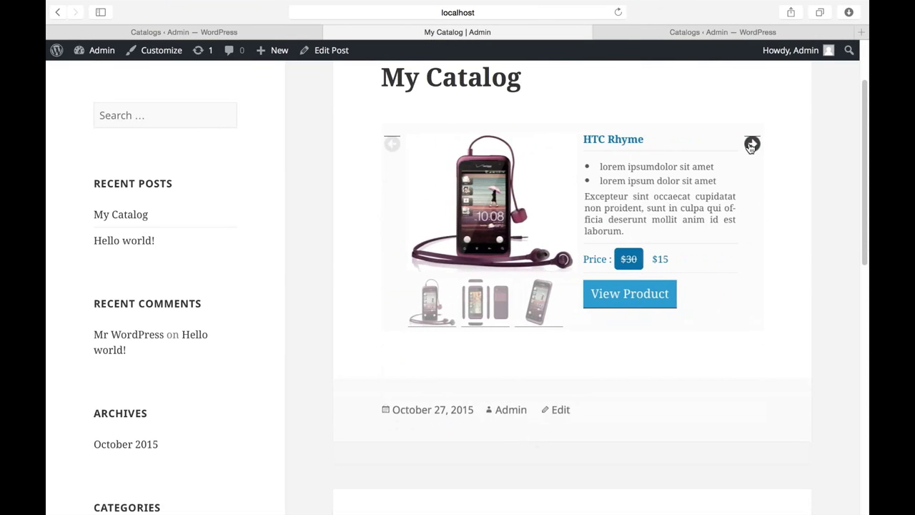
pyautogui.click(753, 147)
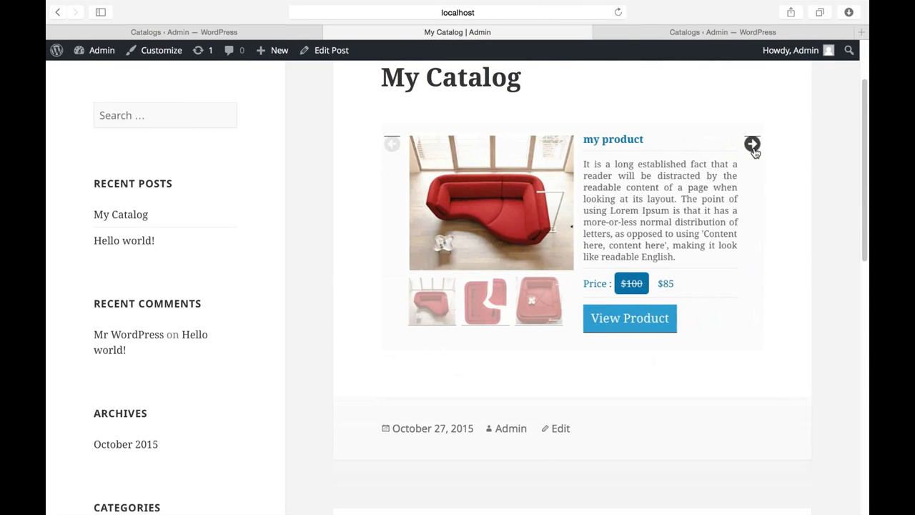
pyautogui.click(751, 146)
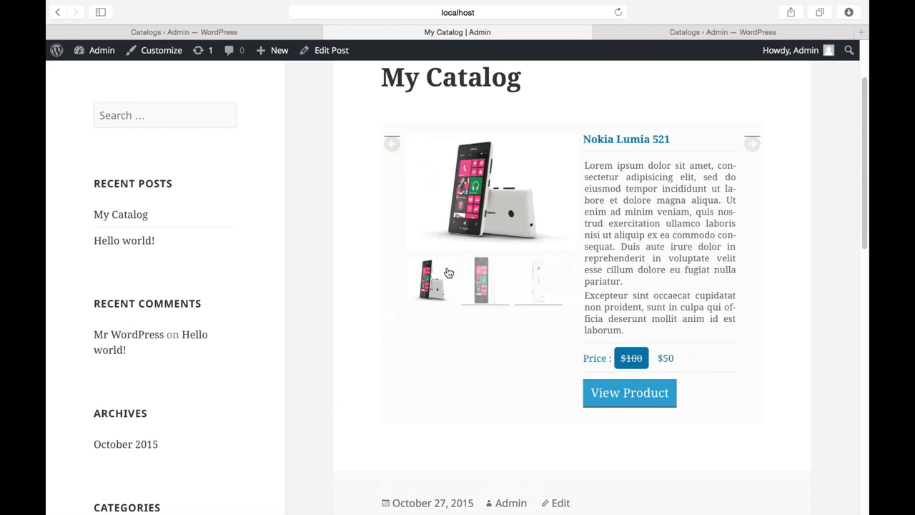
# Show the Nokia Lumia 521's front, white back and angled pictures, then return to the catalog settings
pyautogui.click(491, 278)
pyautogui.click(535, 278)
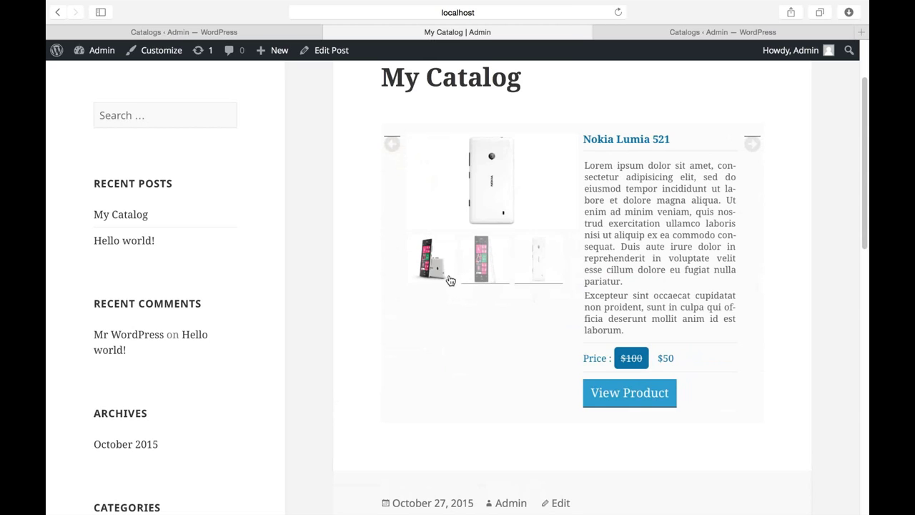
pyautogui.click(449, 279)
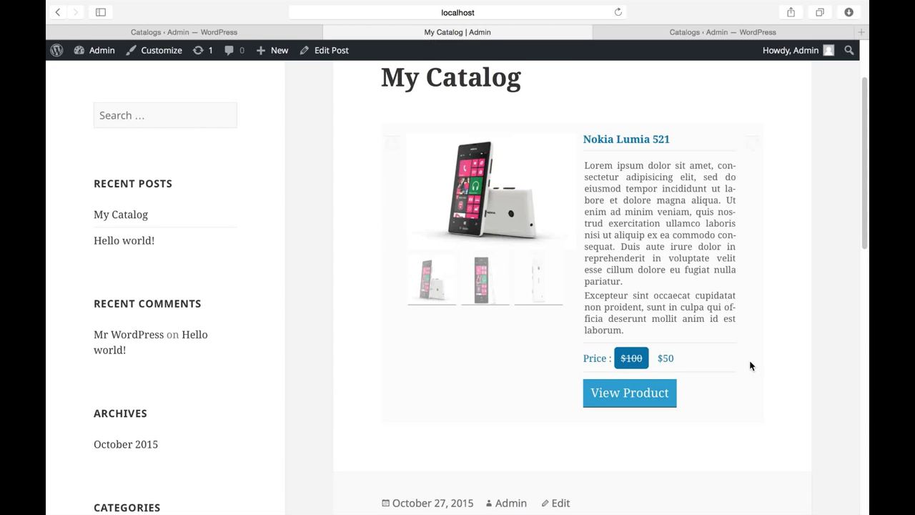
pyautogui.scroll(-2, 751, 300)
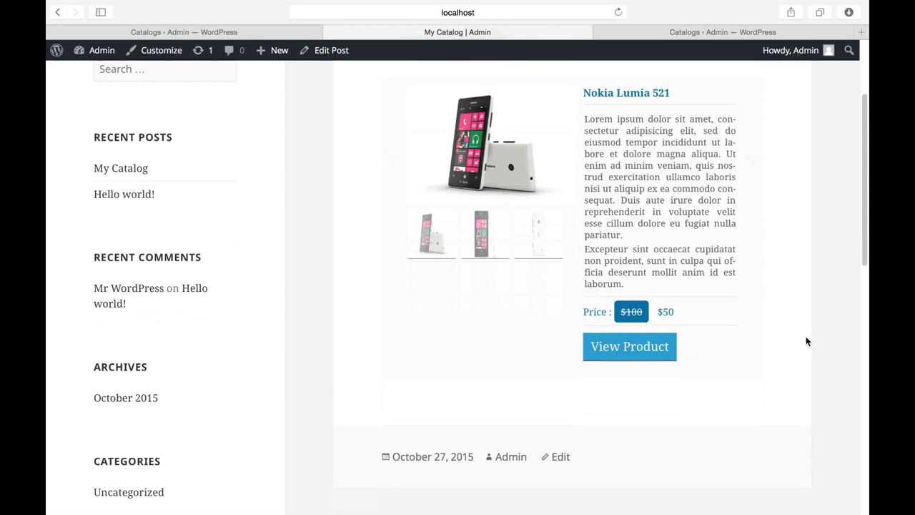
pyautogui.scroll(-1, 804, 336)
pyautogui.click(236, 30)
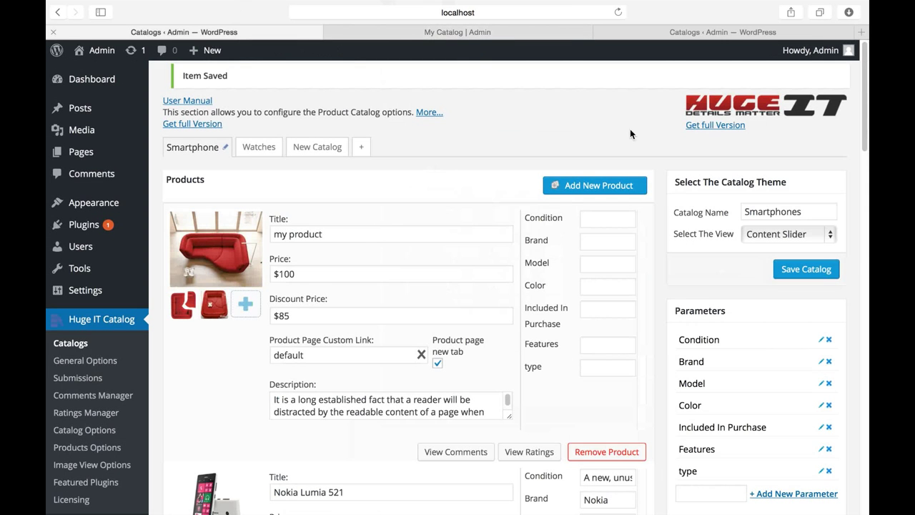
# Save the catalog as Blocks Toggle Up/Down with Pagination and 2 products per page
pyautogui.click(831, 235)
pyautogui.click(821, 236)
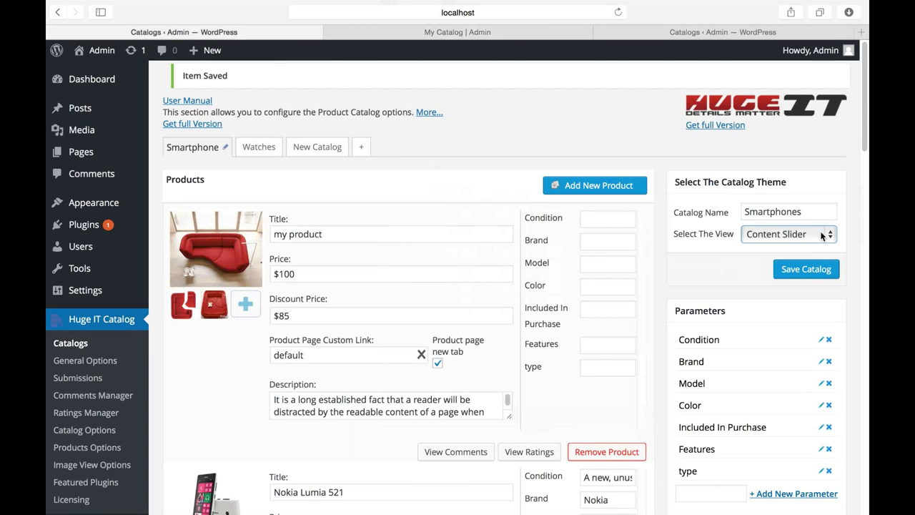
pyautogui.click(831, 235)
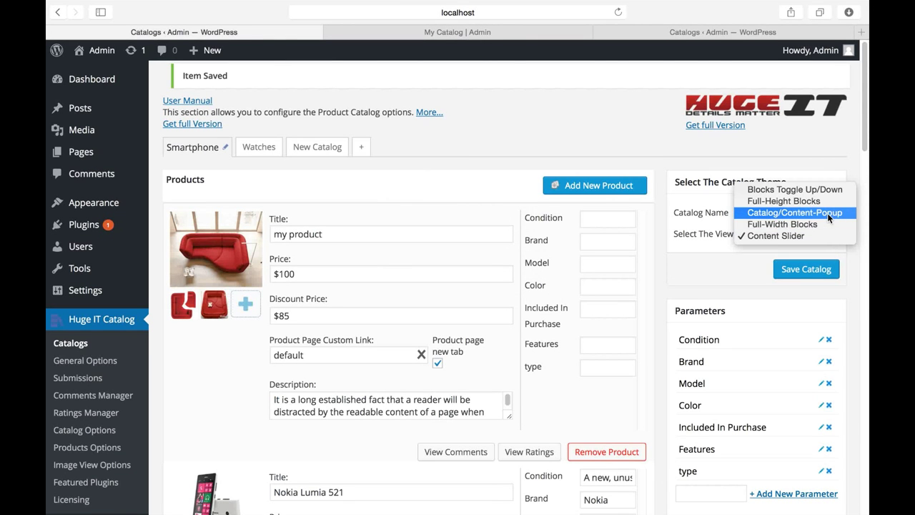
pyautogui.click(808, 189)
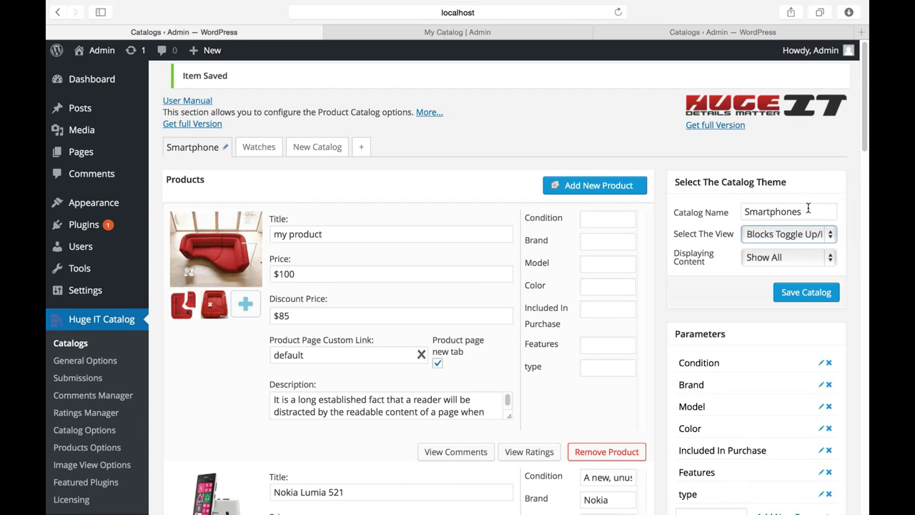
pyautogui.click(834, 261)
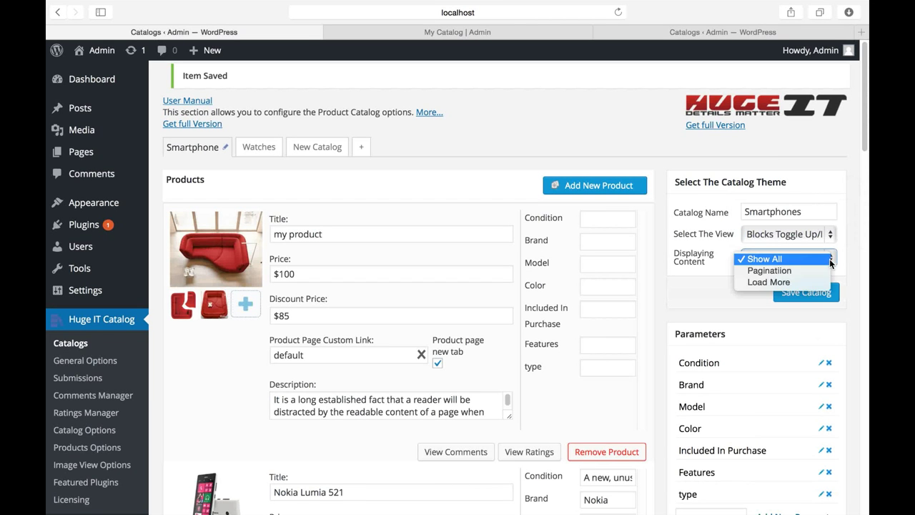
pyautogui.click(795, 272)
pyautogui.doubleClick(783, 280)
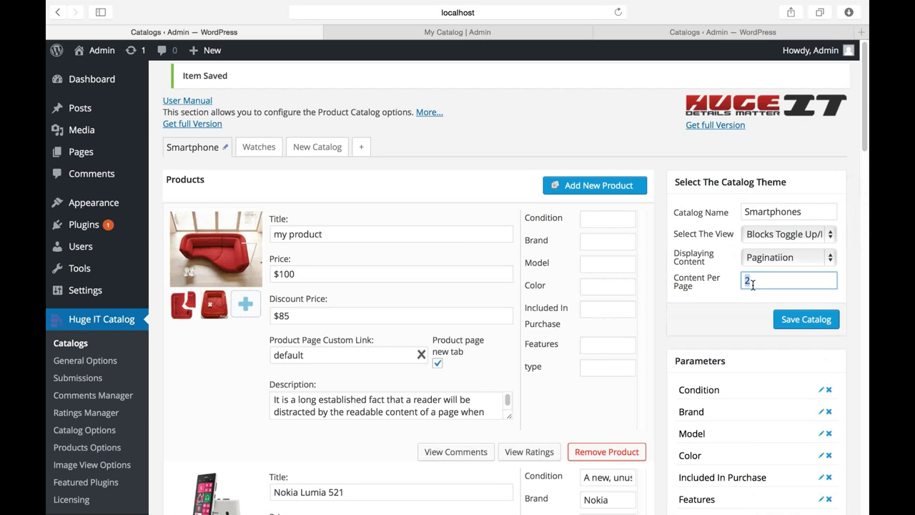
pyautogui.click(806, 318)
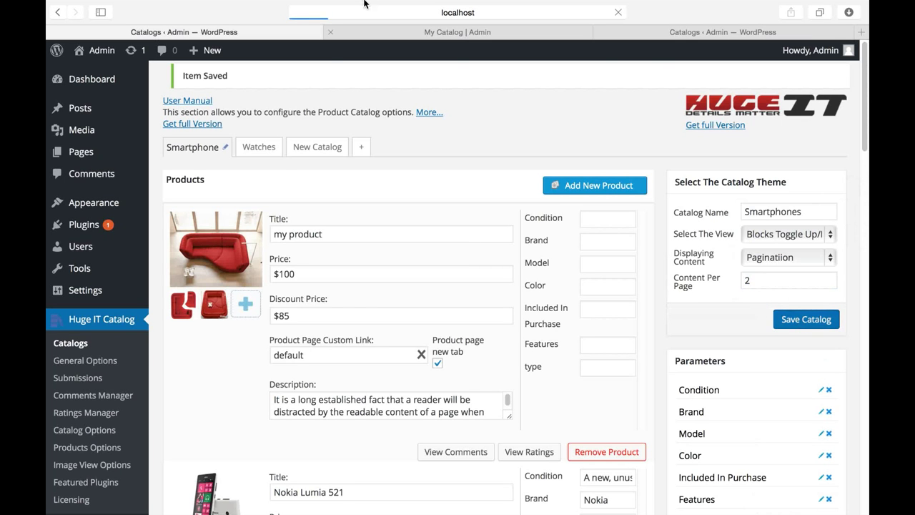
# Reload My Catalog, page through all four catalog pages, and return to the settings
pyautogui.click(436, 32)
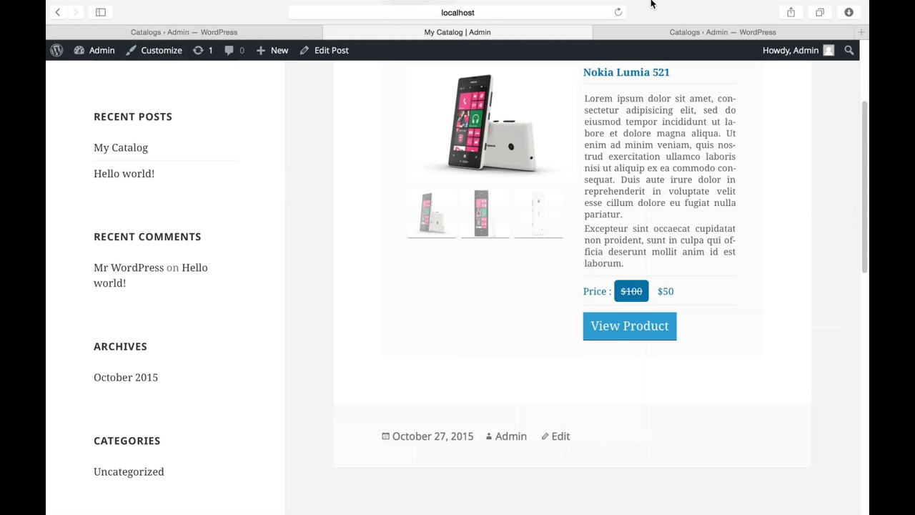
pyautogui.click(618, 12)
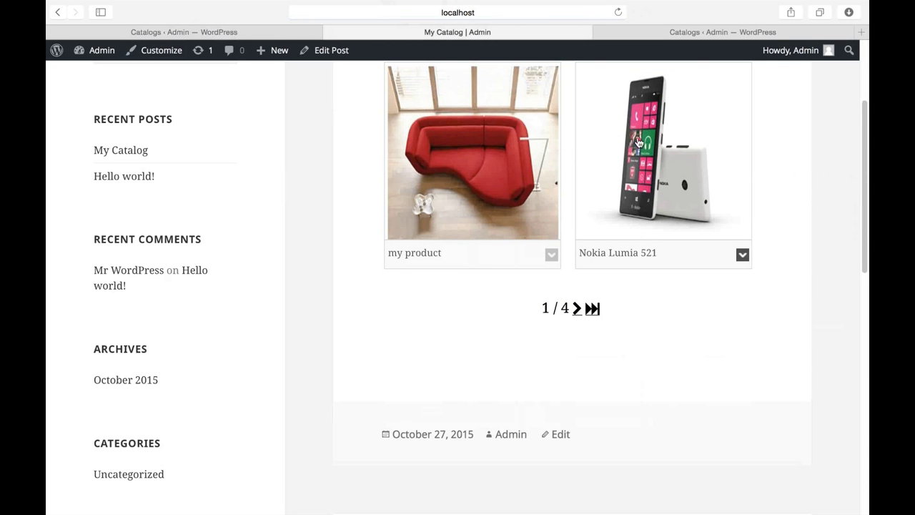
pyautogui.click(576, 310)
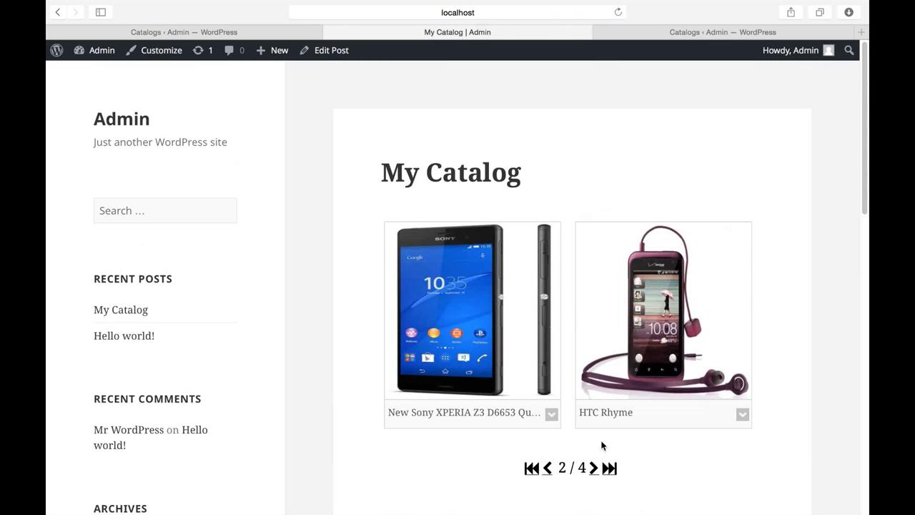
pyautogui.click(594, 468)
pyautogui.click(593, 467)
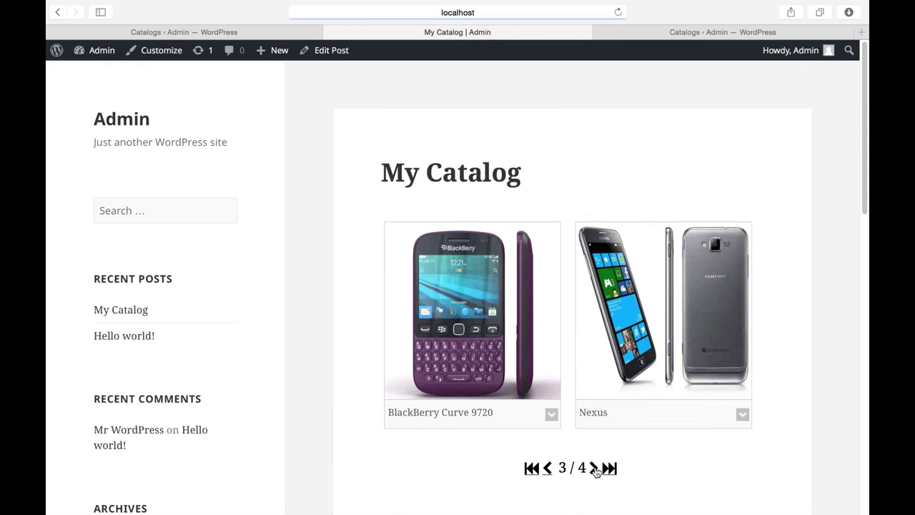
pyautogui.click(271, 33)
# Set Displaying Content to Load More with 3 products per page and save the catalog
pyautogui.click(812, 261)
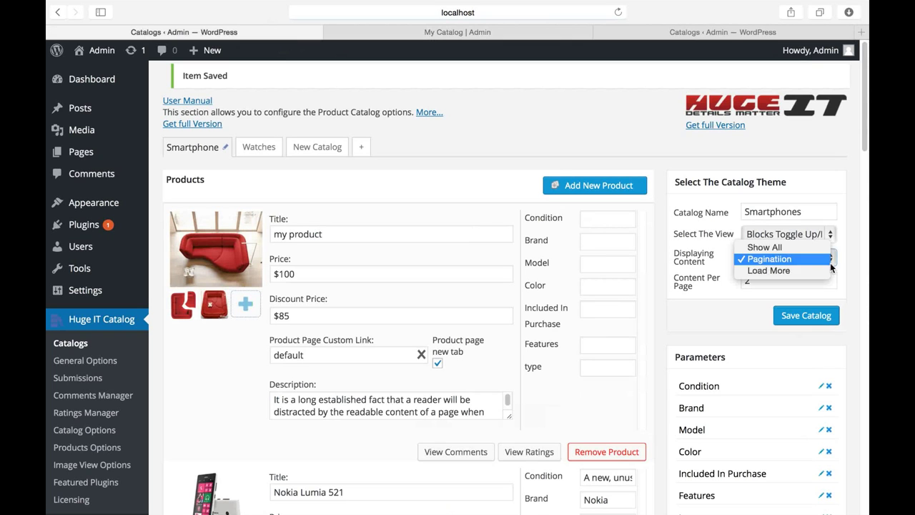
pyautogui.click(802, 272)
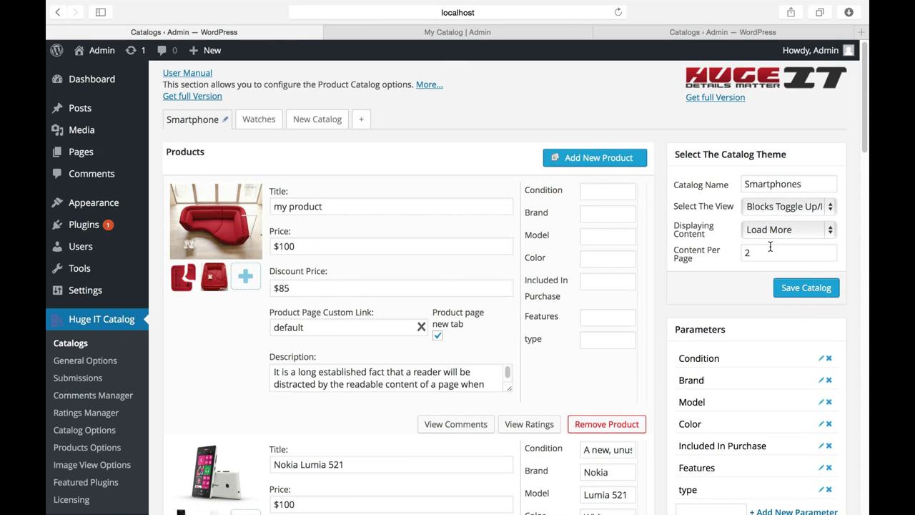
pyautogui.press('Tab')
pyautogui.write('3')
pyautogui.click(792, 288)
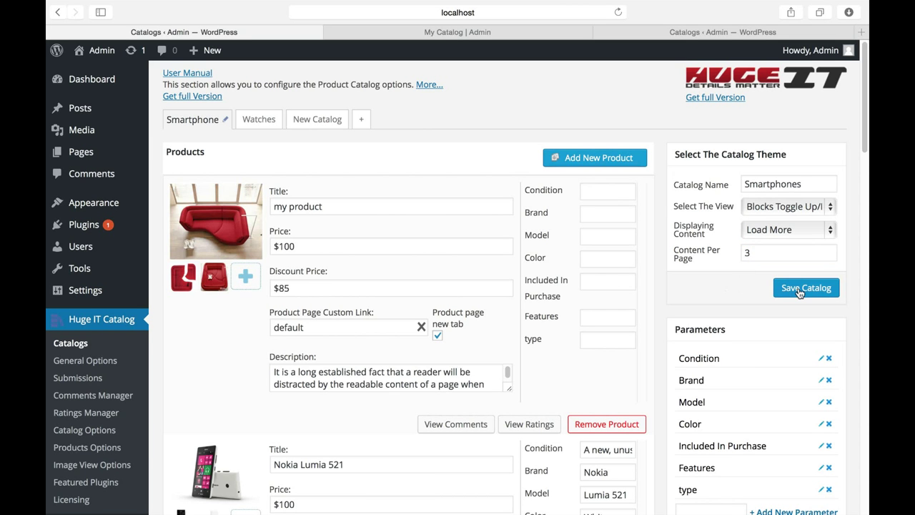
# Reload My Catalog and use Load More until every phone, ending with Nokia X, appears
pyautogui.click(411, 32)
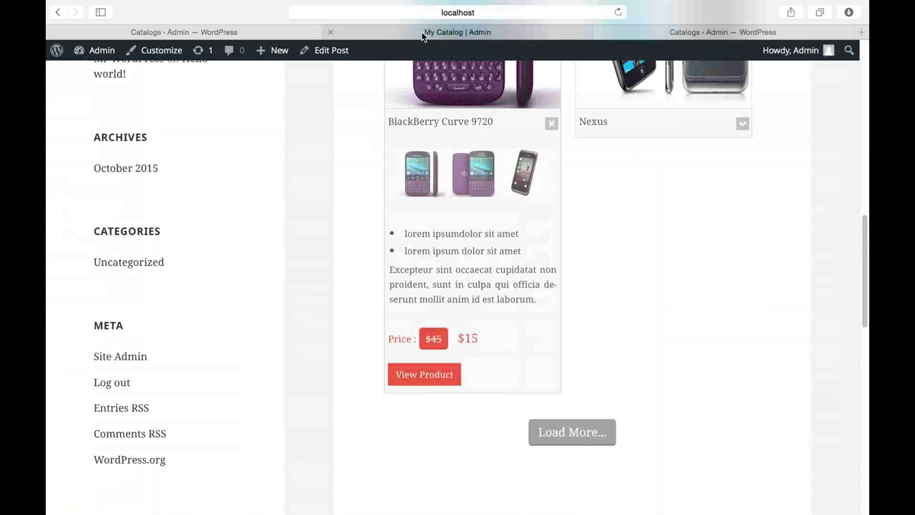
pyautogui.click(619, 12)
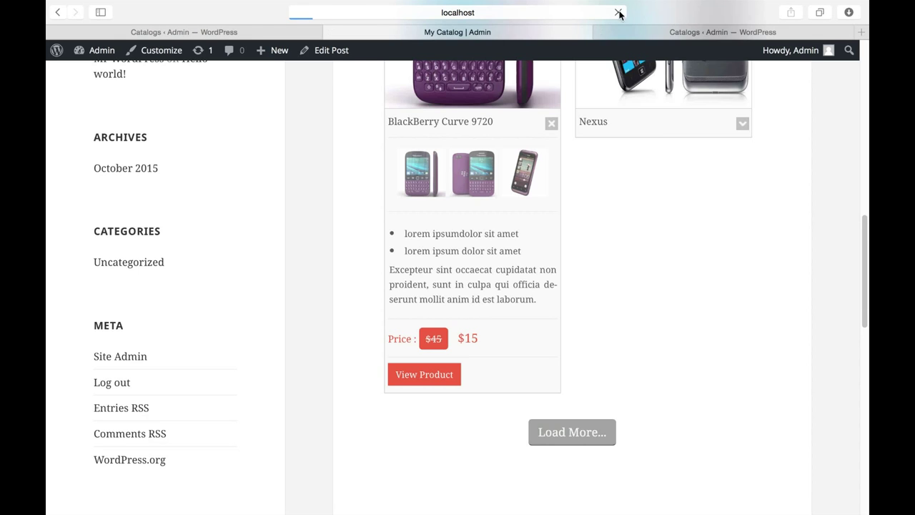
pyautogui.scroll(-2, 832, 344)
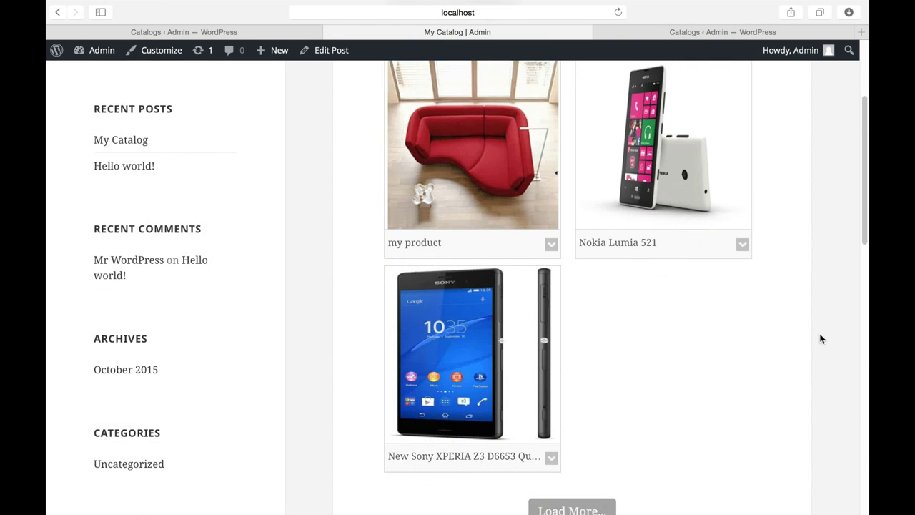
pyautogui.scroll(-2, 820, 339)
pyautogui.click(536, 429)
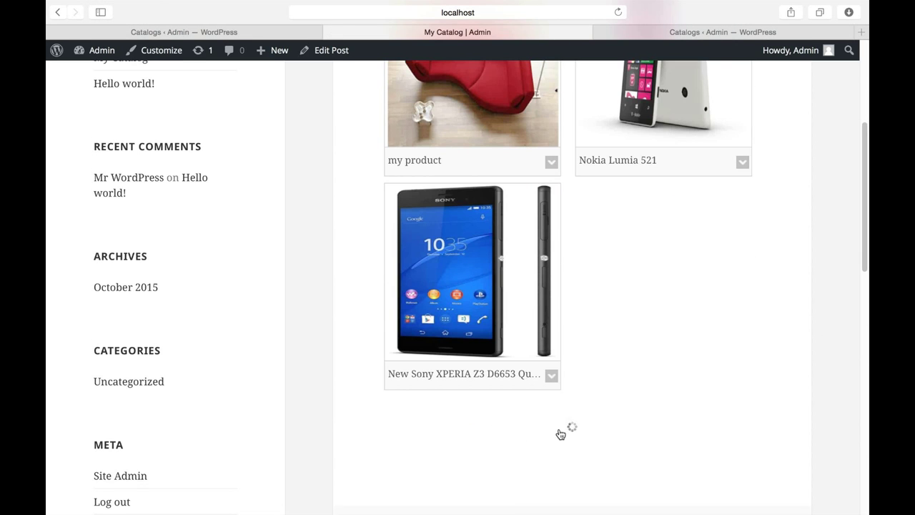
pyautogui.scroll(-4, 776, 400)
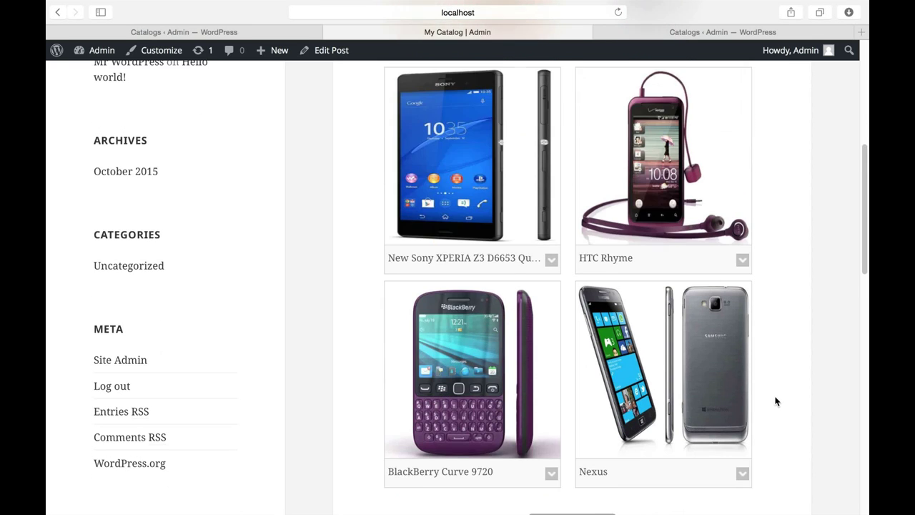
pyautogui.click(587, 466)
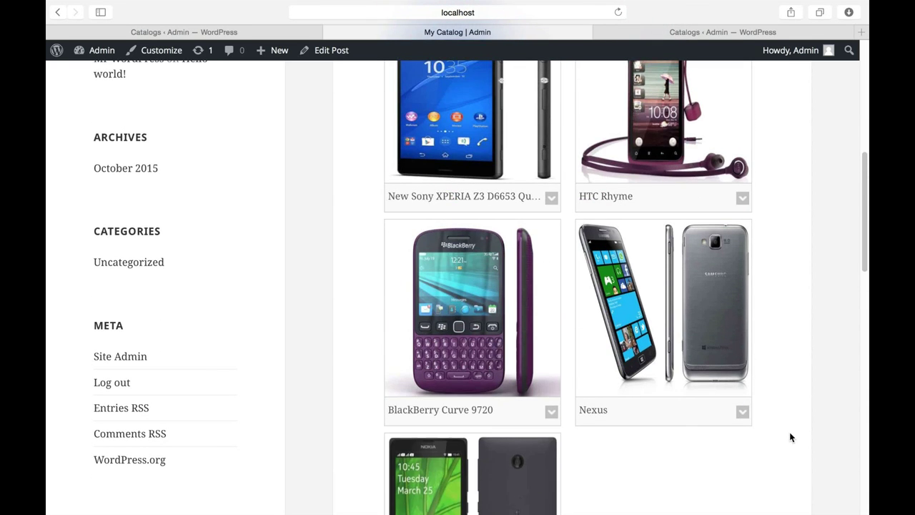
pyautogui.scroll(-5, 790, 436)
pyautogui.scroll(8, 790, 437)
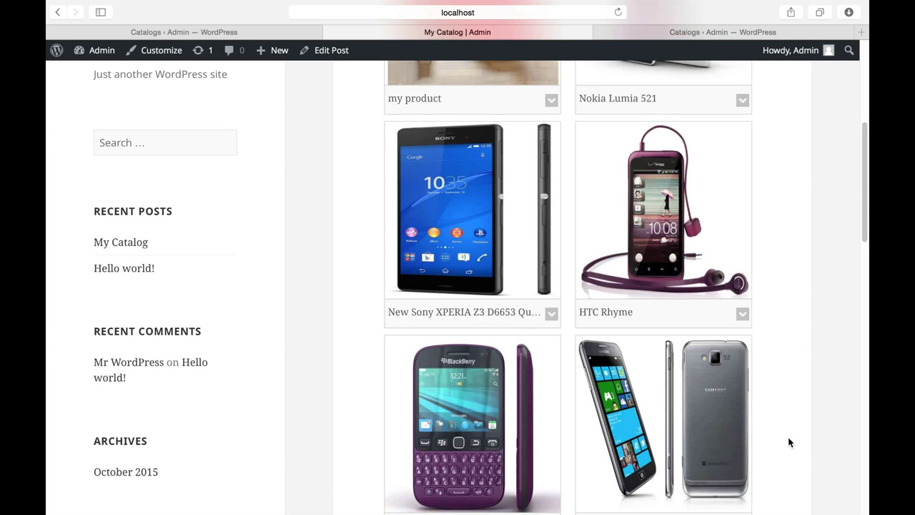
pyautogui.scroll(6, 789, 439)
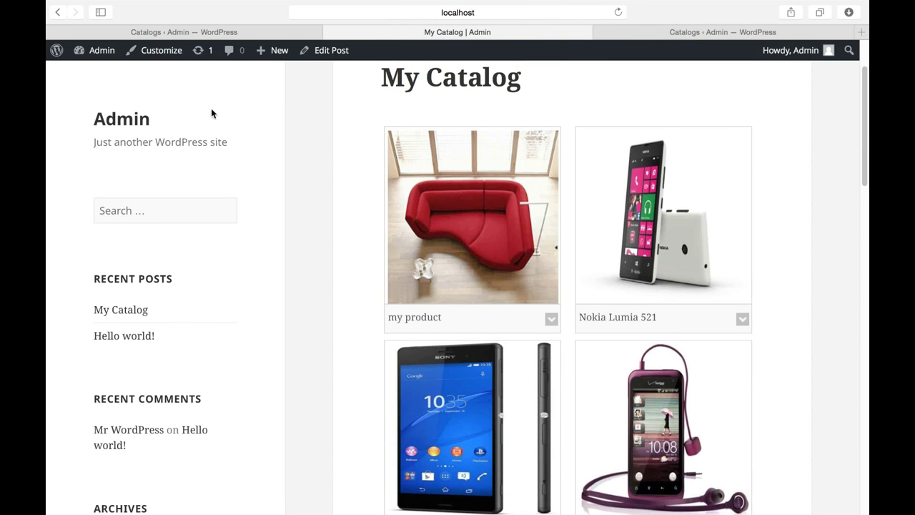
# Drag the sofa 'my product' row below Nokia Lumia 521 in the Smartphones product list
pyautogui.click(247, 36)
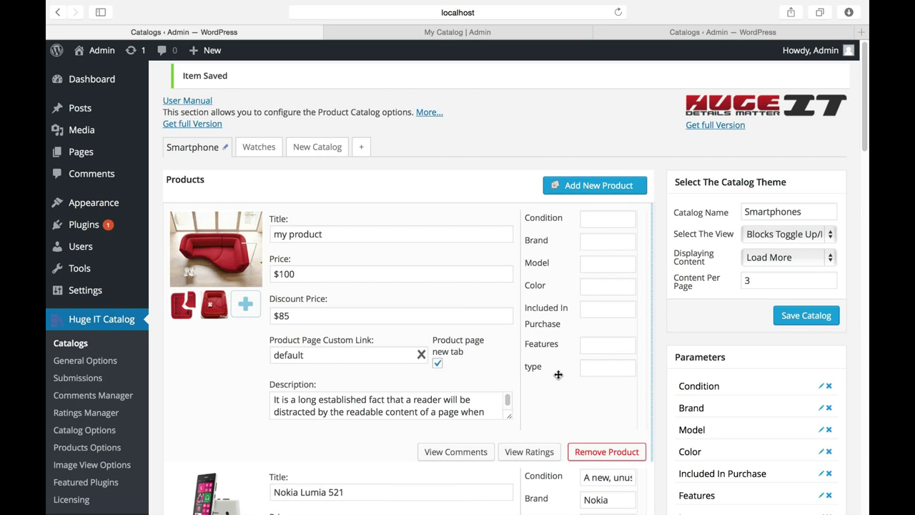
pyautogui.moveTo(559, 374); pyautogui.dragTo(558, 436)
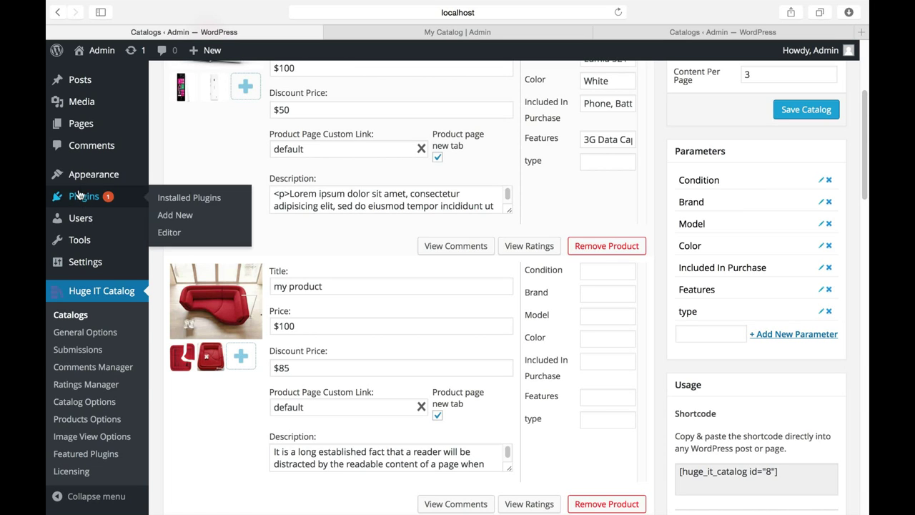
# Add a Huge IT Catalog widget for Smartphones to the sidebar Widget Area, then open the Catalogs list
pyautogui.moveTo(85, 182)
pyautogui.click(163, 211)
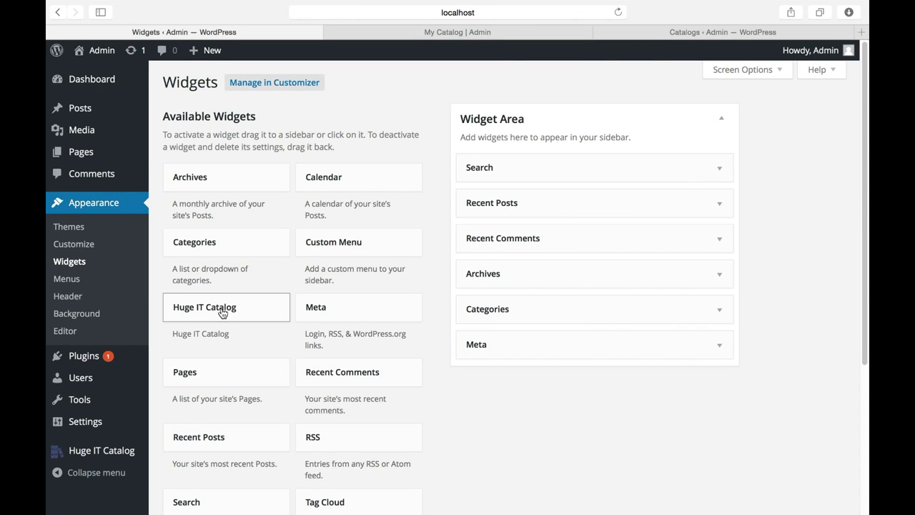
pyautogui.moveTo(221, 311); pyautogui.dragTo(572, 379)
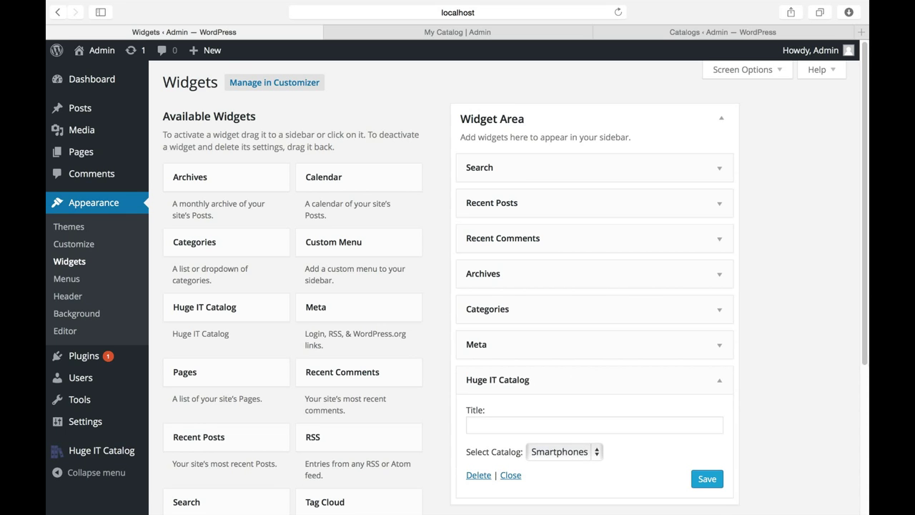
pyautogui.scroll(-1, 827, 389)
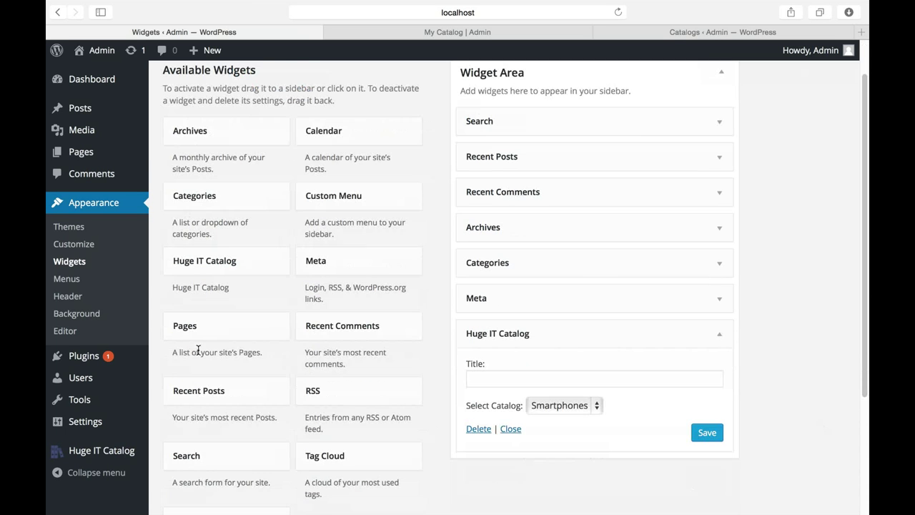
pyautogui.click(90, 451)
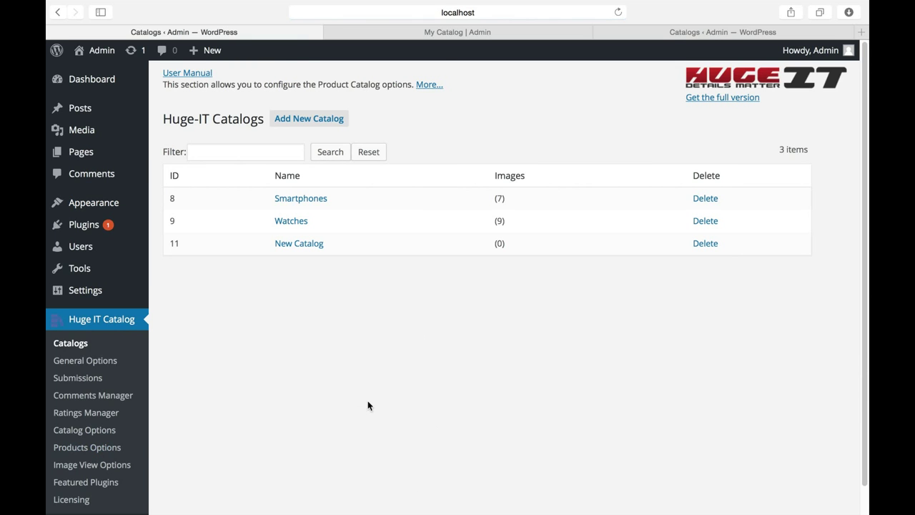